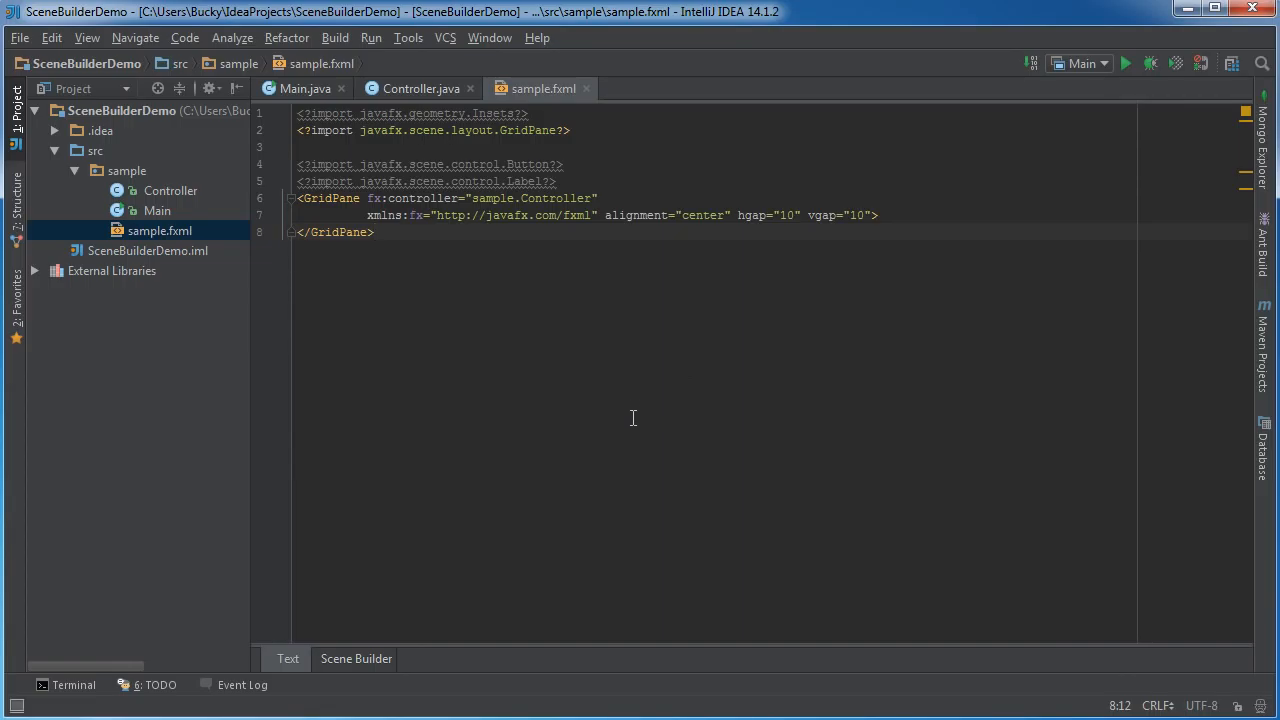
Step: Check the SceneBuilder executable path in the JavaFX settings under Languages & Frameworks, and close the settings
{"action": "left_click", "coordinate": [20, 38]}
{"action": "left_click", "coordinate": [49, 170]}
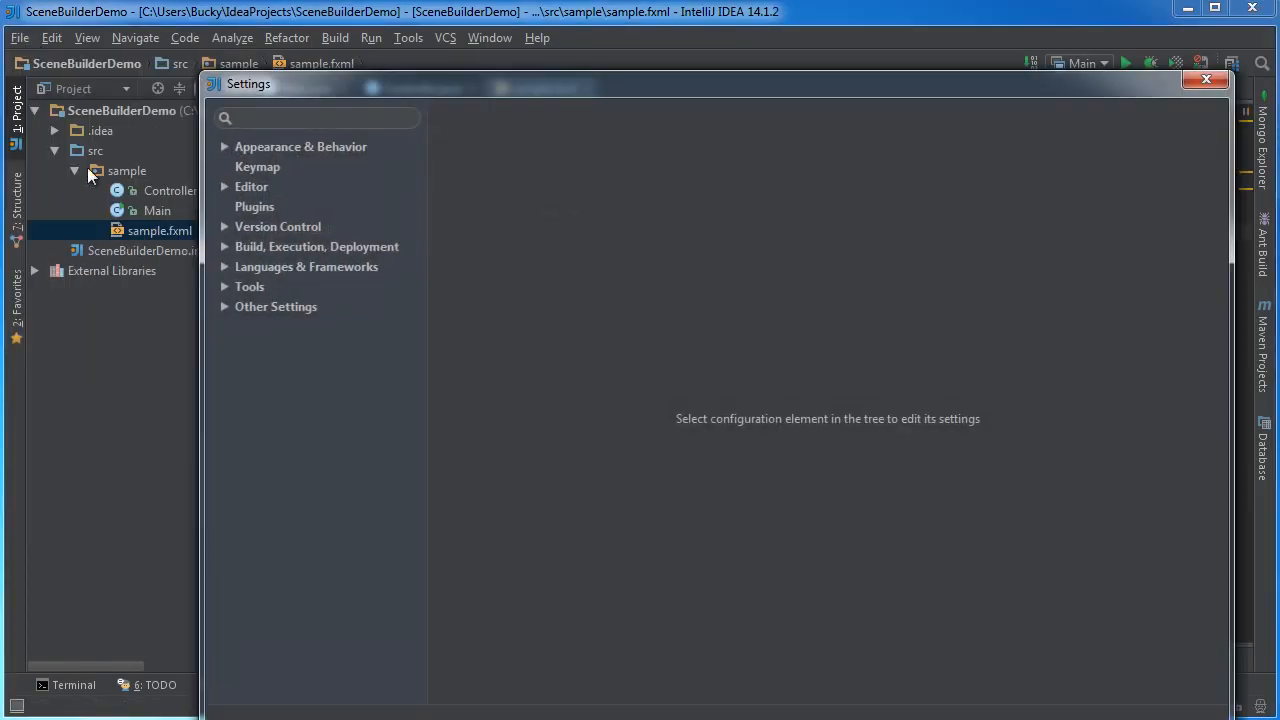
{"action": "left_click_drag", "start_coordinate": [547, 84], "coordinate": [499, 12]}
{"action": "left_click", "coordinate": [222, 194]}
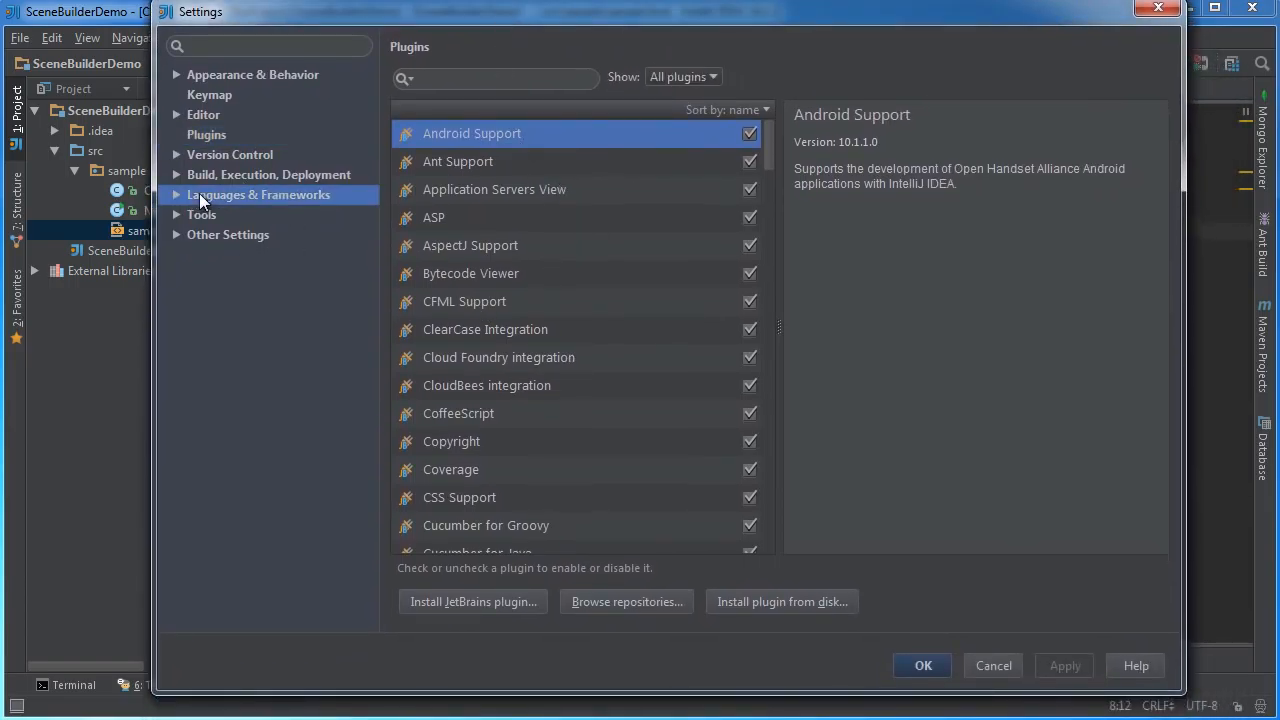
{"action": "left_click", "coordinate": [175, 194]}
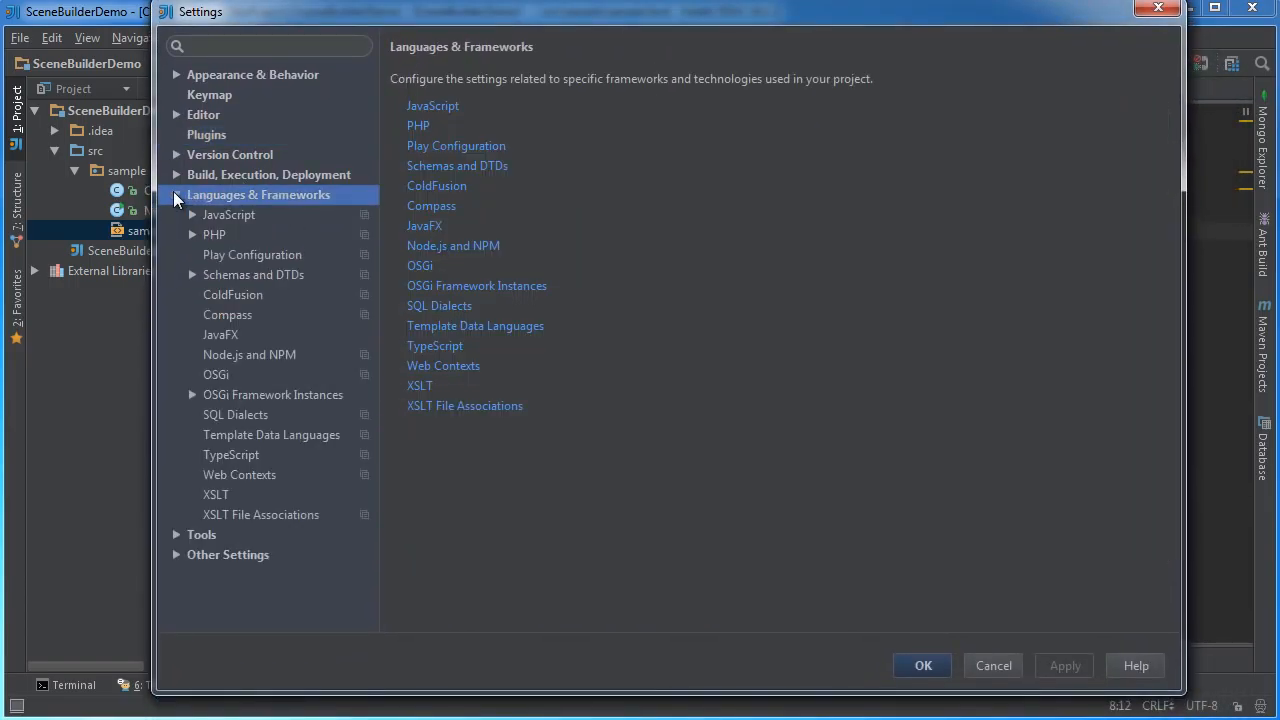
{"action": "left_click", "coordinate": [220, 334]}
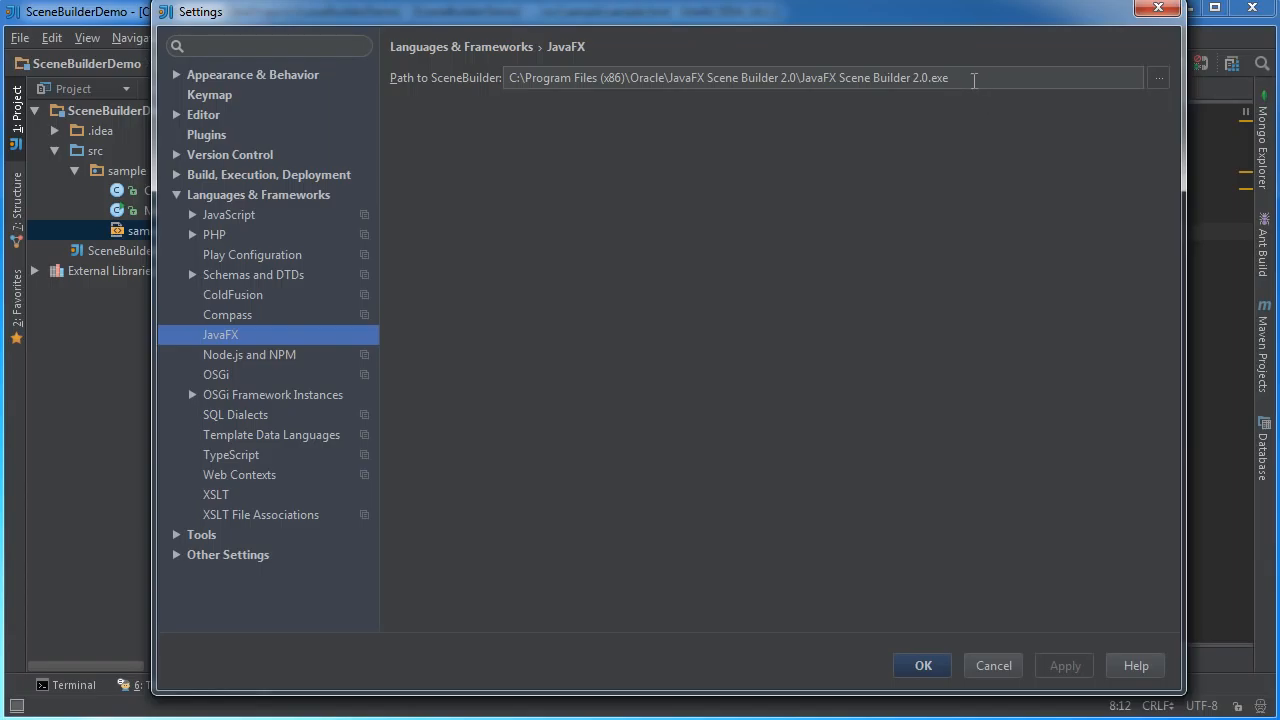
{"action": "left_click_drag", "start_coordinate": [972, 78], "coordinate": [506, 78]}
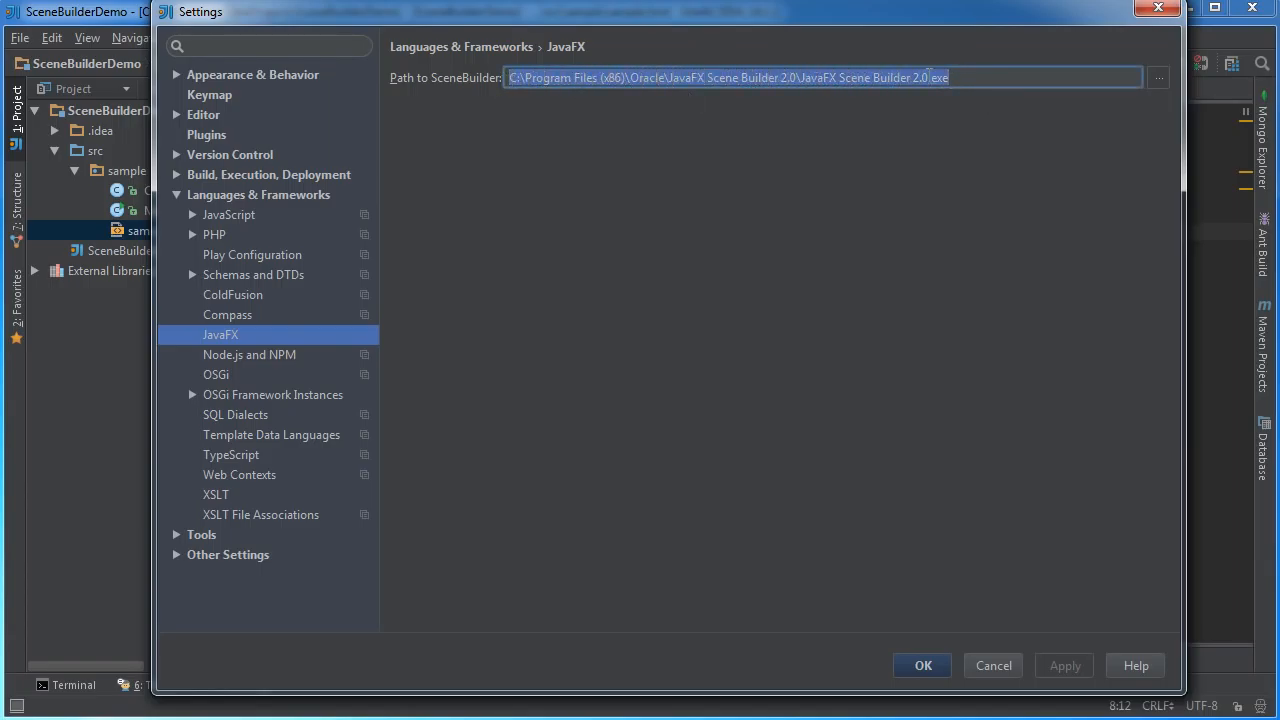
{"action": "left_click", "coordinate": [966, 77]}
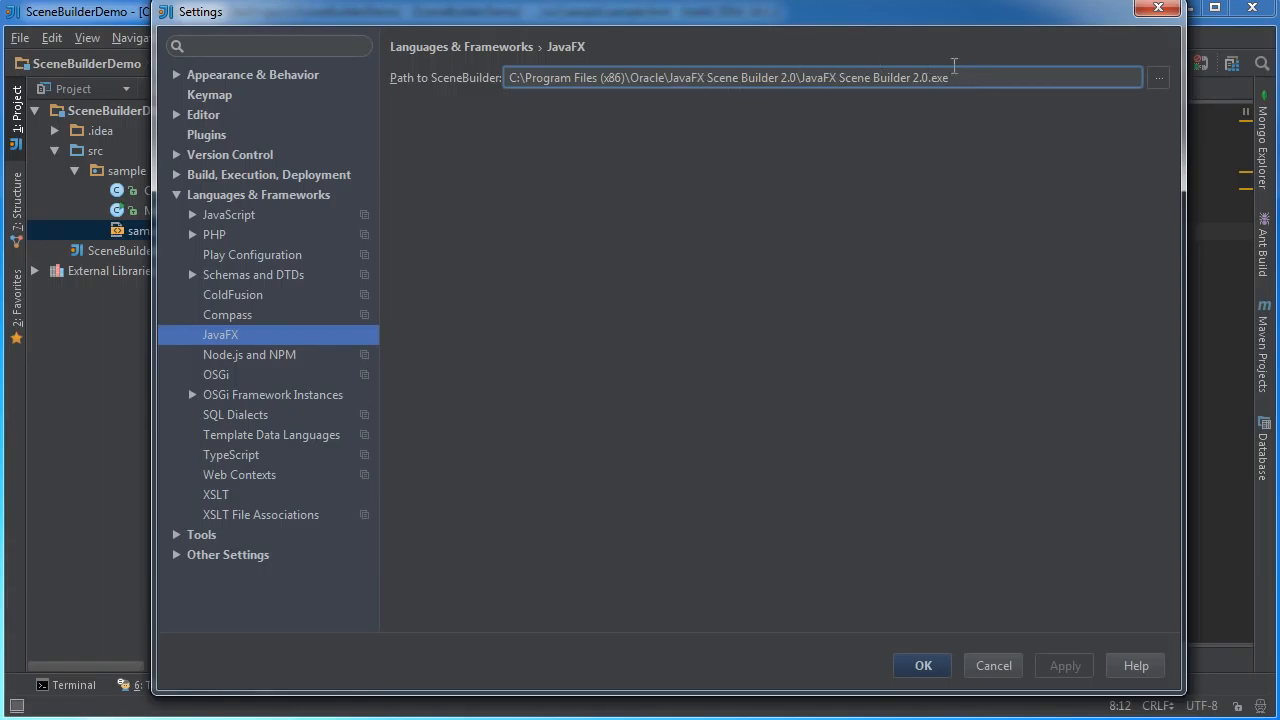
{"action": "left_click_drag", "start_coordinate": [985, 78], "coordinate": [801, 72]}
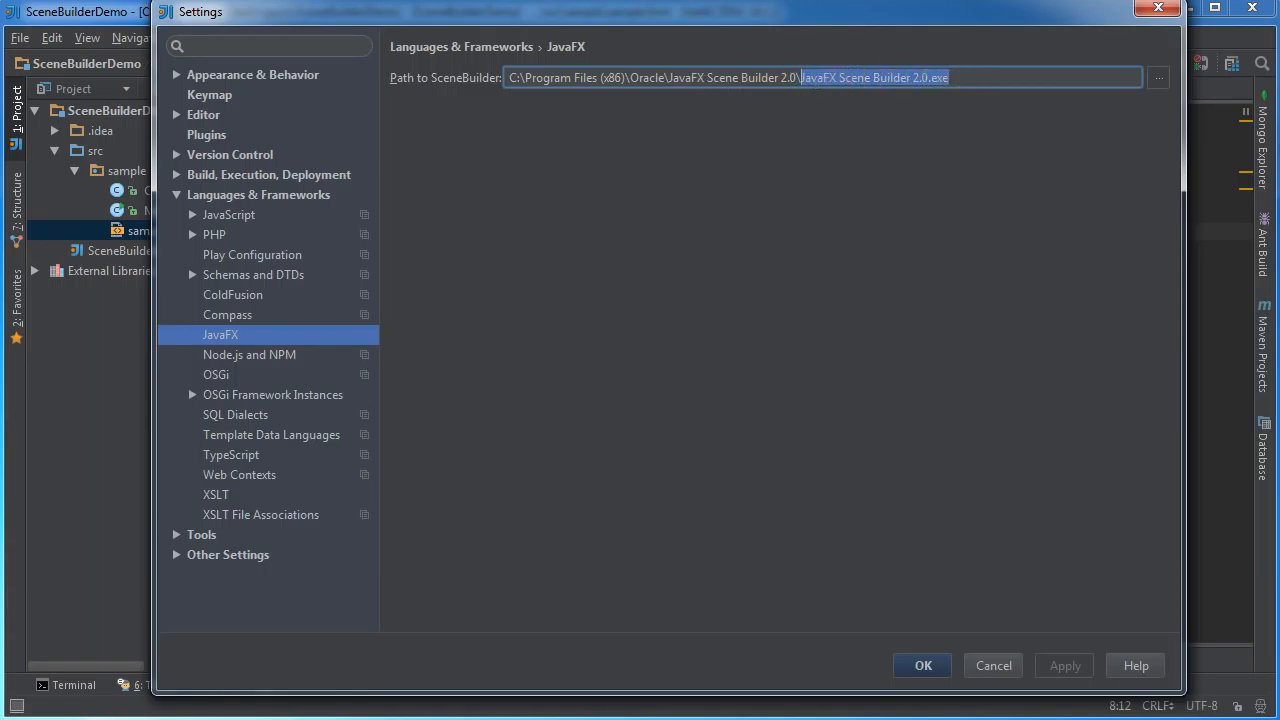
{"action": "left_click", "coordinate": [1158, 10]}
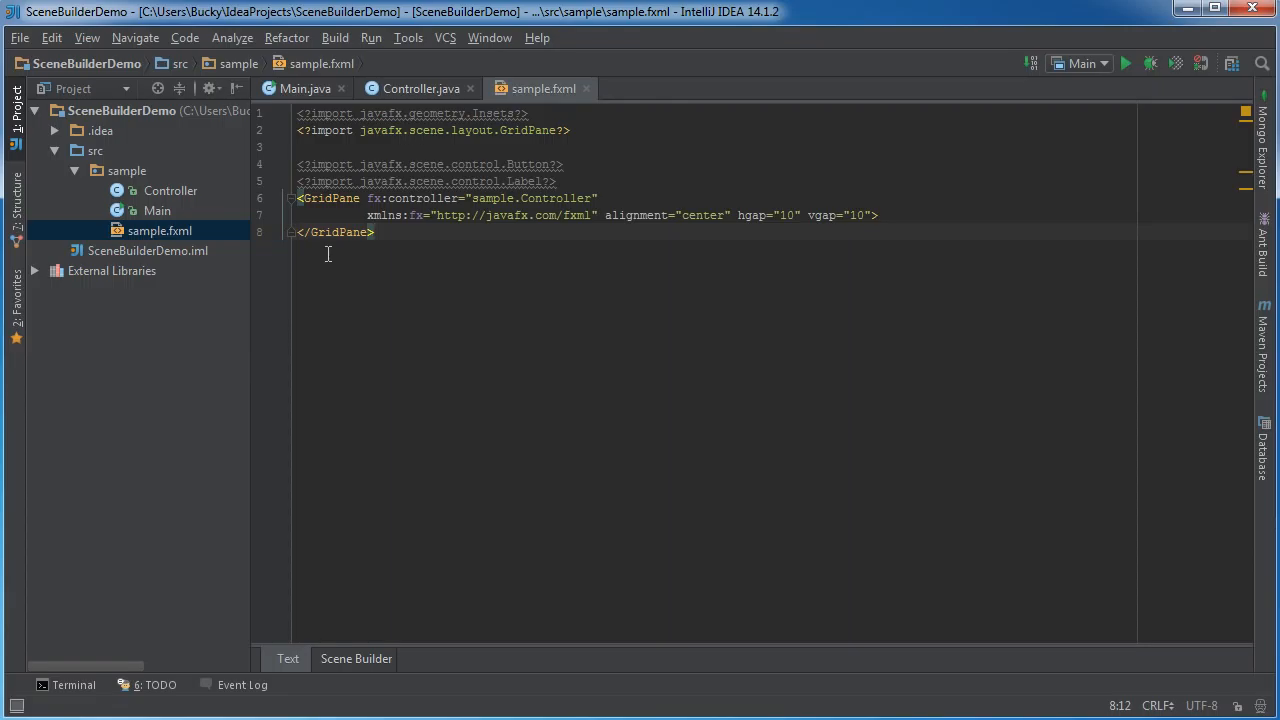
Step: Open sample.fxml from the project in Scene Builder and enlarge its window to fill the screen
{"action": "right_click", "coordinate": [115, 231]}
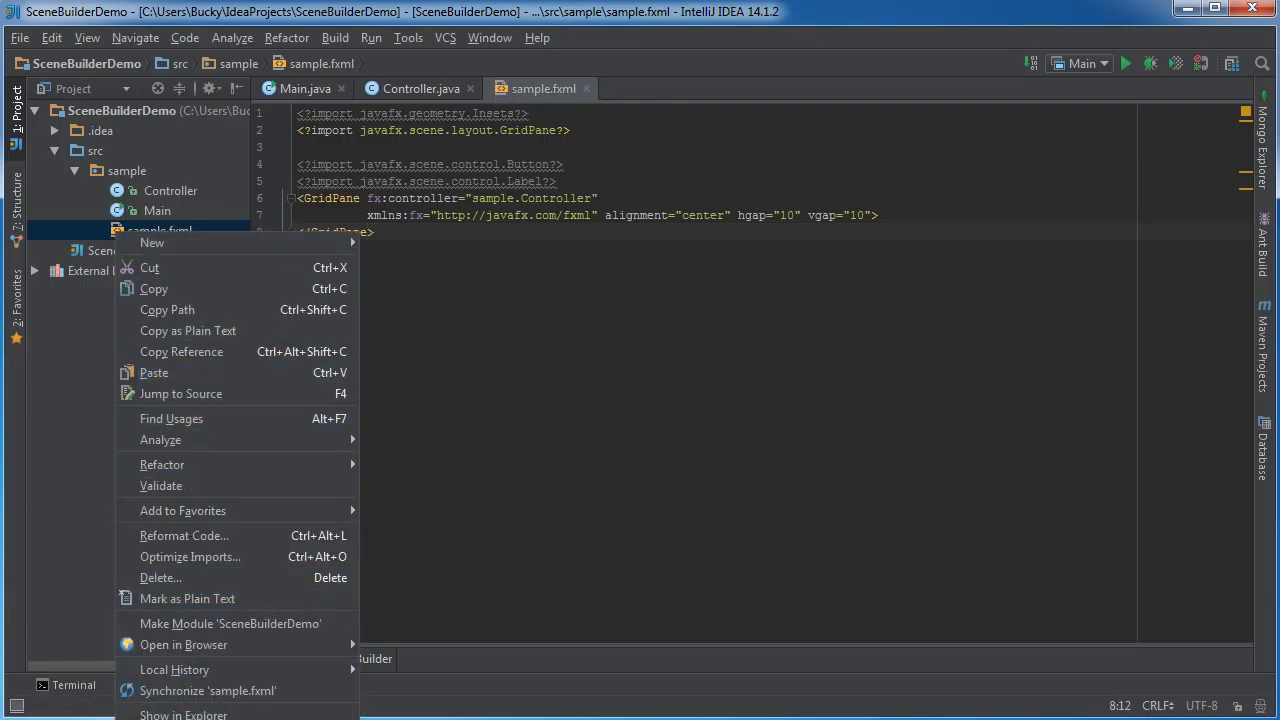
{"action": "left_click", "coordinate": [440, 501]}
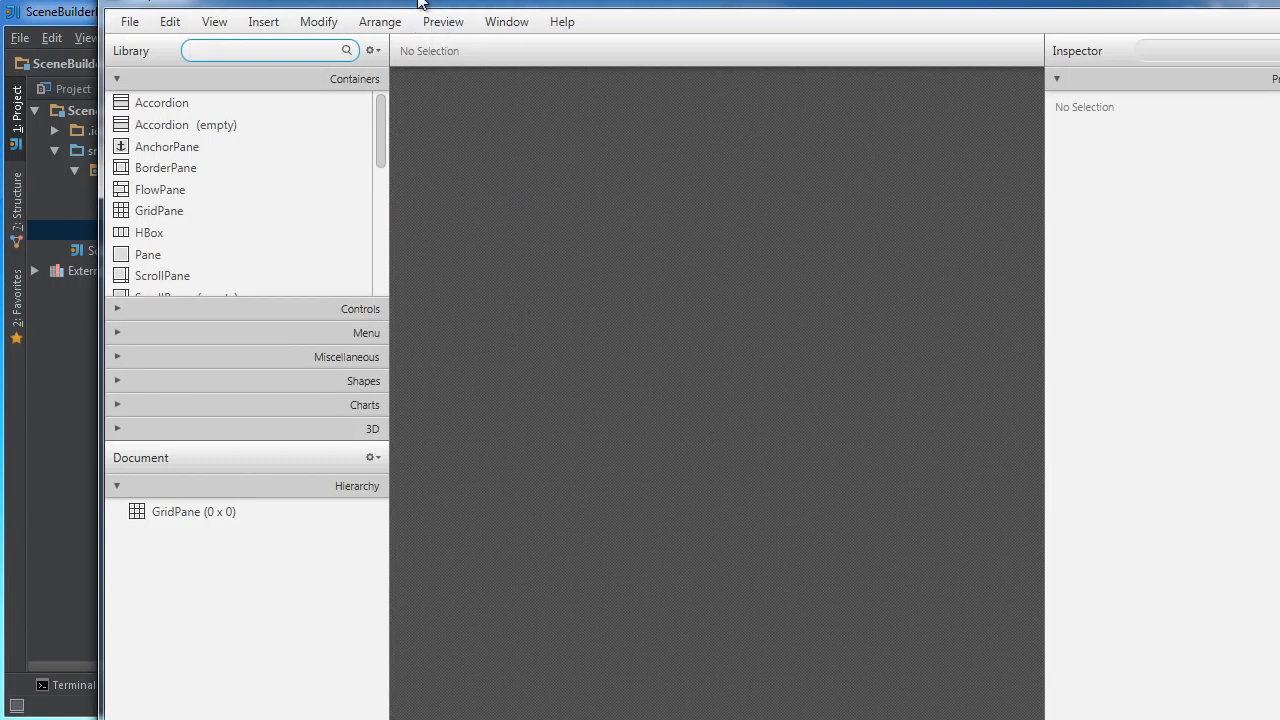
{"action": "left_click_drag", "start_coordinate": [414, 7], "coordinate": [294, 20]}
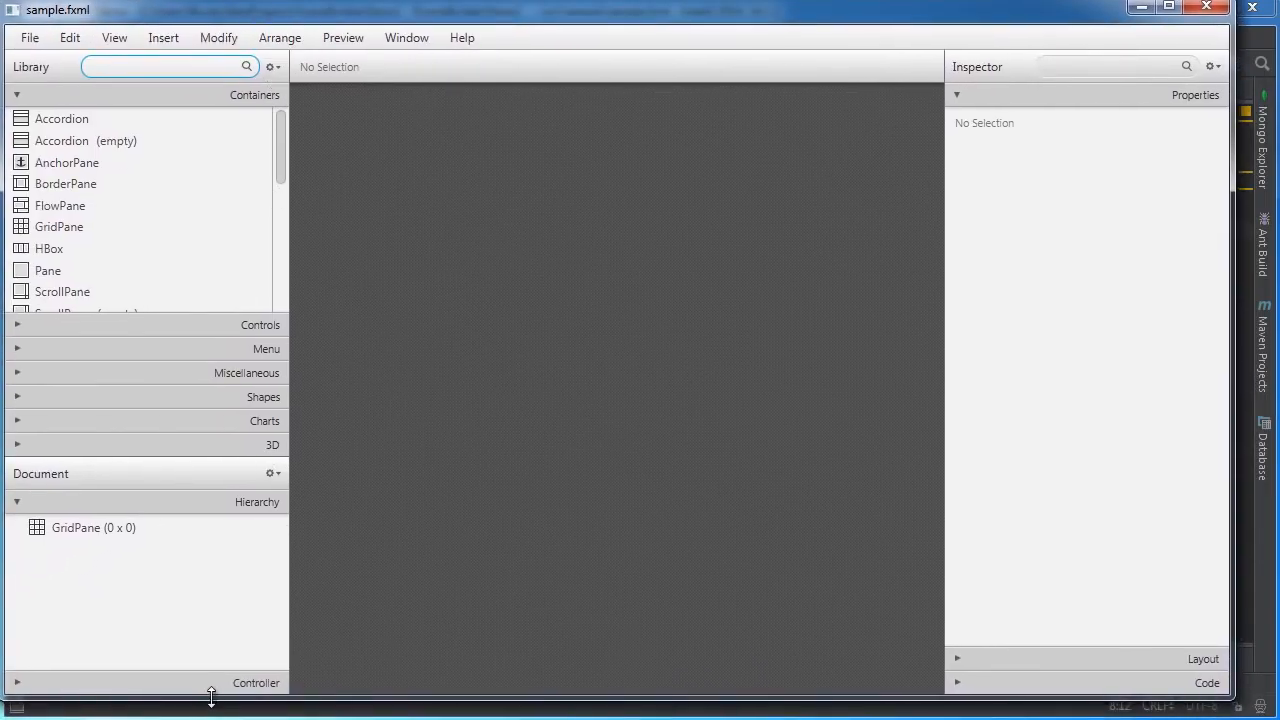
{"action": "left_click_drag", "start_coordinate": [213, 696], "coordinate": [215, 716]}
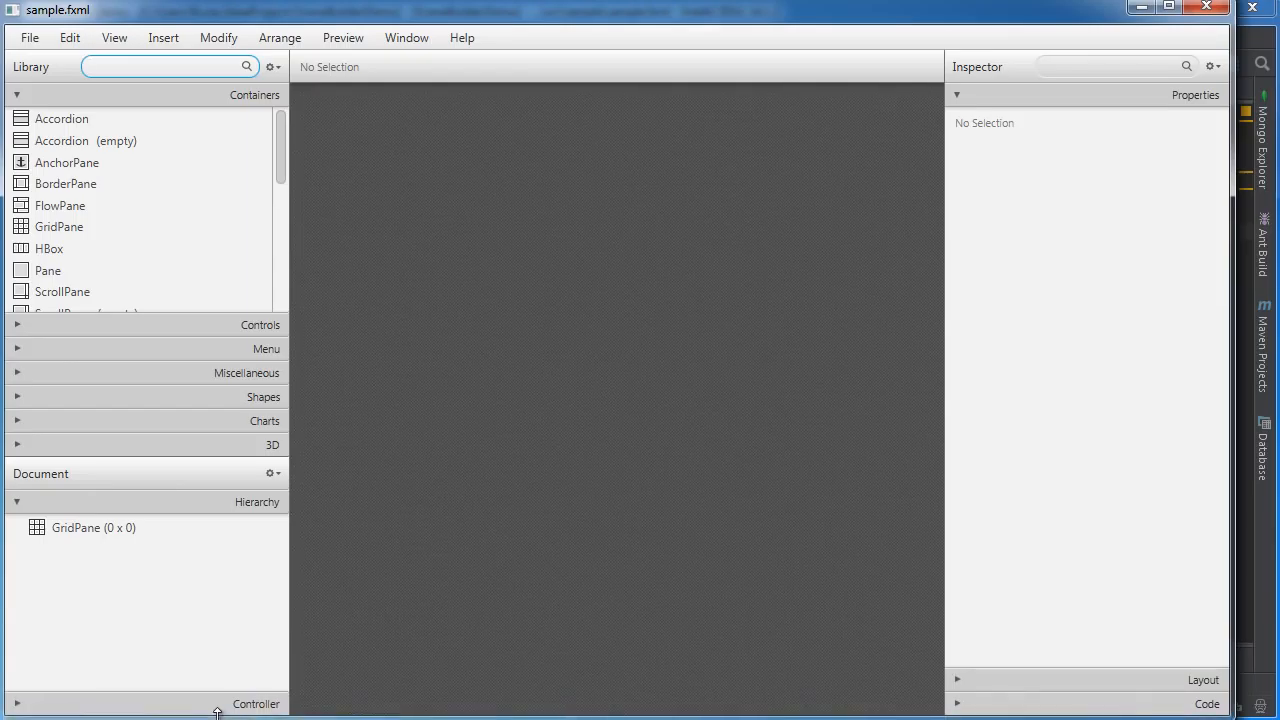
{"action": "left_click_drag", "start_coordinate": [1233, 350], "coordinate": [1274, 352]}
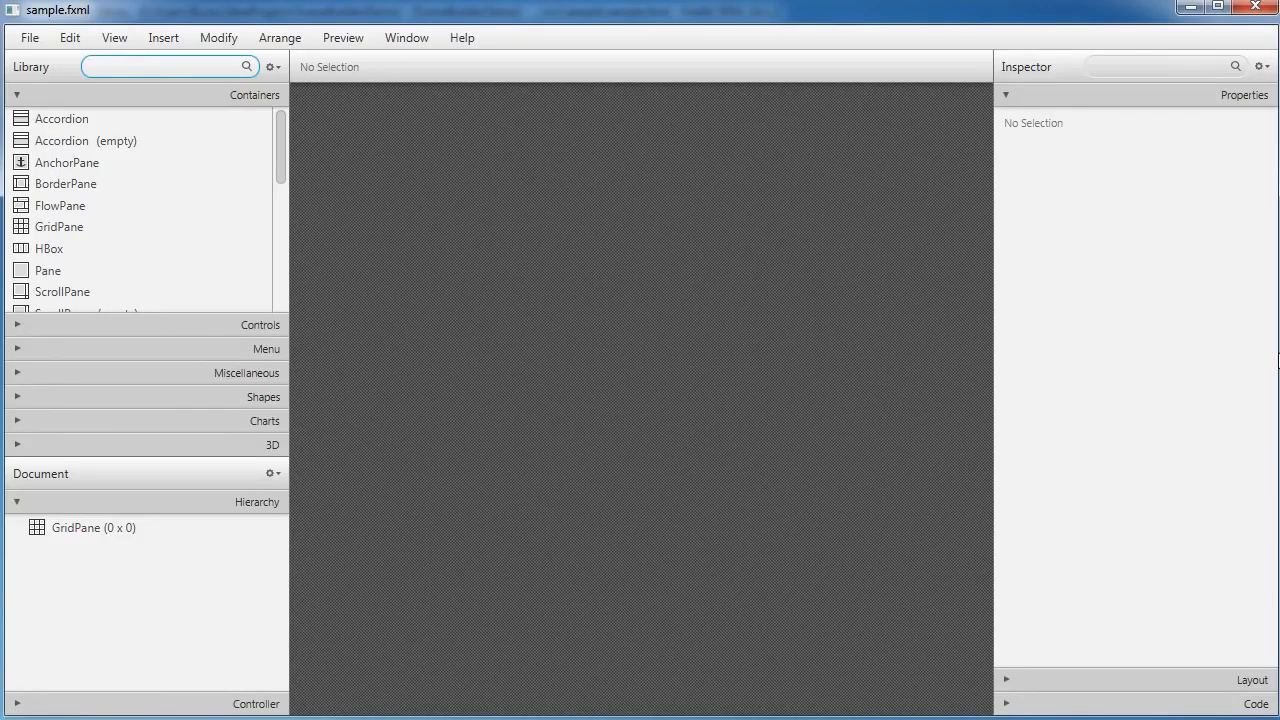
Step: Close the Scene Builder window and bring sample.fxml up in Scene Builder again from IntelliJ IDEA
{"action": "left_click", "coordinate": [32, 40]}
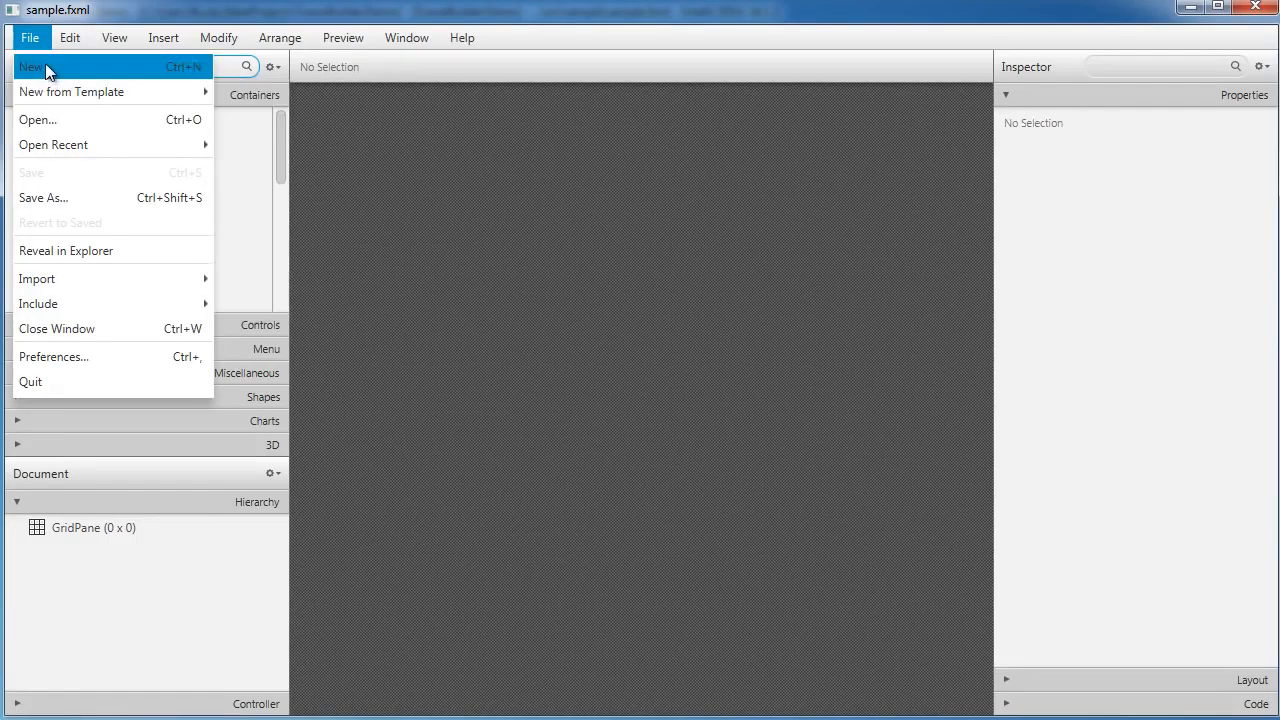
{"action": "left_click", "coordinate": [520, 20]}
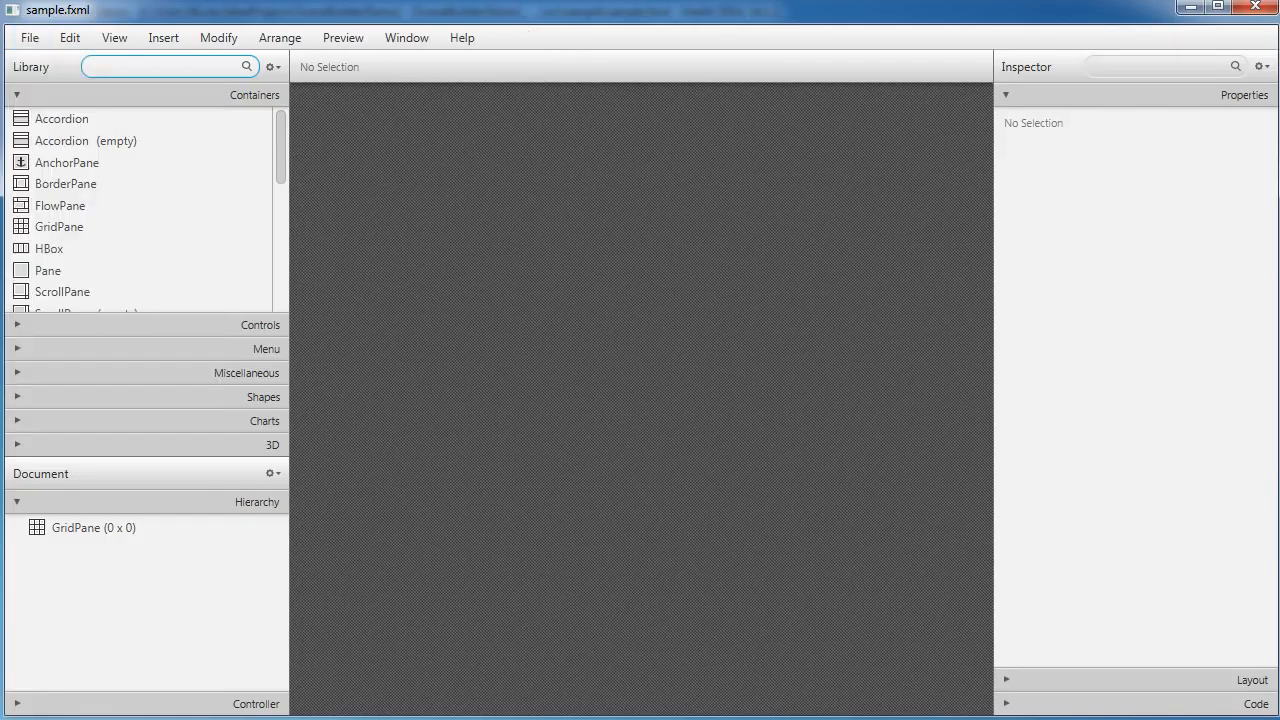
{"action": "left_click", "coordinate": [30, 38]}
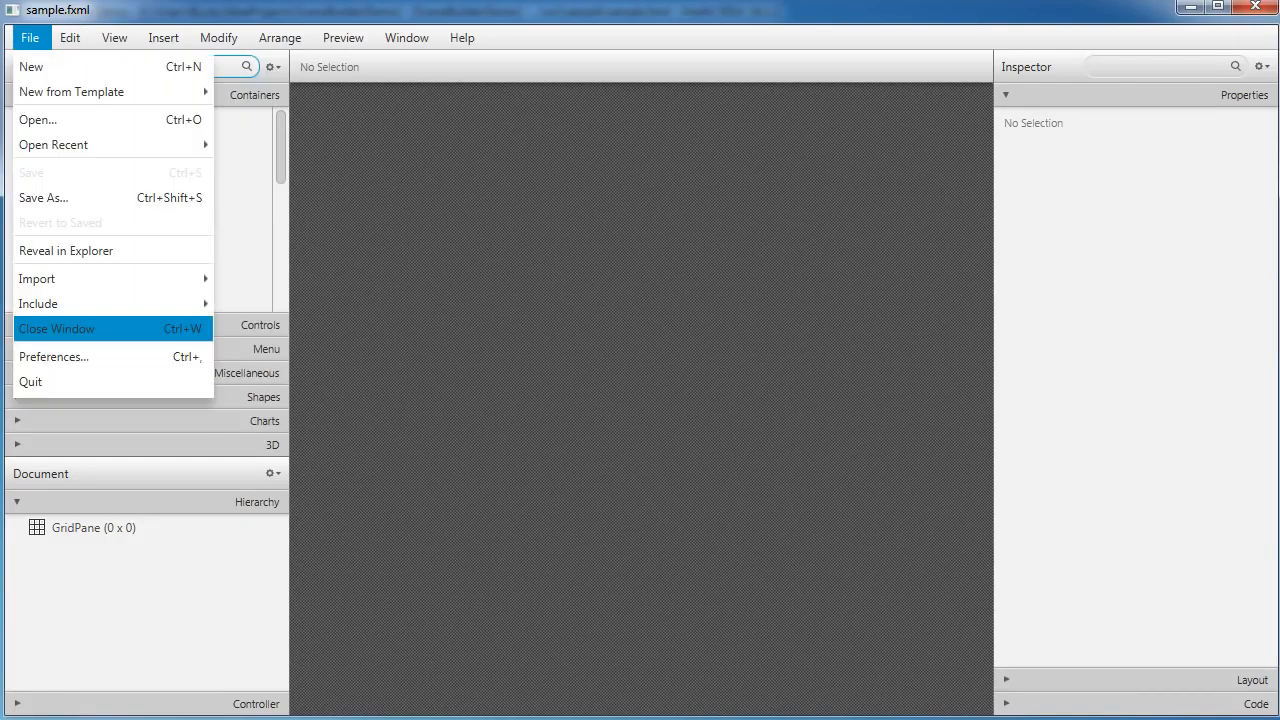
{"action": "left_click", "coordinate": [60, 328]}
{"action": "right_click", "coordinate": [148, 230]}
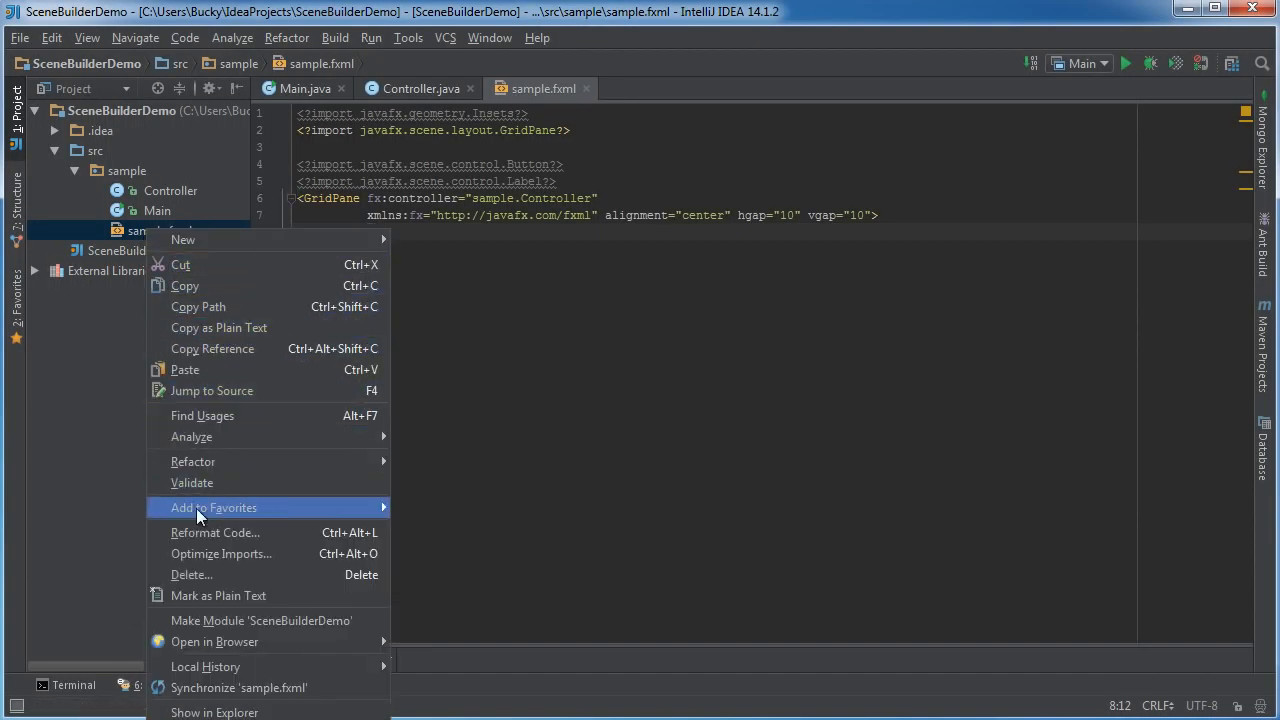
{"action": "left_click", "coordinate": [491, 360]}
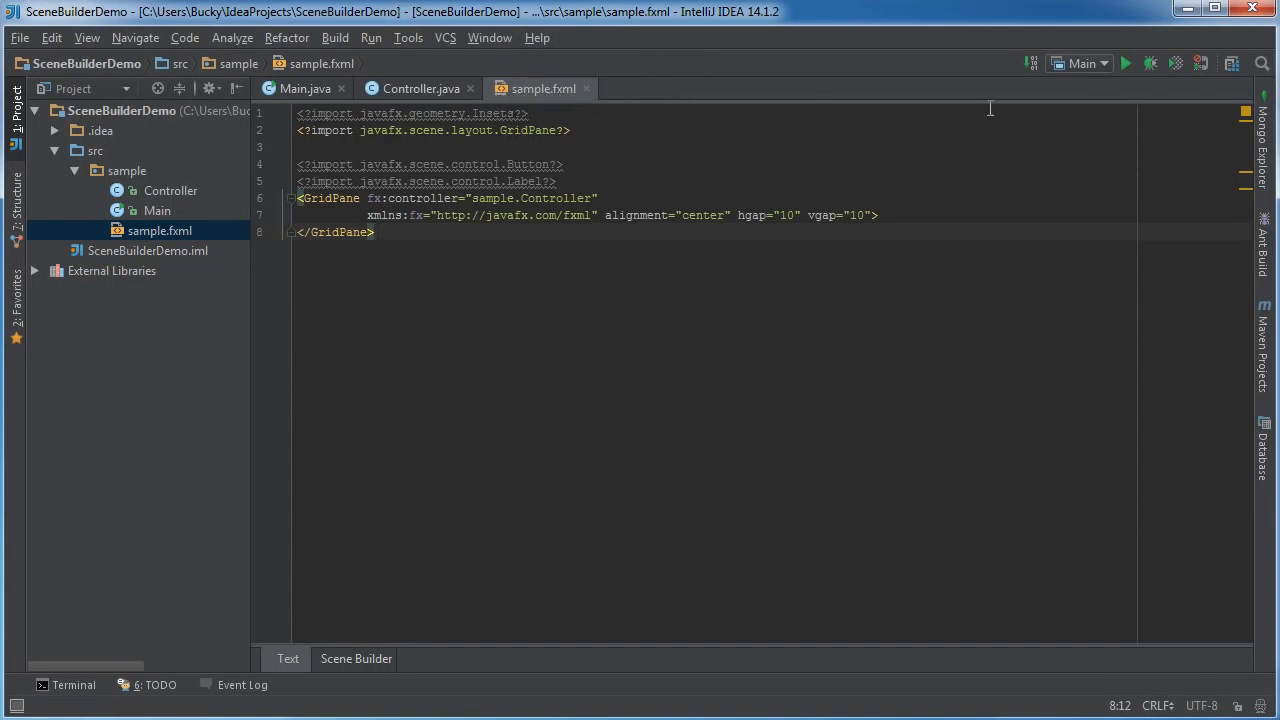
{"action": "left_click", "coordinate": [1188, 8]}
{"action": "left_click", "coordinate": [1186, 12]}
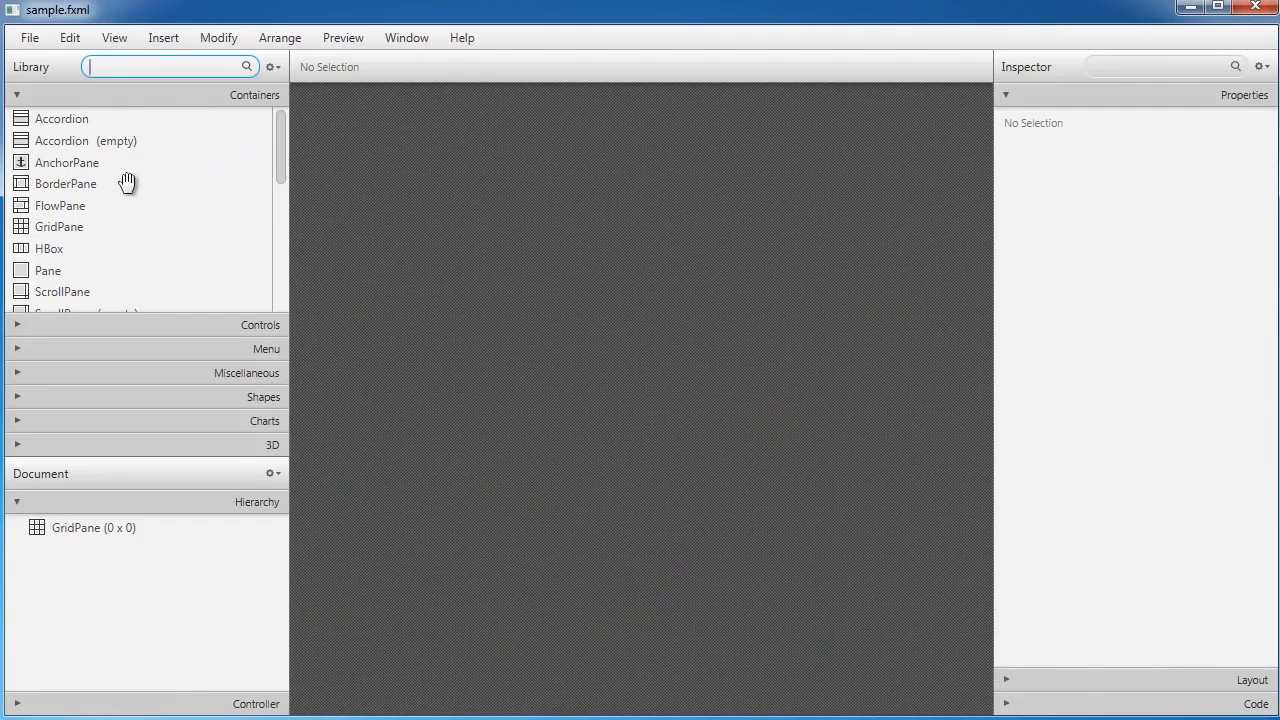
Step: Delete the root GridPane and add a BorderPane container to the empty canvas in its place
{"action": "left_click", "coordinate": [81, 525]}
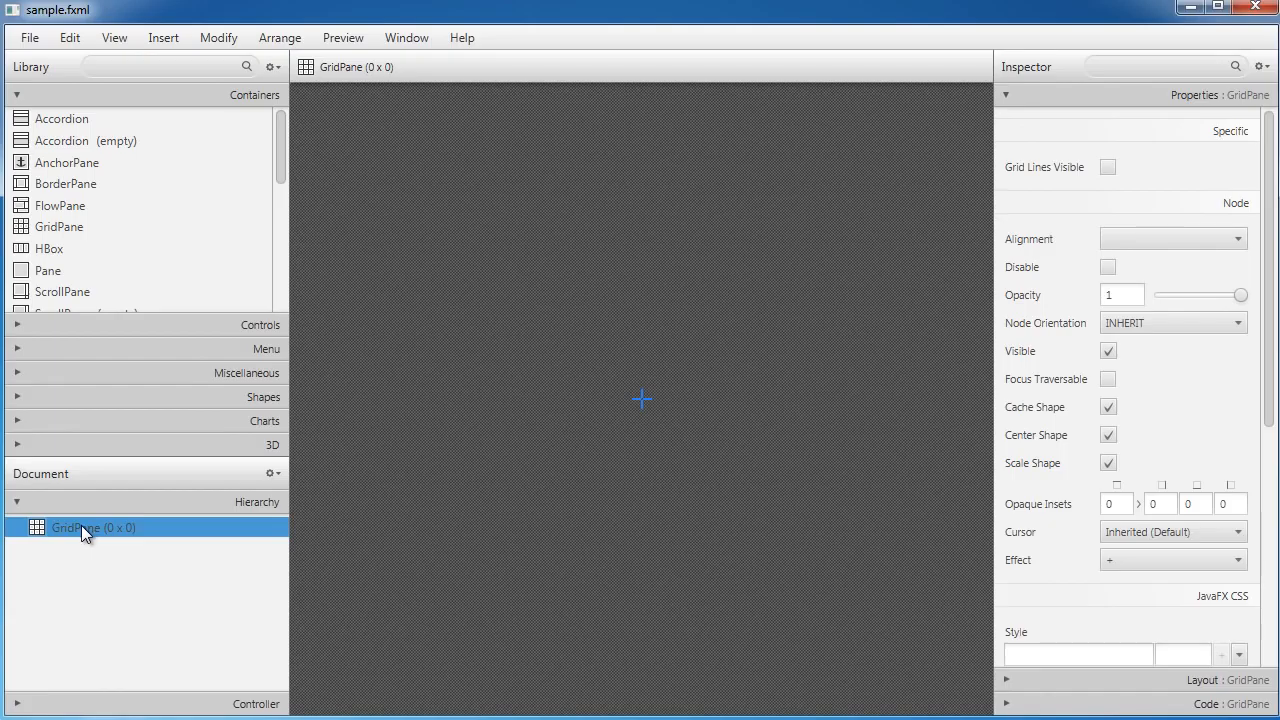
{"action": "key", "text": "Delete"}
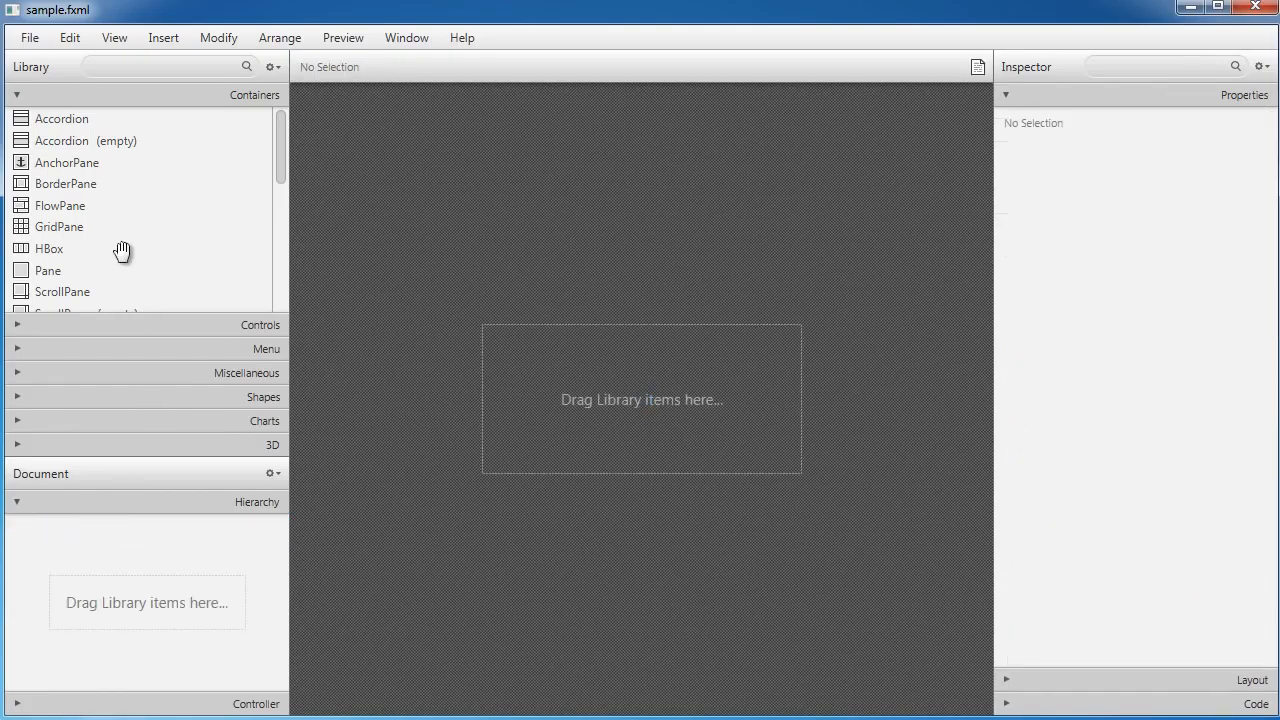
{"action": "left_click", "coordinate": [30, 185]}
{"action": "left_click_drag", "start_coordinate": [30, 185], "coordinate": [647, 414]}
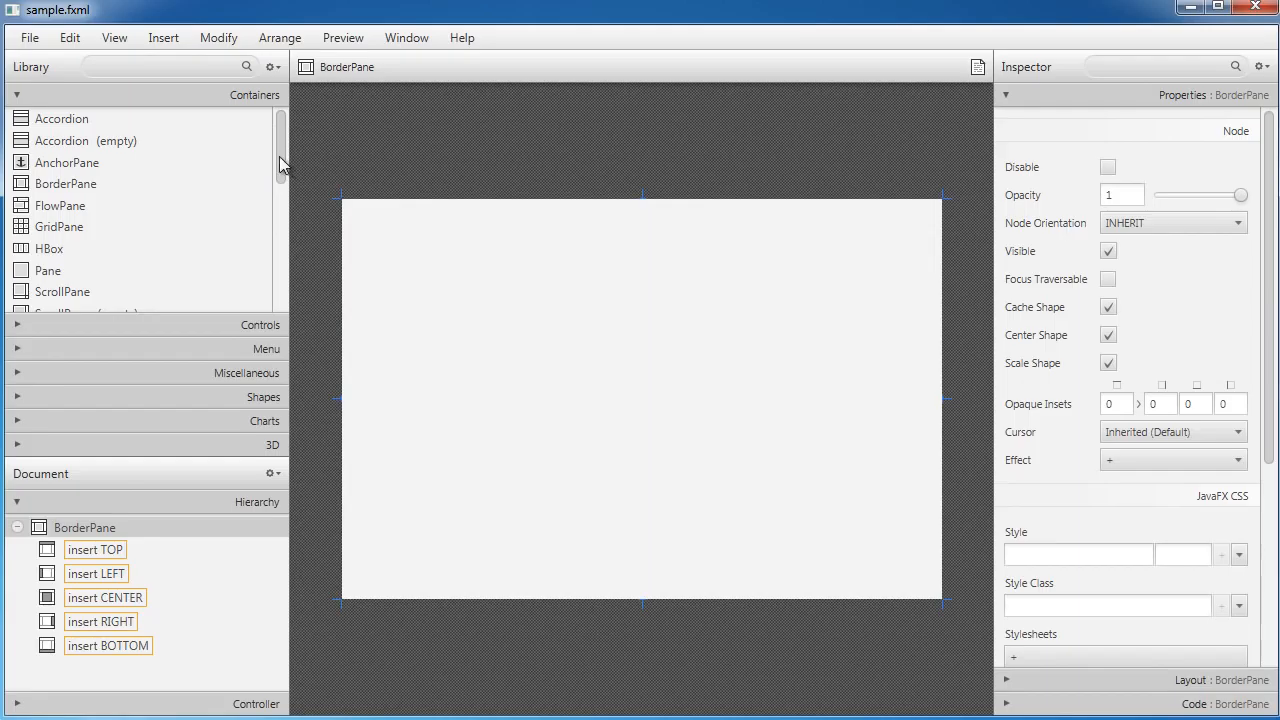
Step: Insert a VBox container into the TOP slot of the BorderPane
{"action": "left_click_drag", "start_coordinate": [280, 163], "coordinate": [283, 300]}
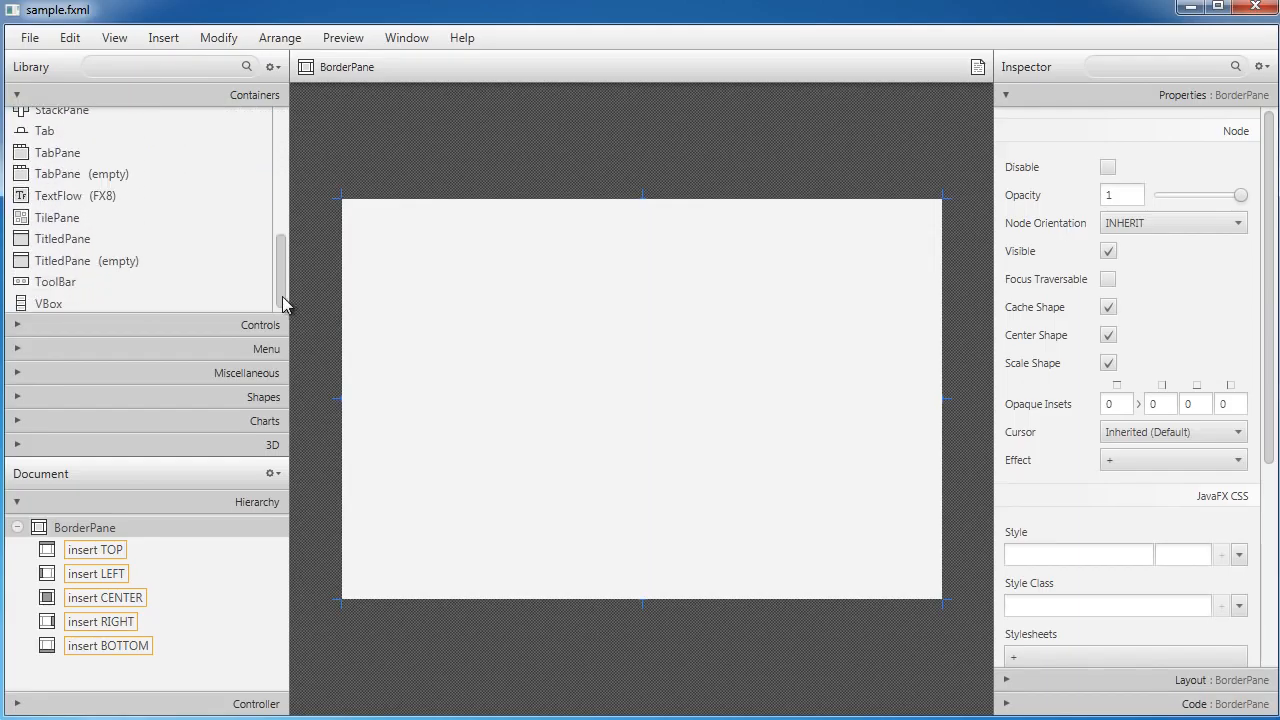
{"action": "left_click", "coordinate": [35, 305]}
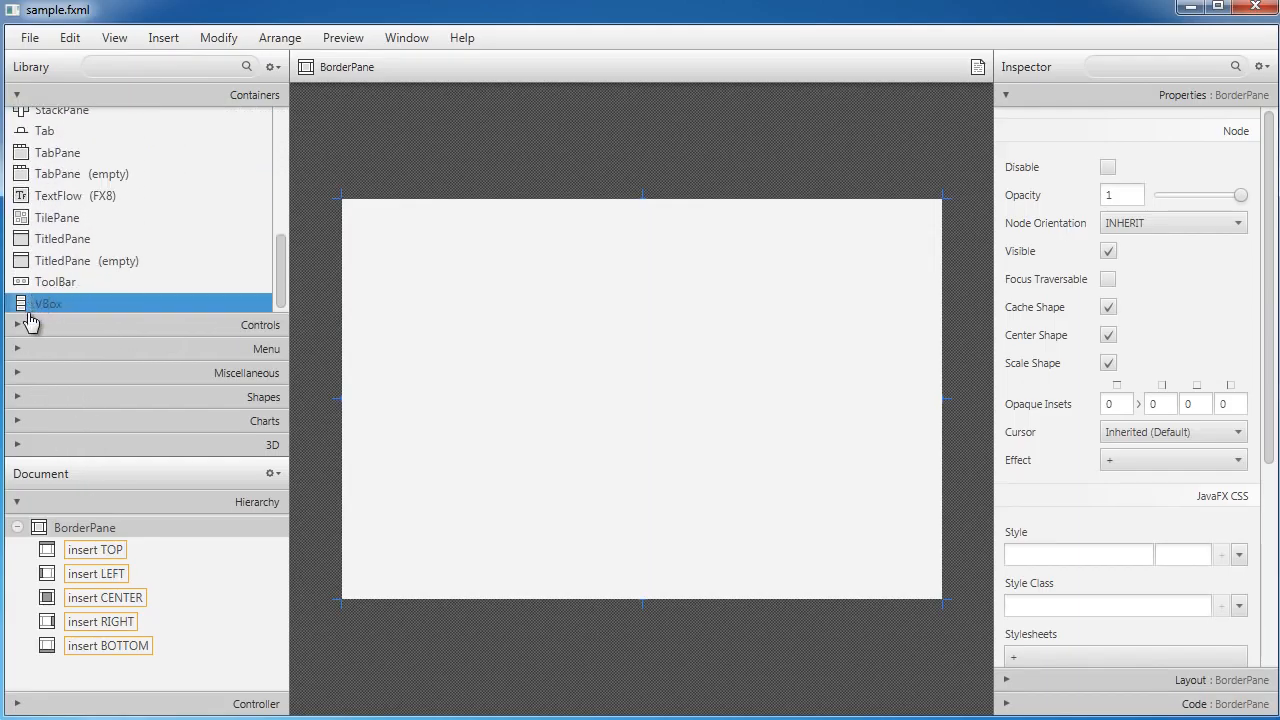
{"action": "left_click_drag", "start_coordinate": [23, 303], "coordinate": [98, 552]}
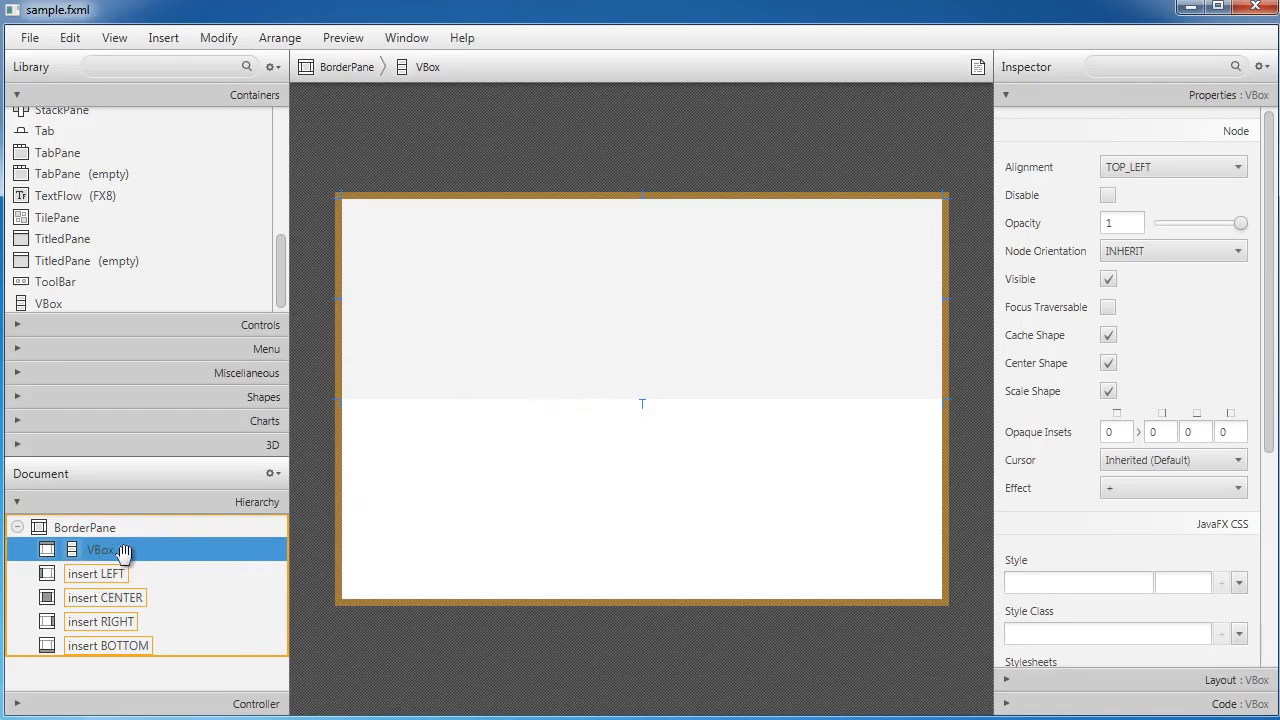
Step: Look through the library's search results for "menu" and the components in its Controls section
{"action": "left_click", "coordinate": [203, 67]}
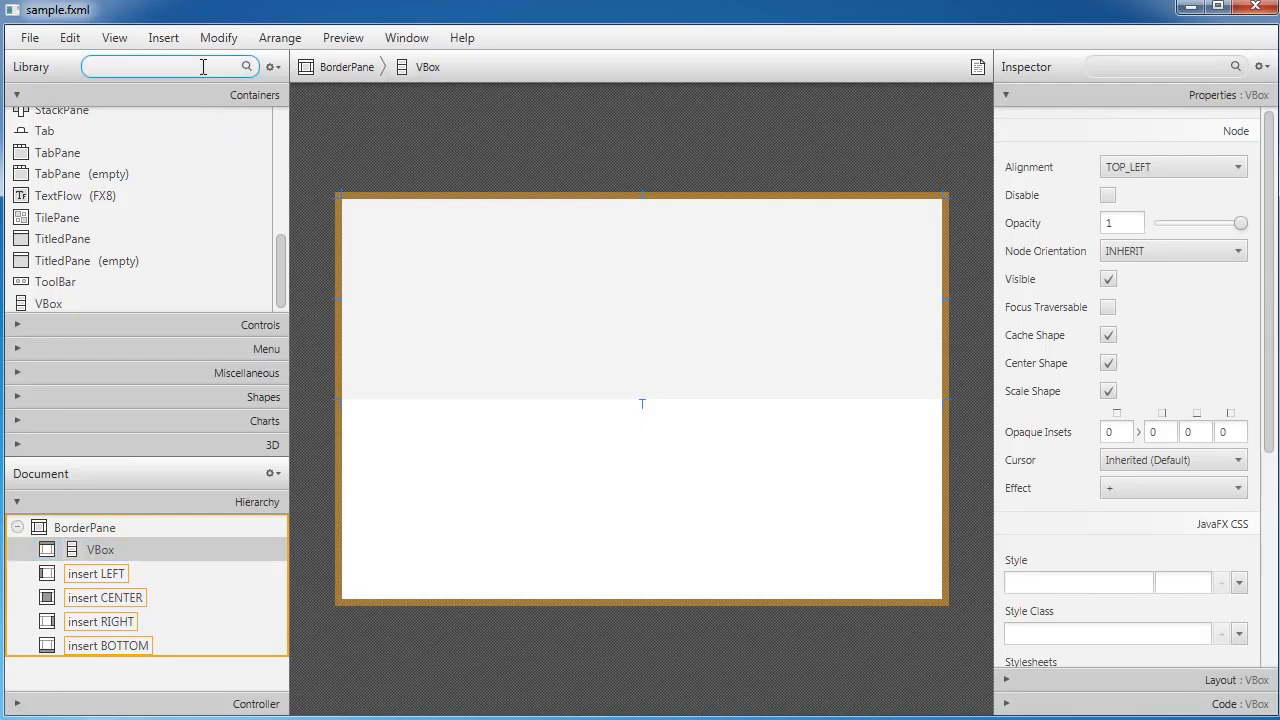
{"action": "type", "text": "menu"}
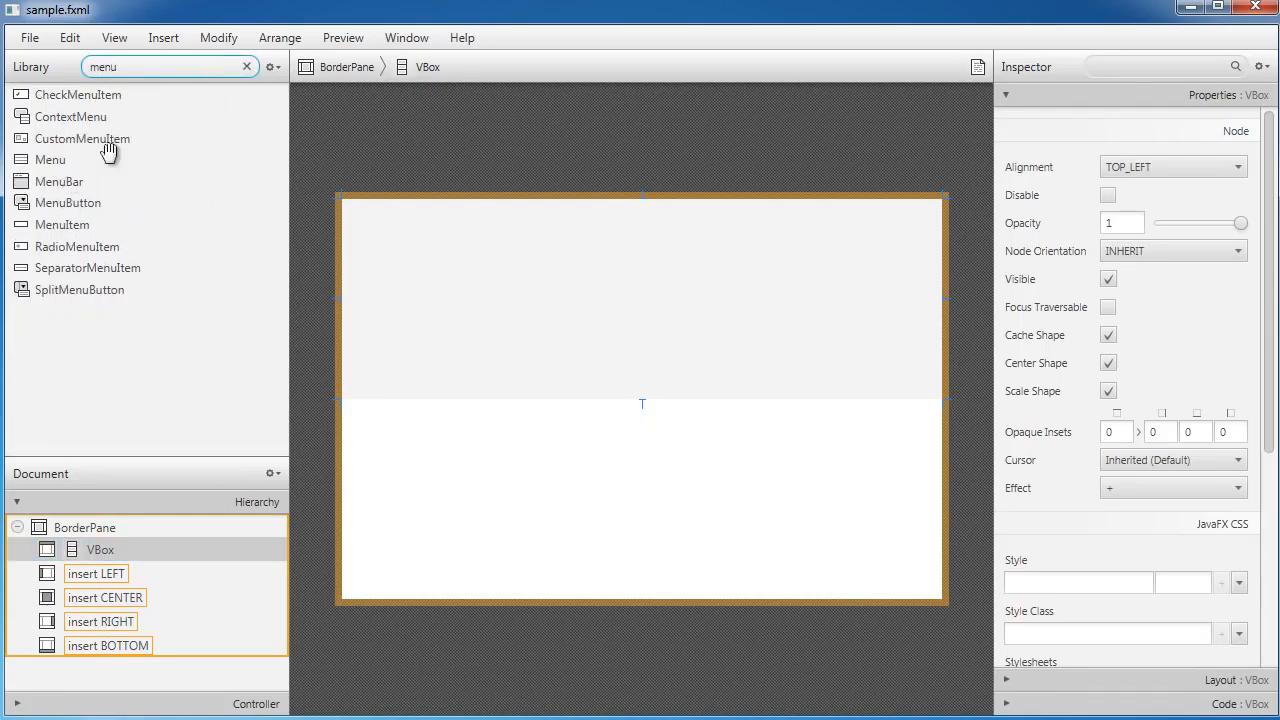
{"action": "left_click_drag", "start_coordinate": [148, 62], "coordinate": [31, 66]}
{"action": "key", "text": "BackSpace"}
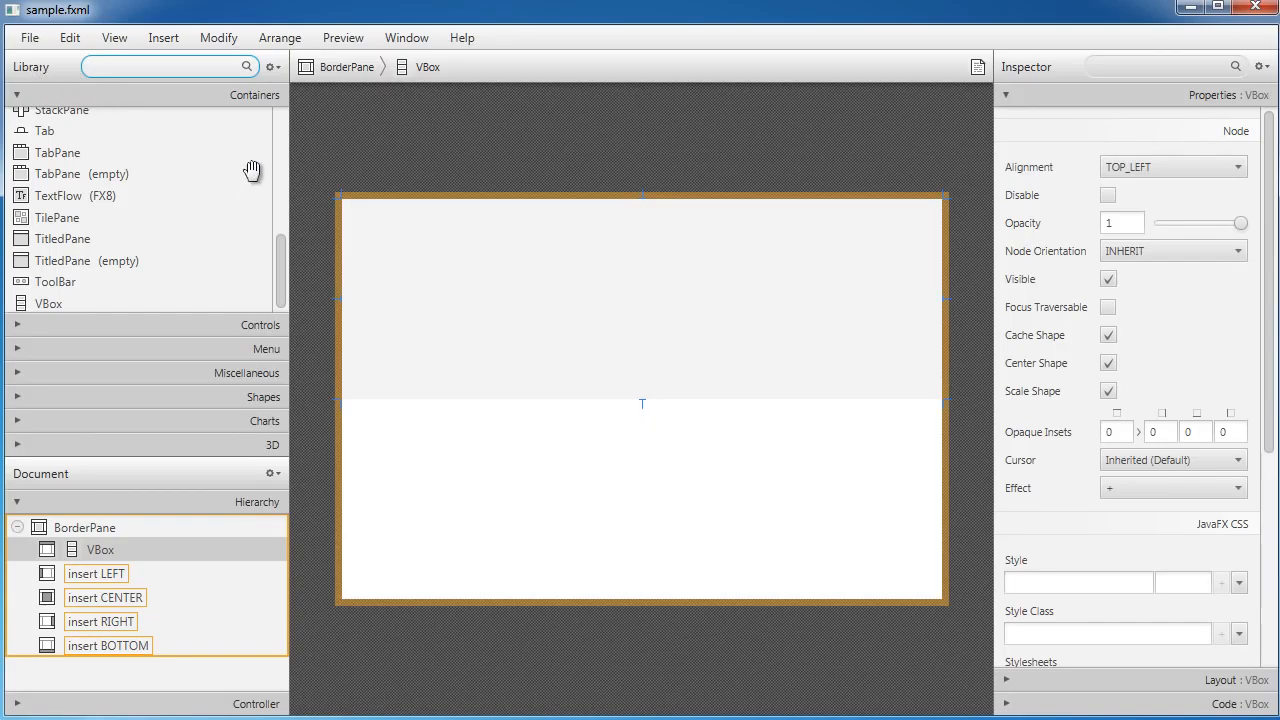
{"action": "left_click_drag", "start_coordinate": [280, 277], "coordinate": [270, 225]}
{"action": "left_click", "coordinate": [18, 326]}
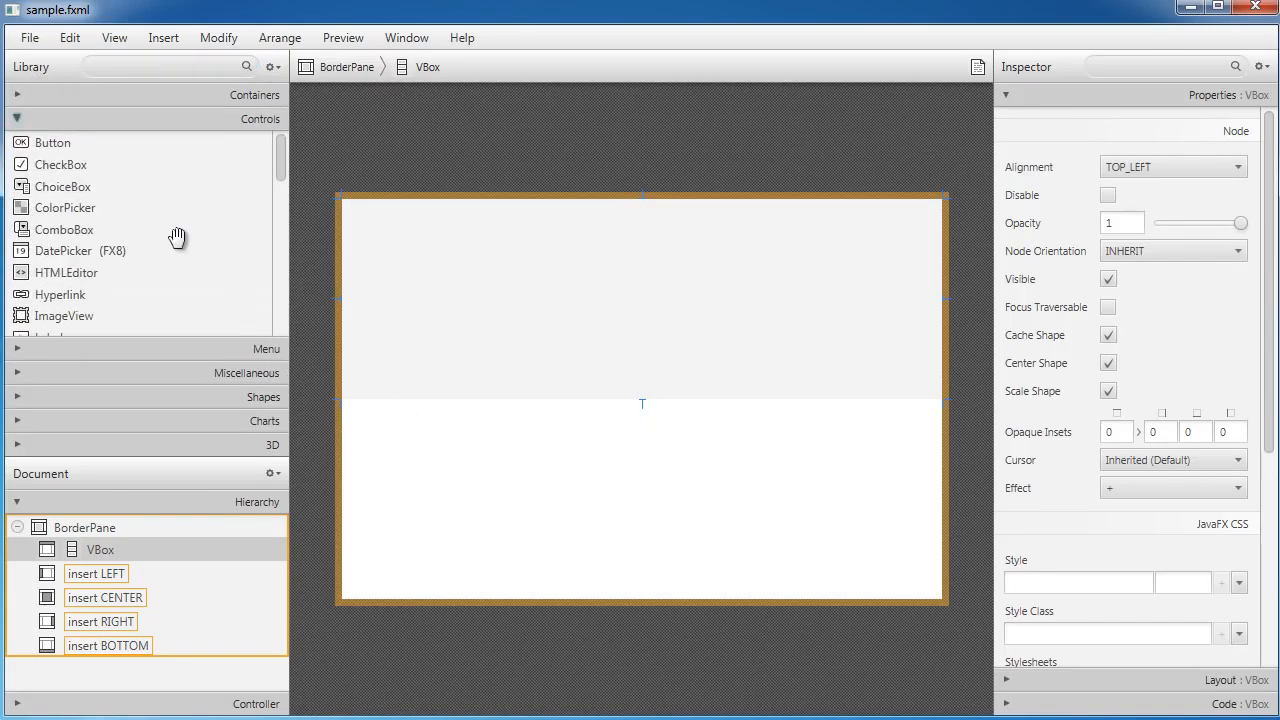
{"action": "scroll", "coordinate": [172, 250], "scroll_direction": "down", "scroll_amount": 10}
{"action": "scroll", "coordinate": [150, 295], "scroll_direction": "up", "scroll_amount": 10}
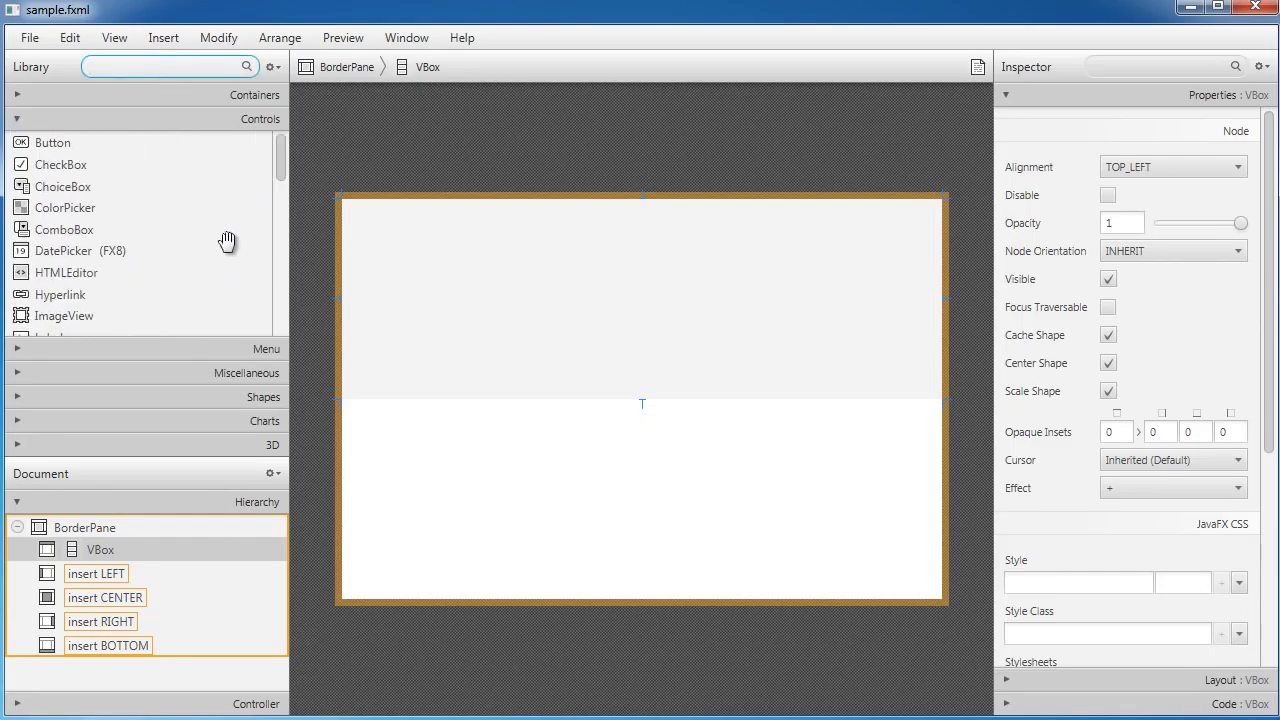
Step: Search the library for "menu" and add a MenuBar inside the VBox
{"action": "type", "text": "menu"}
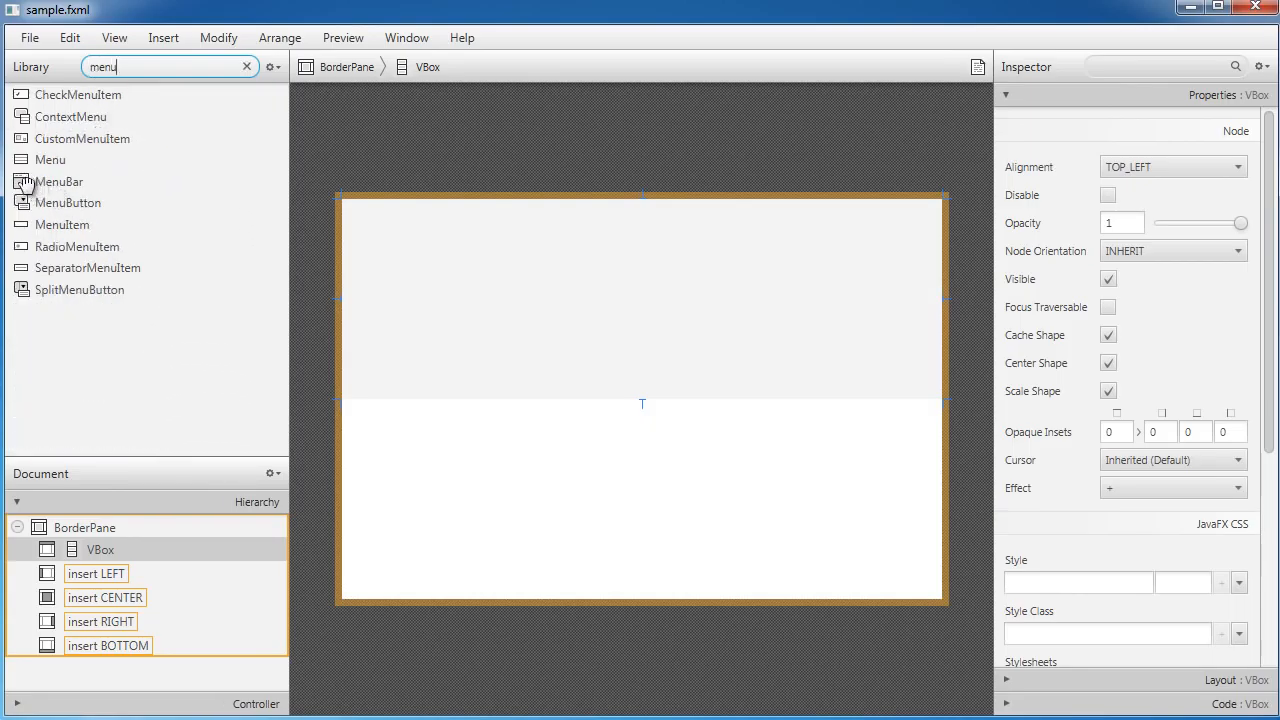
{"action": "left_click_drag", "start_coordinate": [25, 183], "coordinate": [100, 555]}
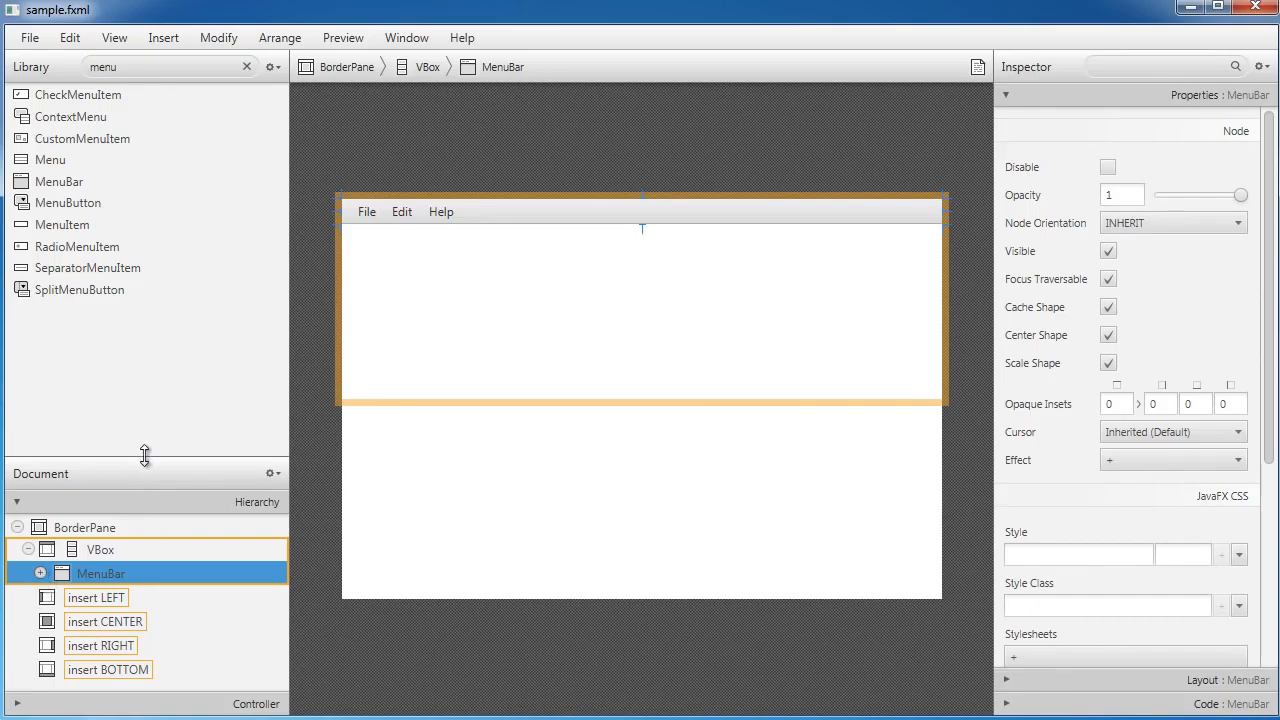
Step: Enlarge the document hierarchy area, expand the MenuBar, and move its Edit menu into the Help menu
{"action": "left_click_drag", "start_coordinate": [145, 455], "coordinate": [146, 328]}
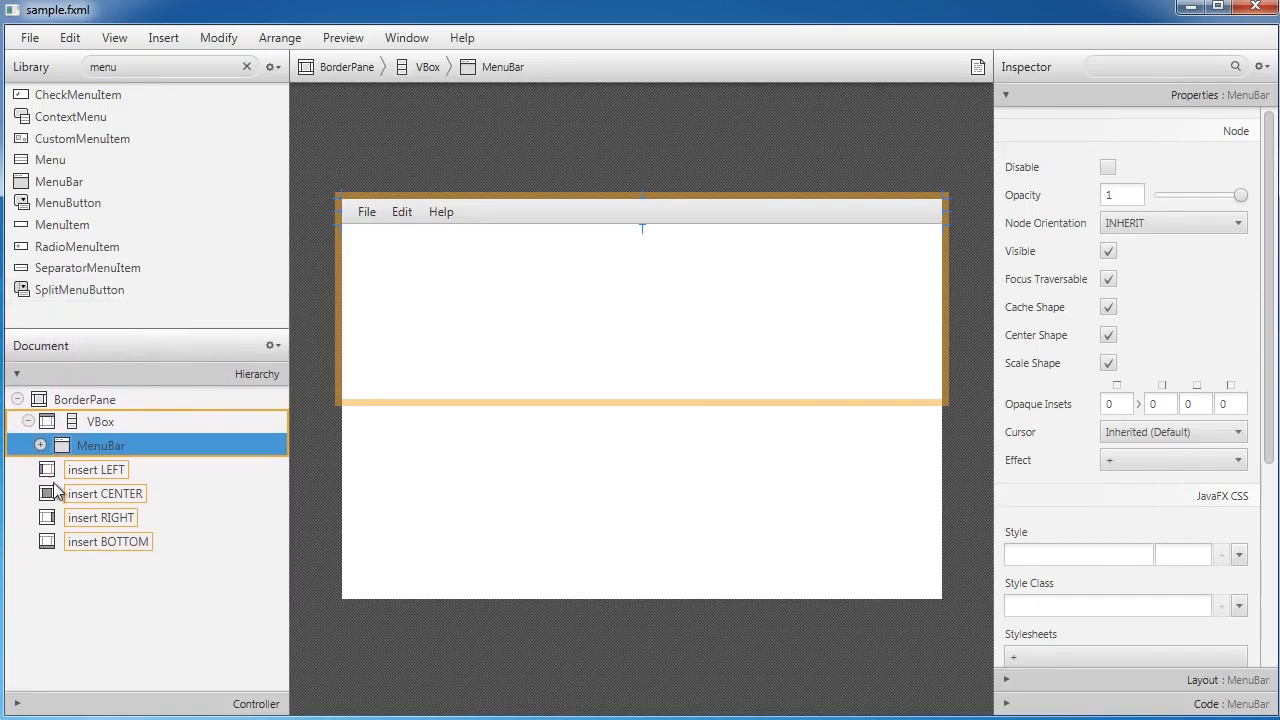
{"action": "left_click", "coordinate": [40, 445]}
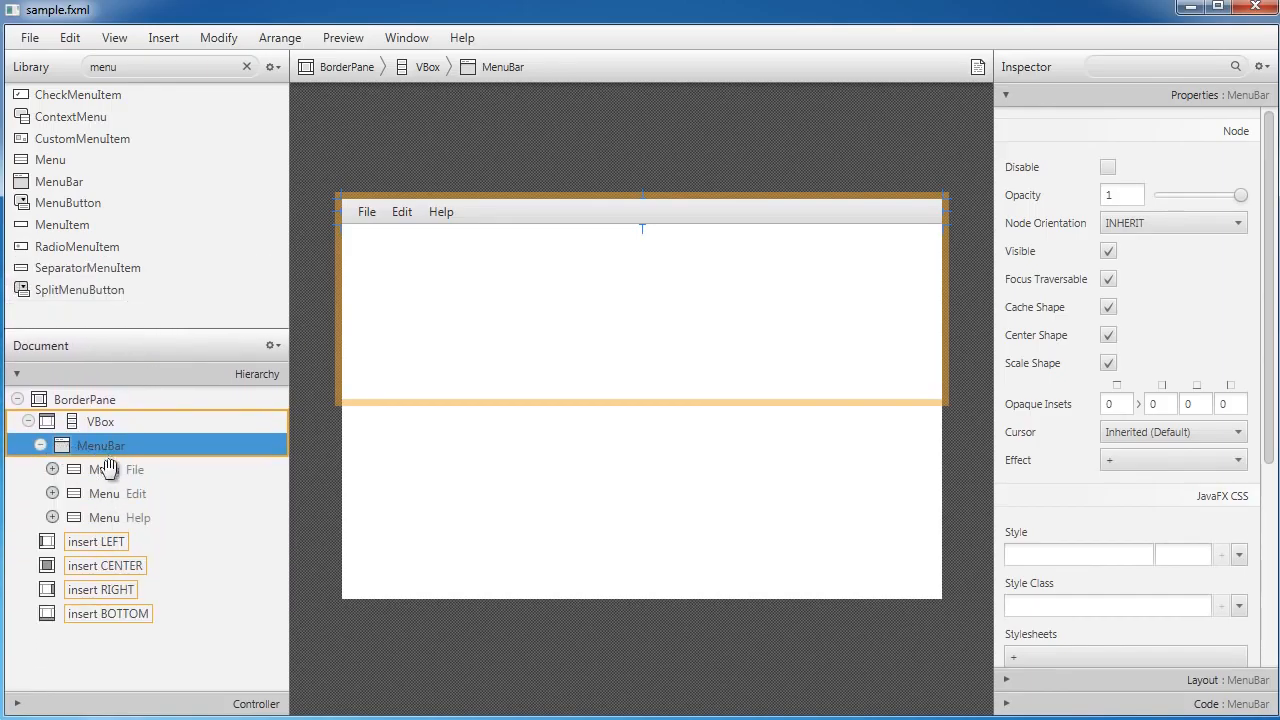
{"action": "left_click_drag", "start_coordinate": [108, 493], "coordinate": [106, 520]}
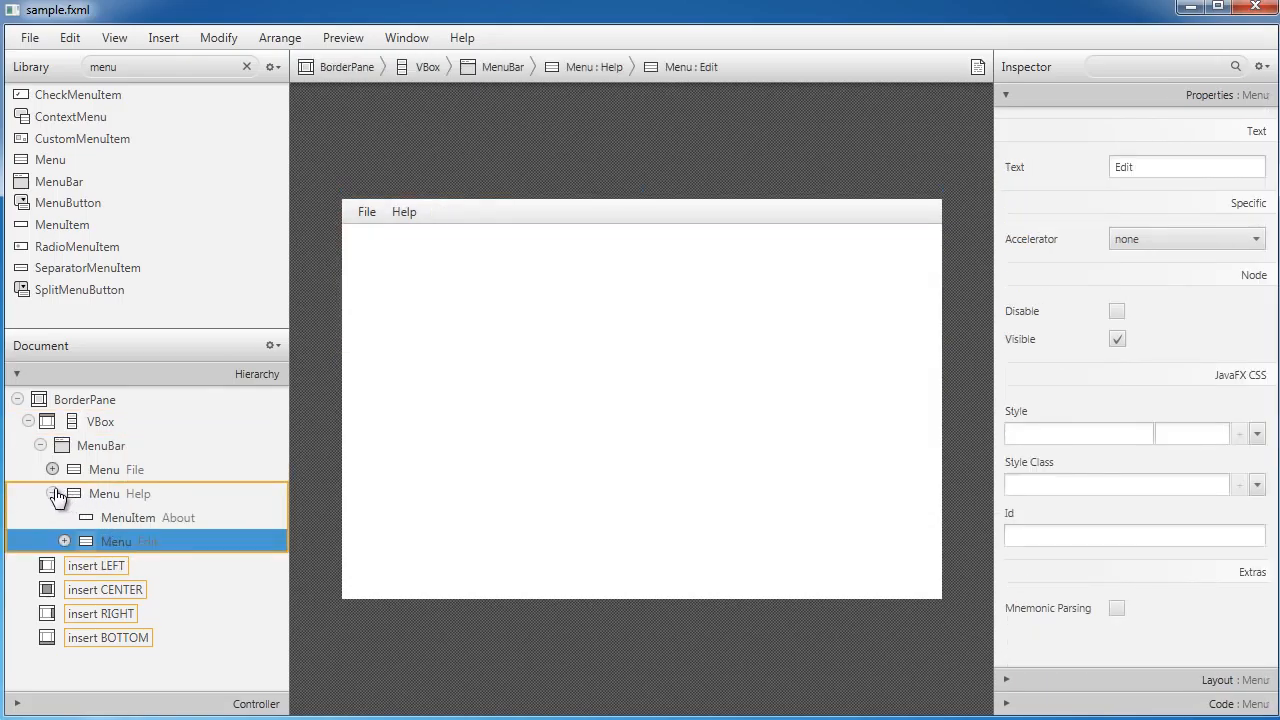
Step: Undo the Edit menu's move into the Help menu, and collapse the Help menu and MenuBar in the hierarchy
{"action": "key", "text": "ctrl+z"}
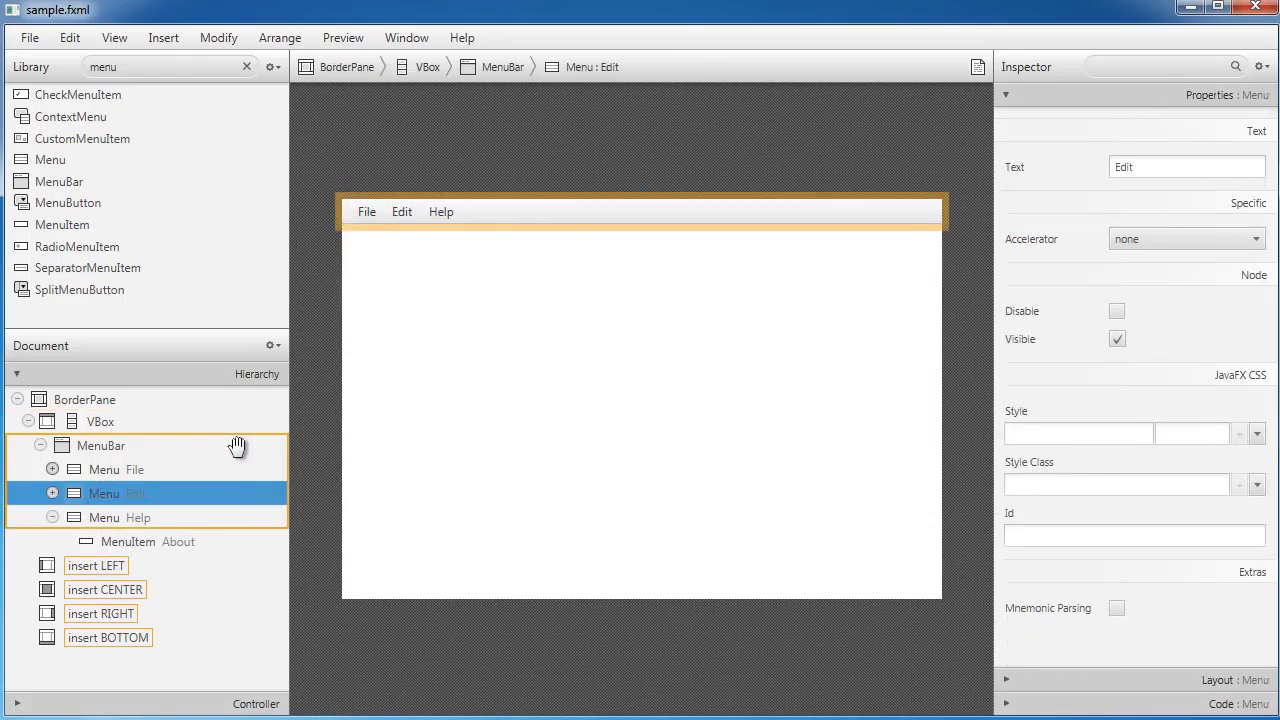
{"action": "left_click", "coordinate": [52, 517]}
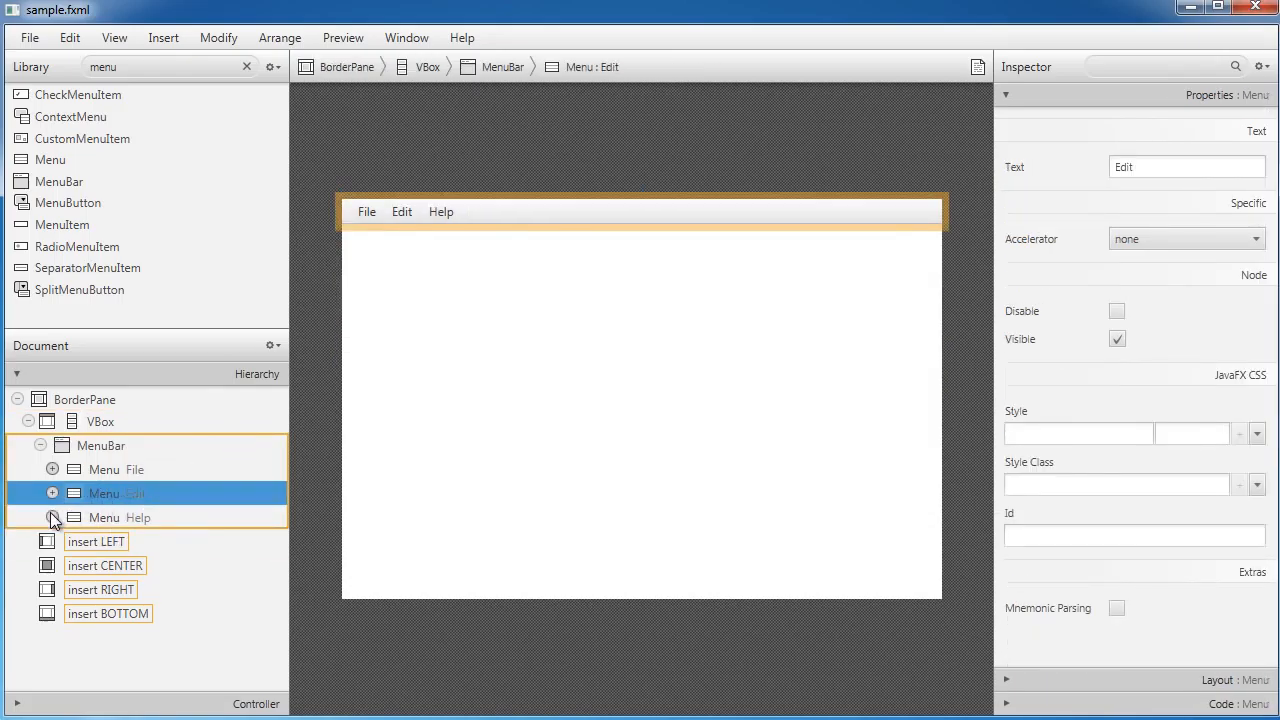
{"action": "left_click", "coordinate": [40, 447]}
Step: Search the library for "hbox" and add an HBox inside the VBox, below the MenuBar
{"action": "left_click", "coordinate": [76, 424]}
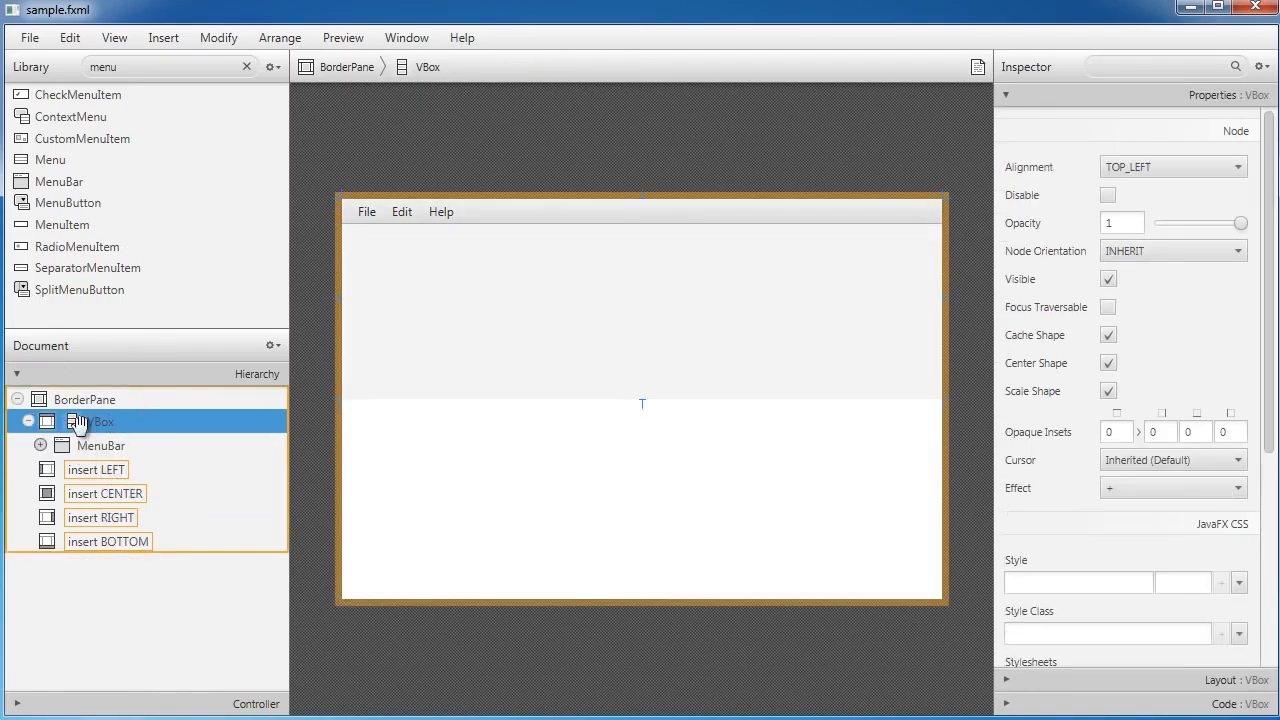
{"action": "left_click", "coordinate": [246, 67]}
{"action": "type", "text": "hbox"}
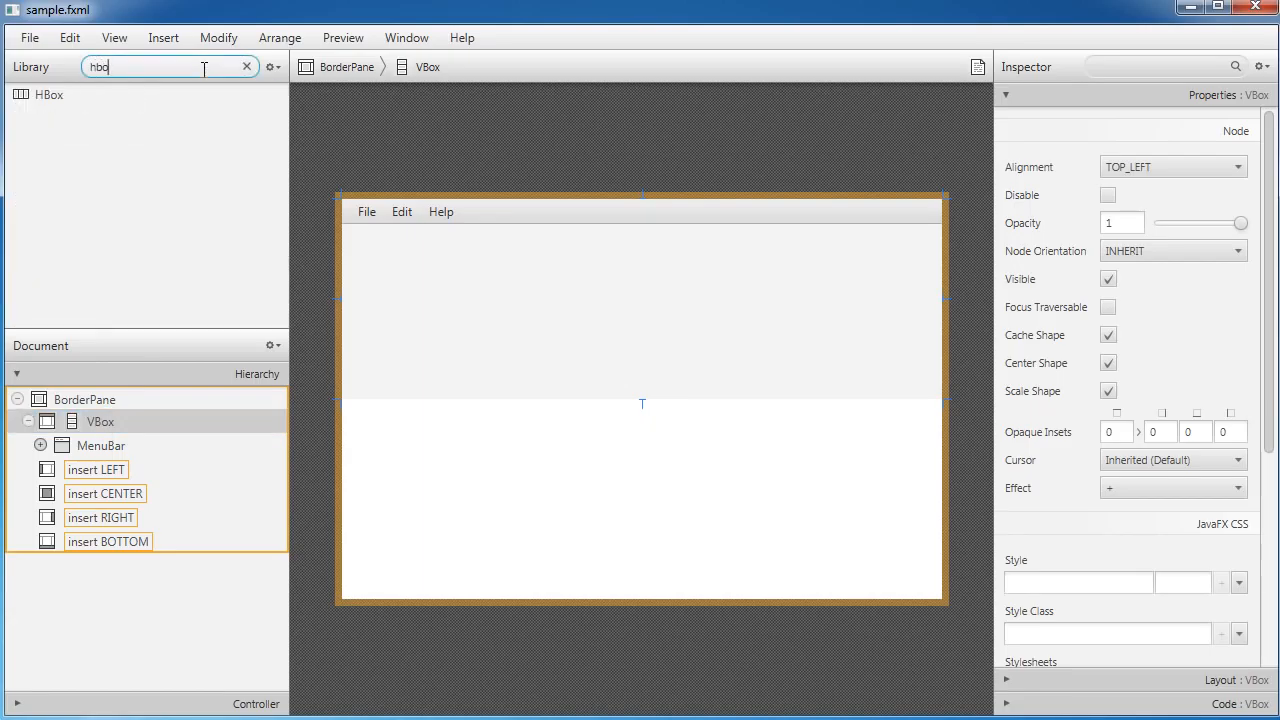
{"action": "left_click", "coordinate": [33, 96]}
{"action": "left_click_drag", "start_coordinate": [33, 96], "coordinate": [103, 425]}
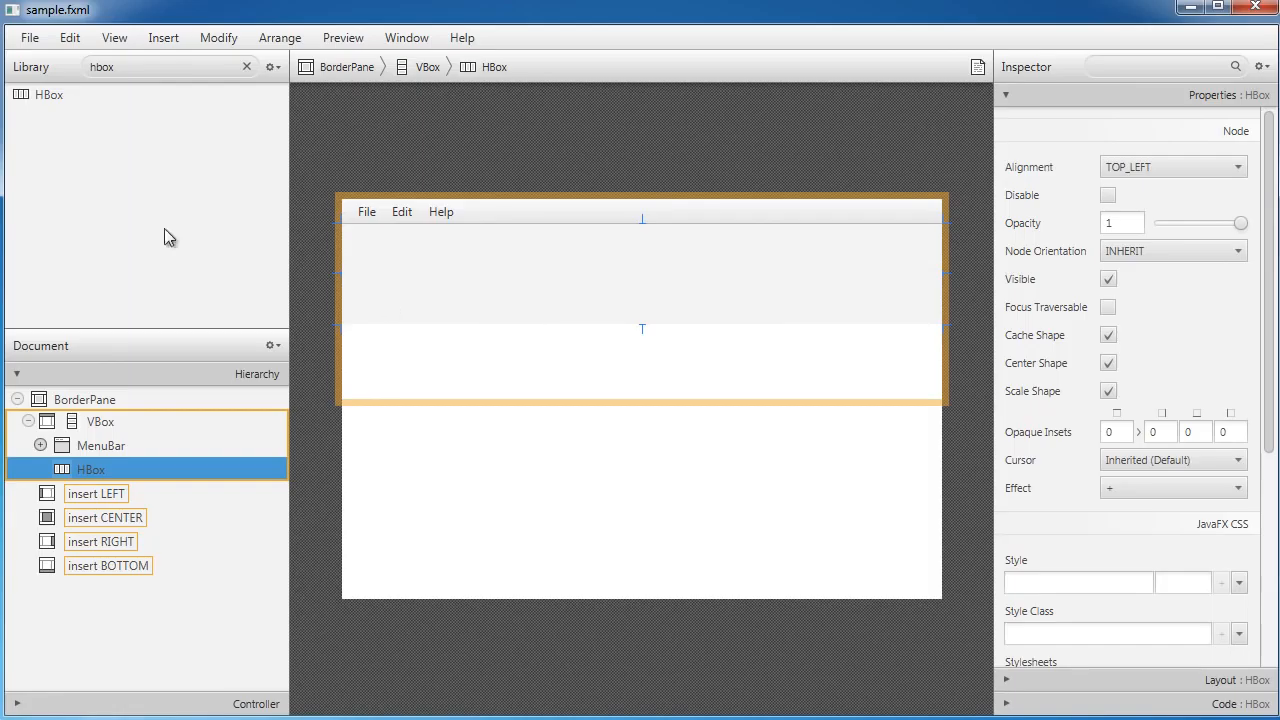
Step: Enlarge the library area, search it for "text", and add a TextField inside the HBox
{"action": "left_click", "coordinate": [240, 67]}
{"action": "left_click", "coordinate": [246, 66]}
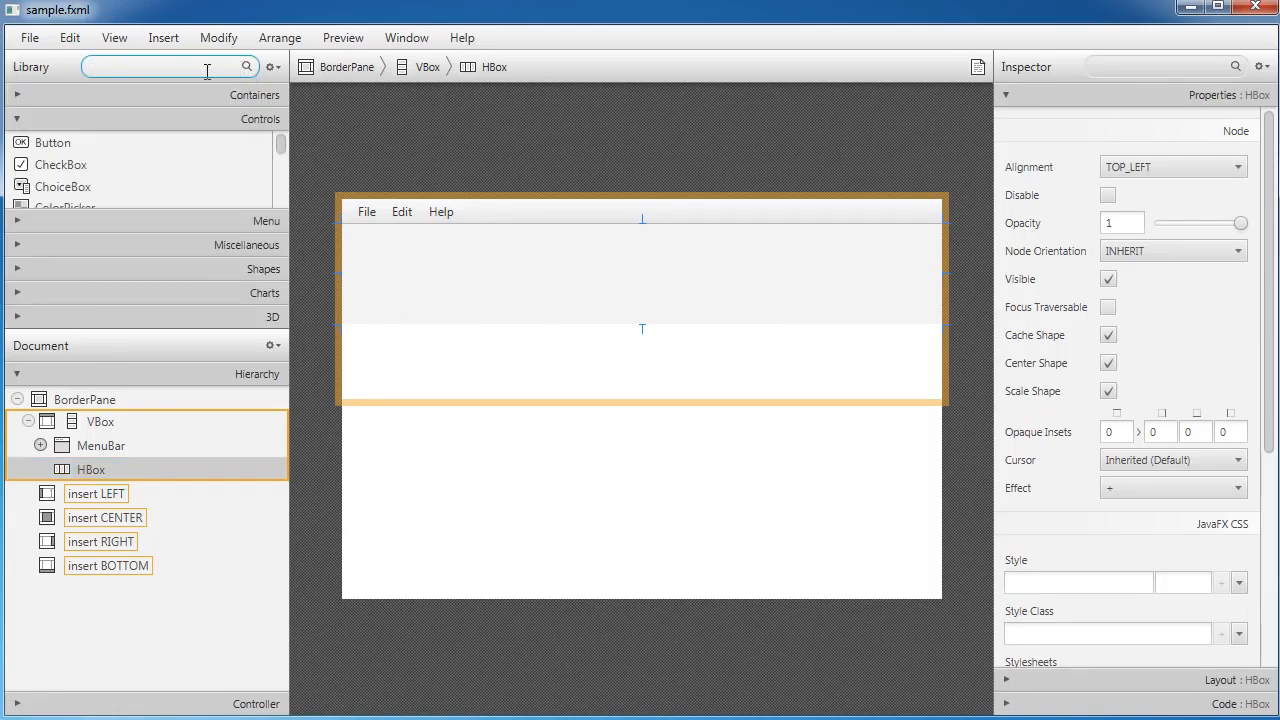
{"action": "left_click", "coordinate": [200, 208]}
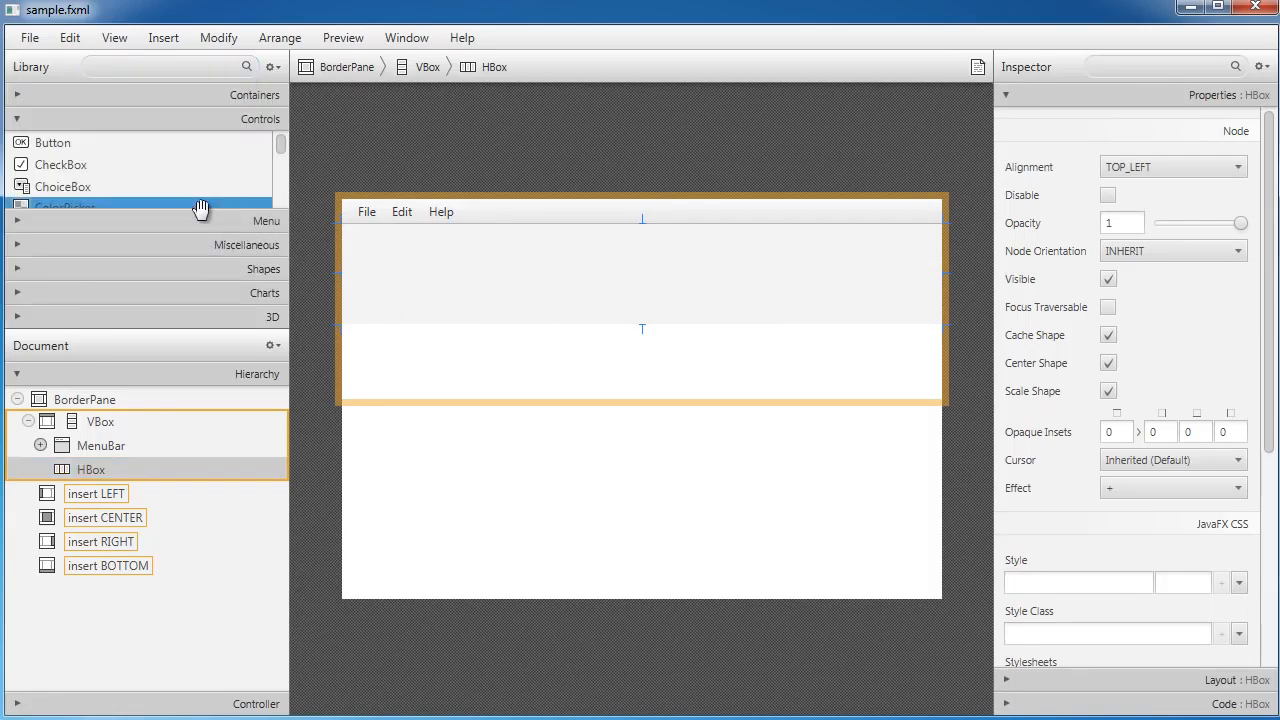
{"action": "left_click_drag", "start_coordinate": [191, 330], "coordinate": [192, 469]}
{"action": "left_click", "coordinate": [126, 66]}
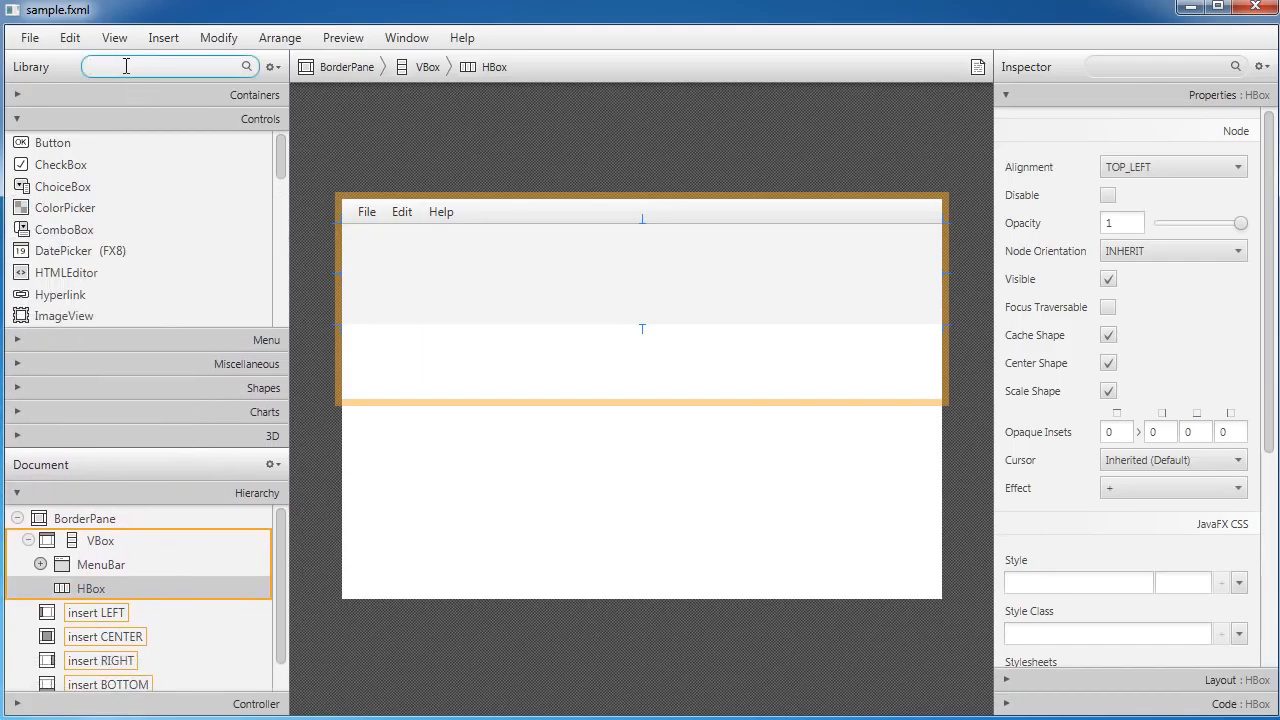
{"action": "type", "text": "text"}
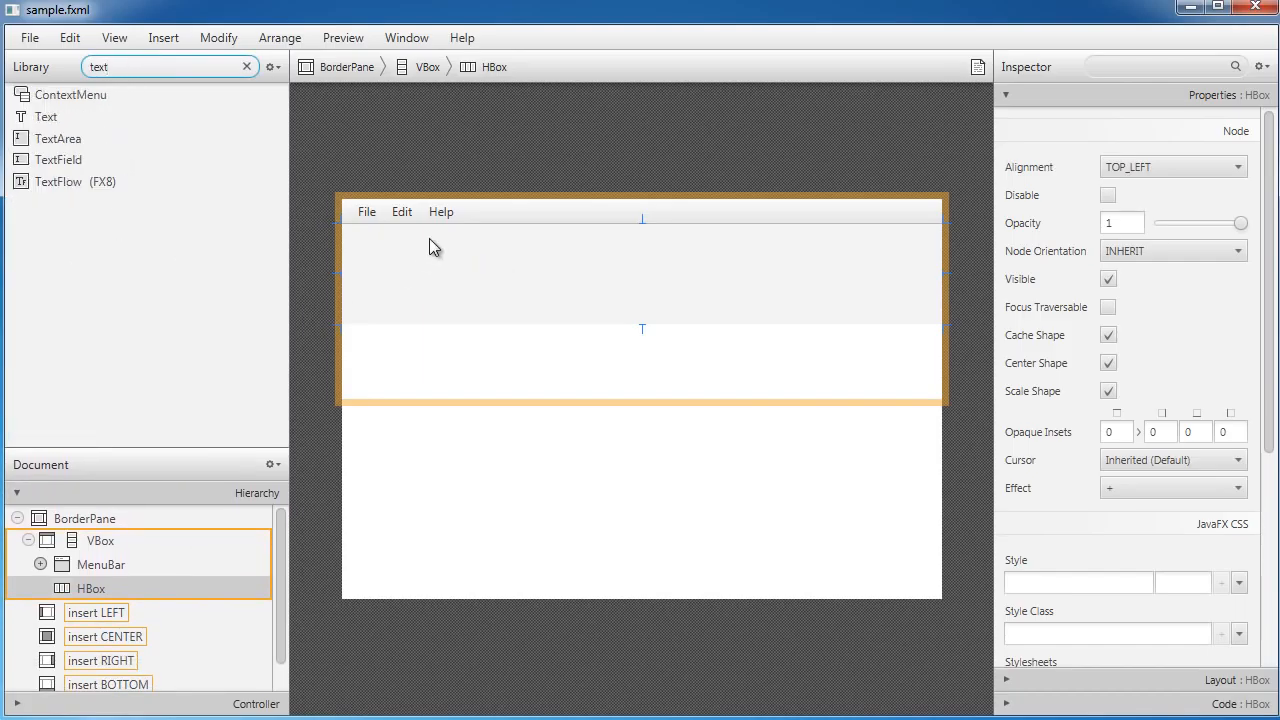
{"action": "left_click", "coordinate": [16, 162]}
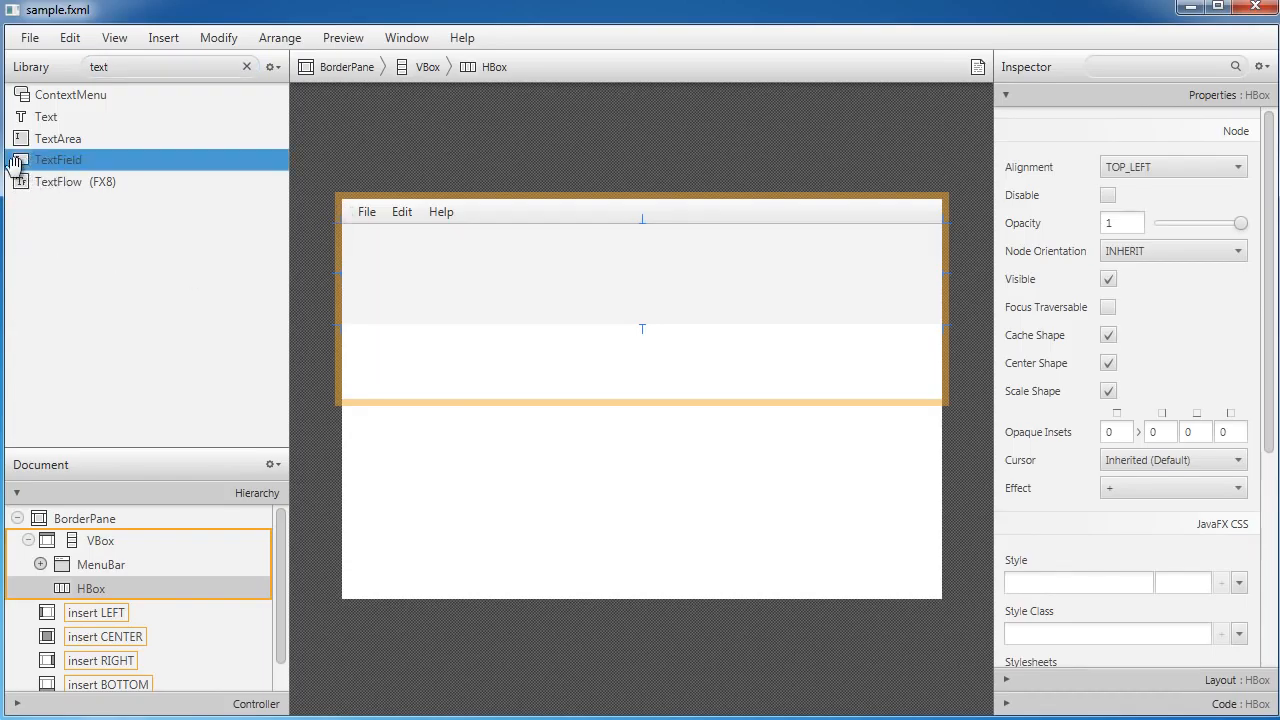
{"action": "left_click_drag", "start_coordinate": [16, 165], "coordinate": [79, 588]}
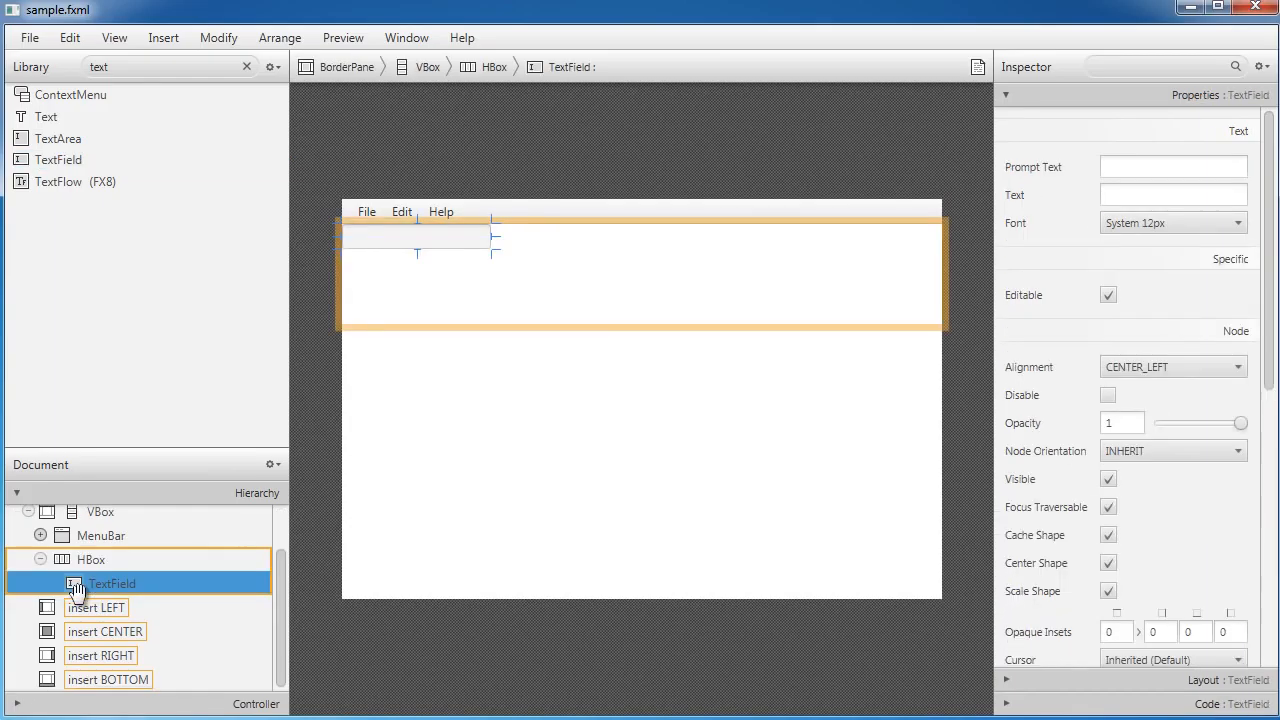
Step: Duplicate the TextField within the HBox, then select the first of the two fields
{"action": "right_click", "coordinate": [422, 235]}
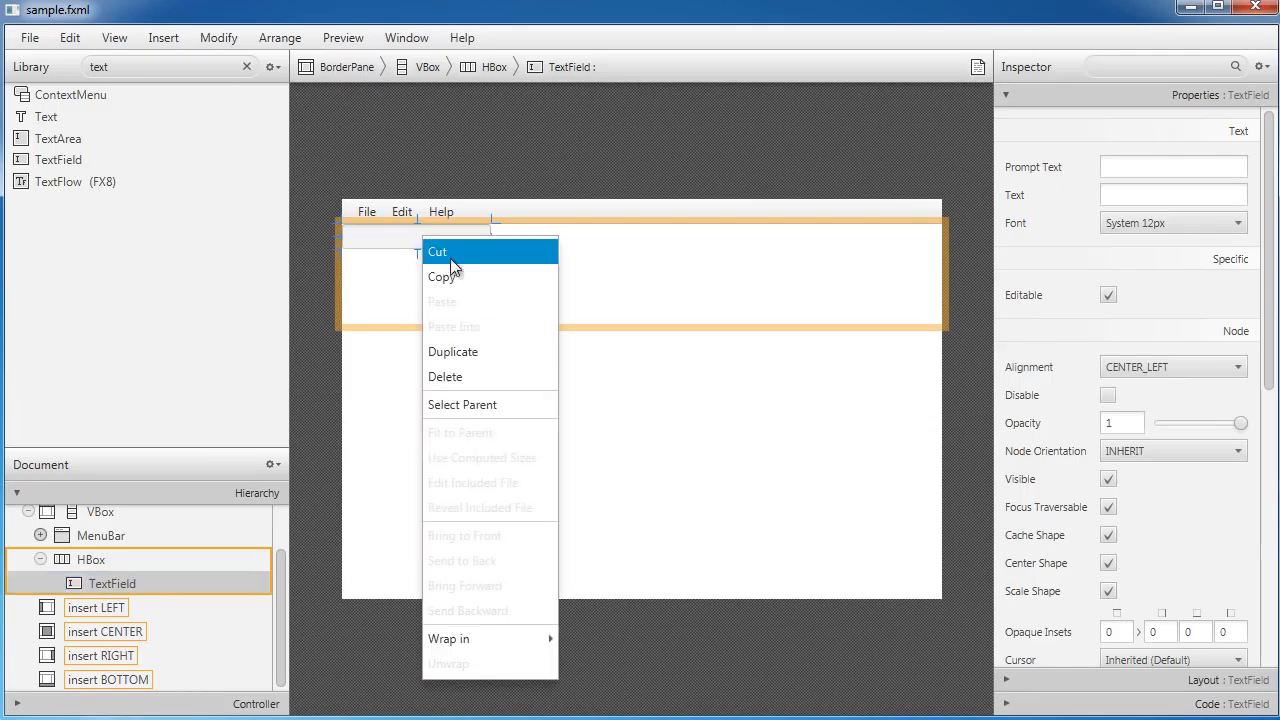
{"action": "left_click", "coordinate": [461, 349]}
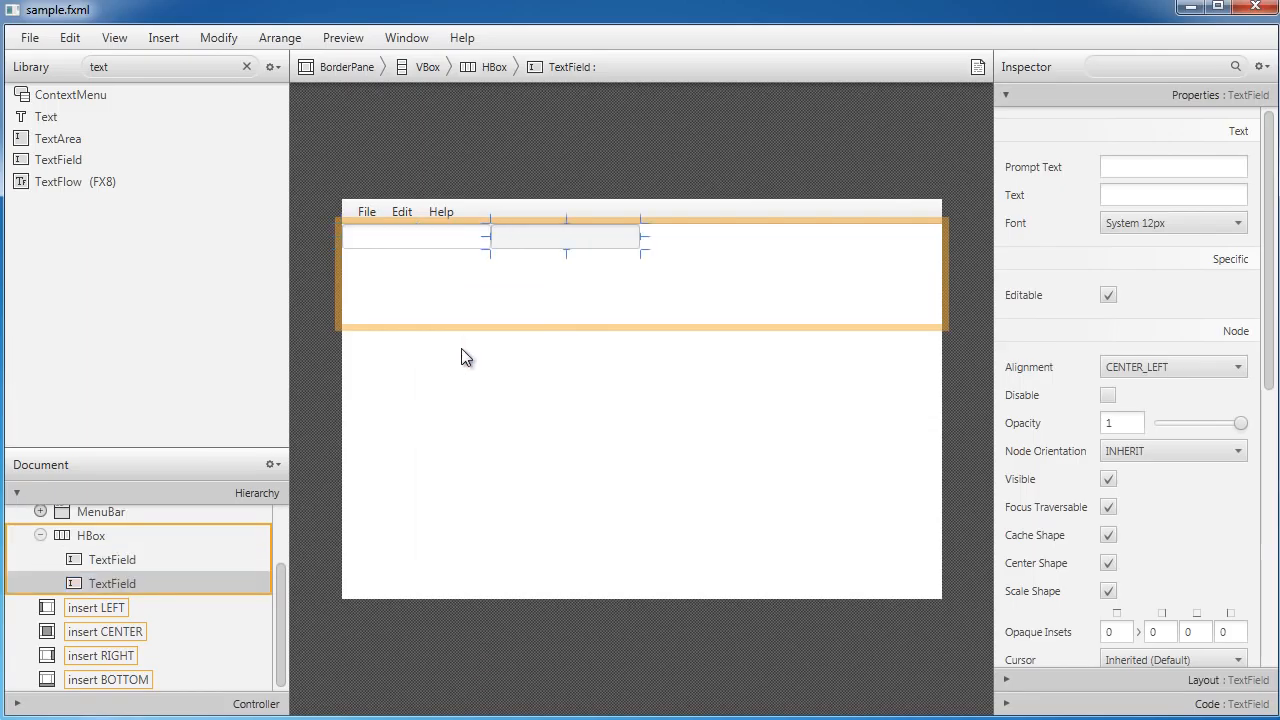
{"action": "left_click", "coordinate": [428, 236]}
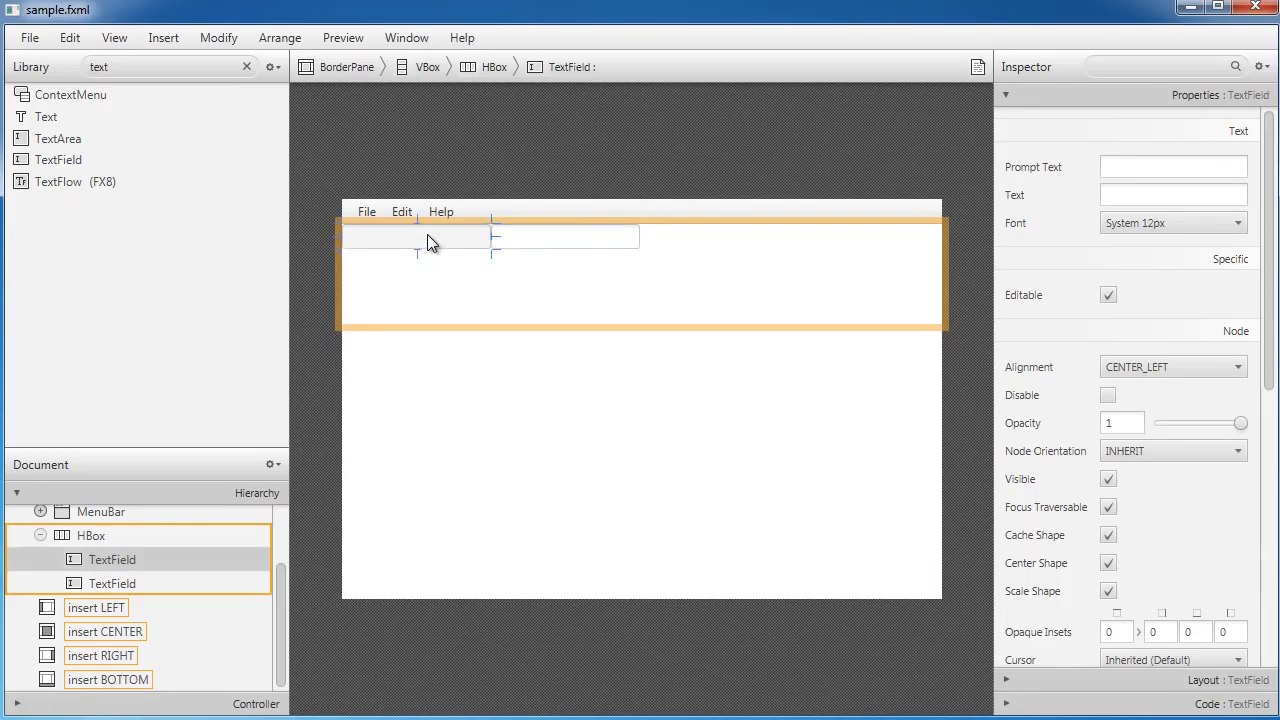
Step: Search the library for "butt", add a Button after the text fields in the HBox, and duplicate it
{"action": "left_click", "coordinate": [247, 67]}
{"action": "type", "text": "butt"}
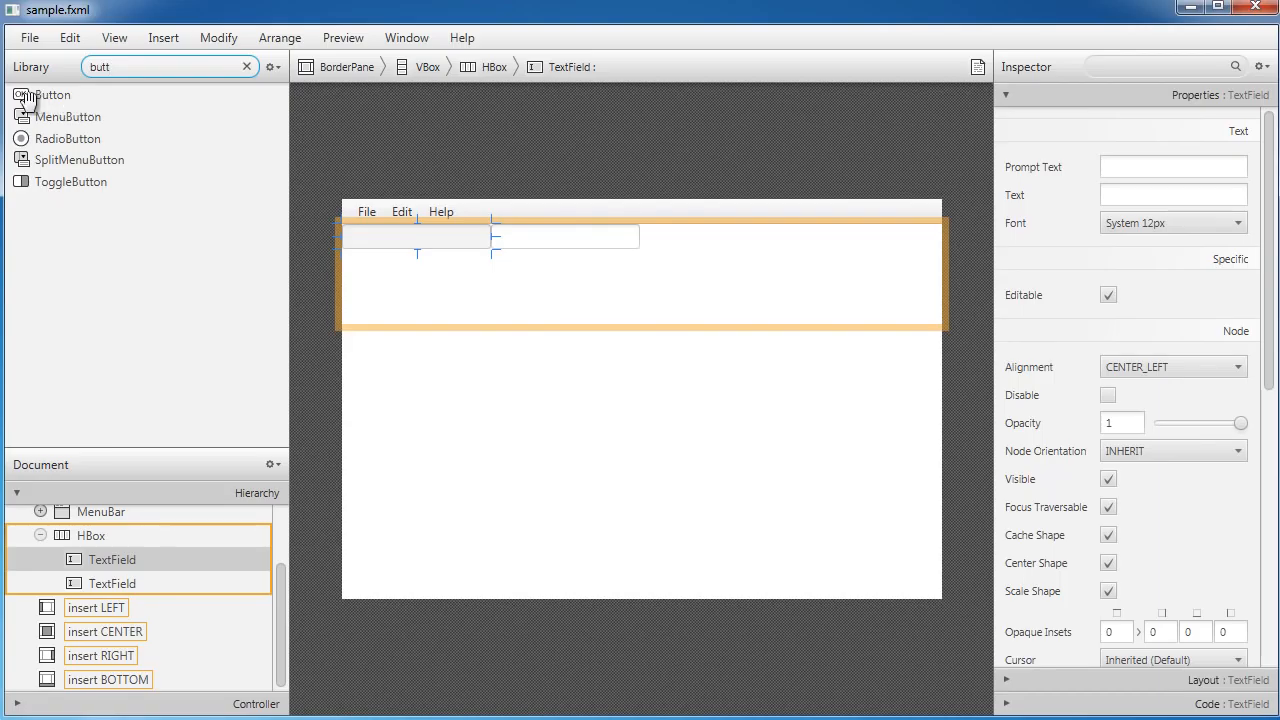
{"action": "left_click_drag", "start_coordinate": [22, 97], "coordinate": [230, 508]}
{"action": "right_click", "coordinate": [651, 240]}
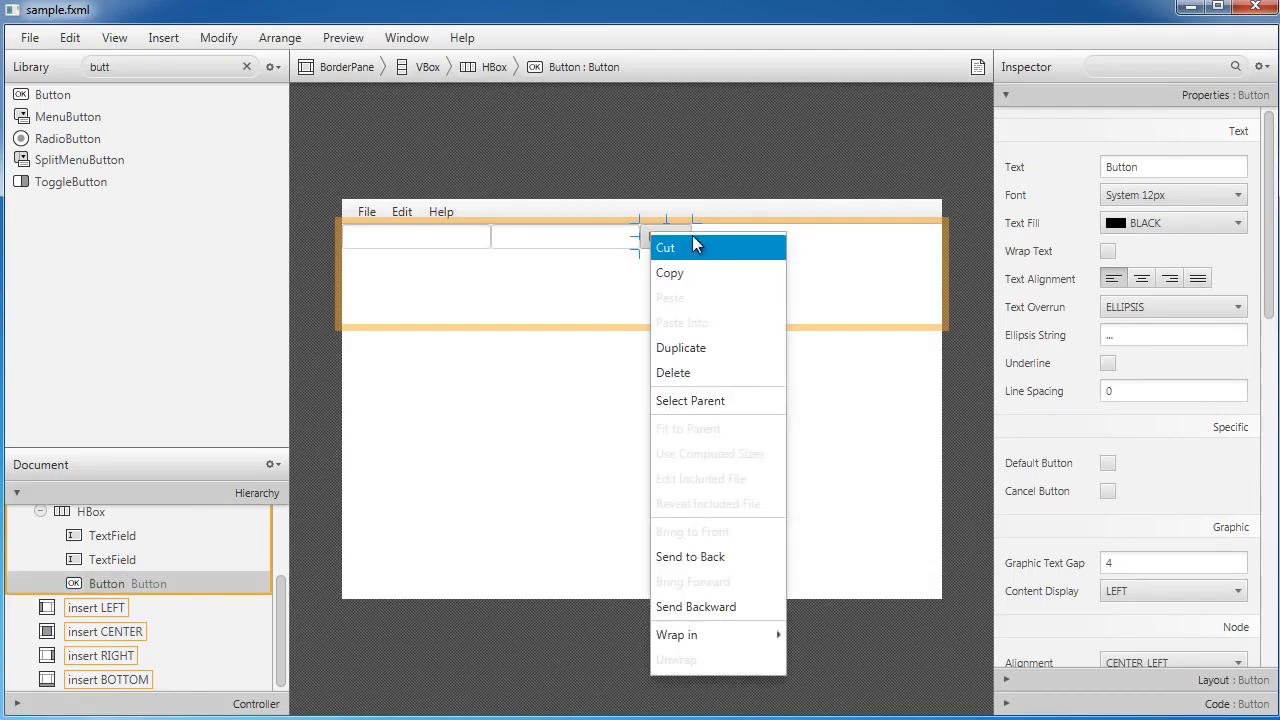
{"action": "left_click", "coordinate": [707, 343]}
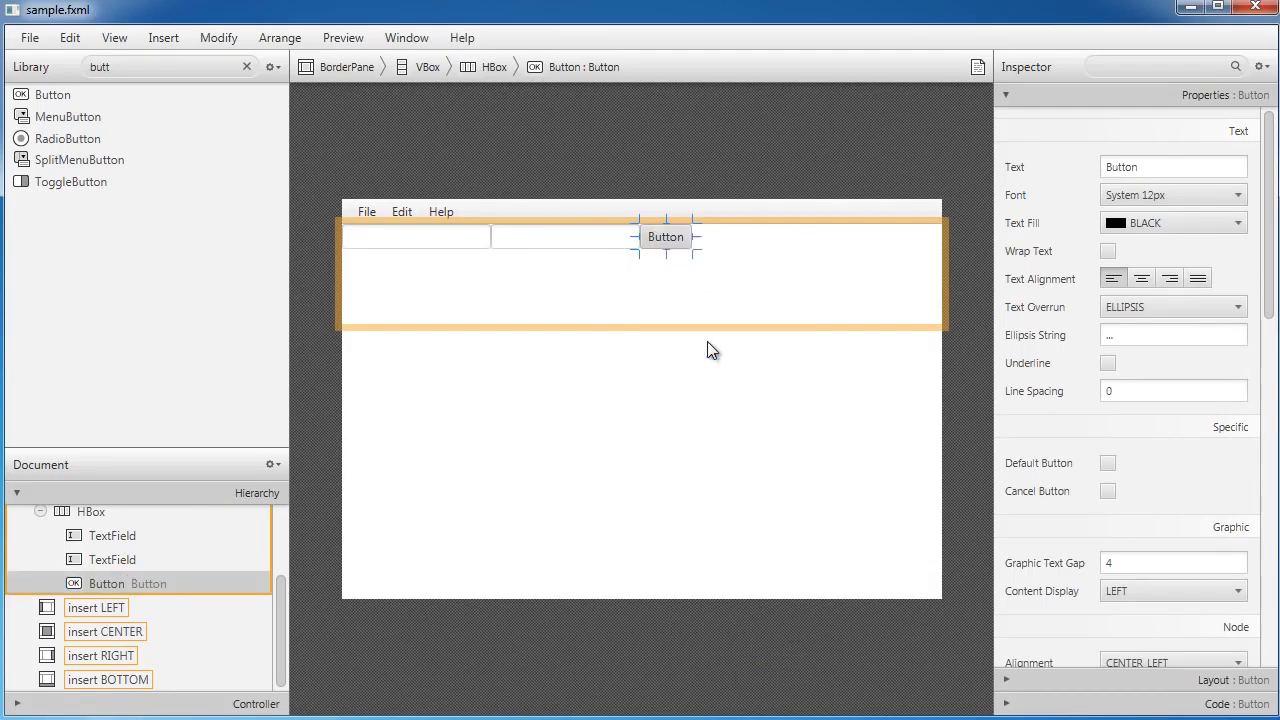
{"action": "left_click", "coordinate": [118, 378]}
{"action": "left_click_drag", "start_coordinate": [136, 444], "coordinate": [137, 349]}
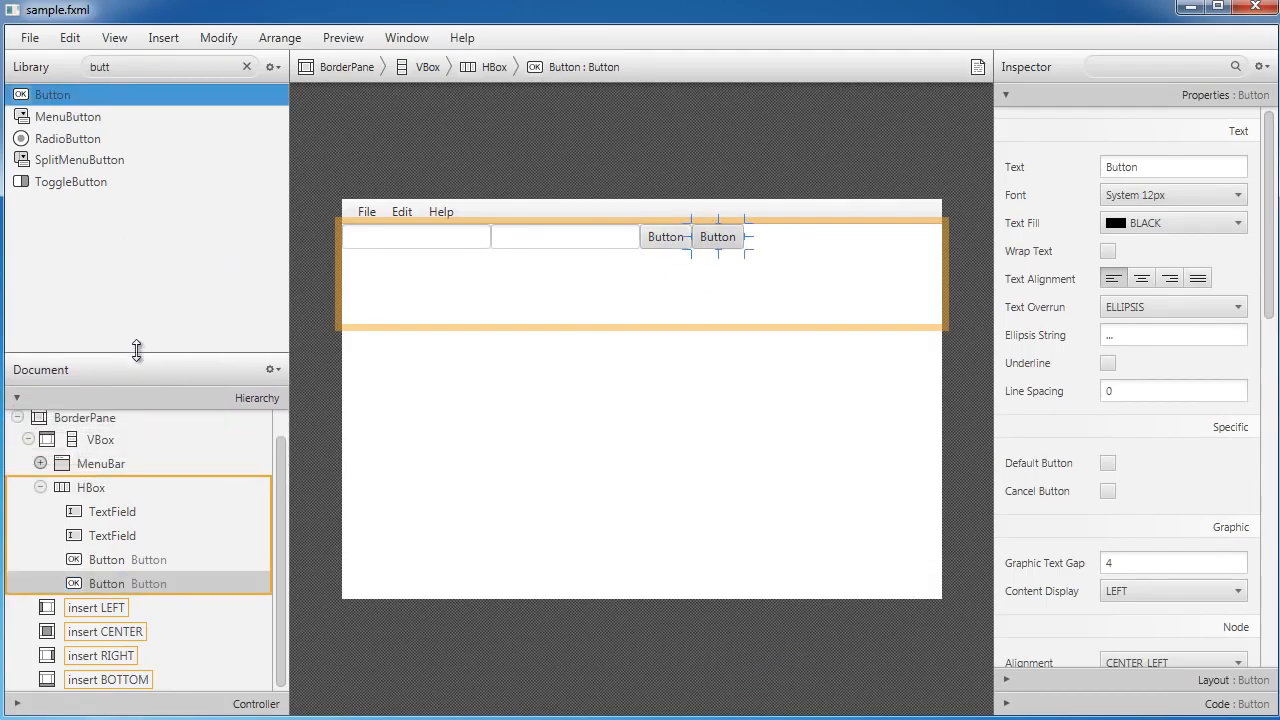
Step: Search the library for "tree" and insert a TreeView into the LEFT slot of the BorderPane
{"action": "left_click", "coordinate": [617, 406]}
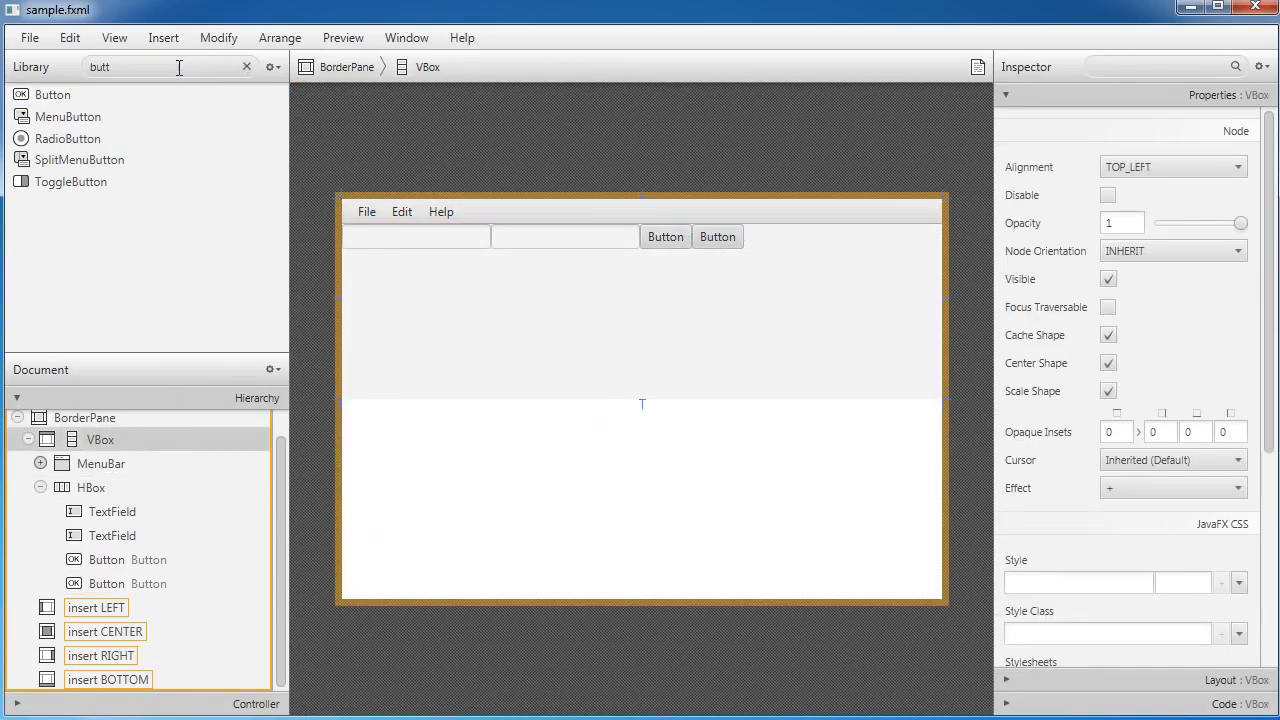
{"action": "left_click", "coordinate": [246, 66]}
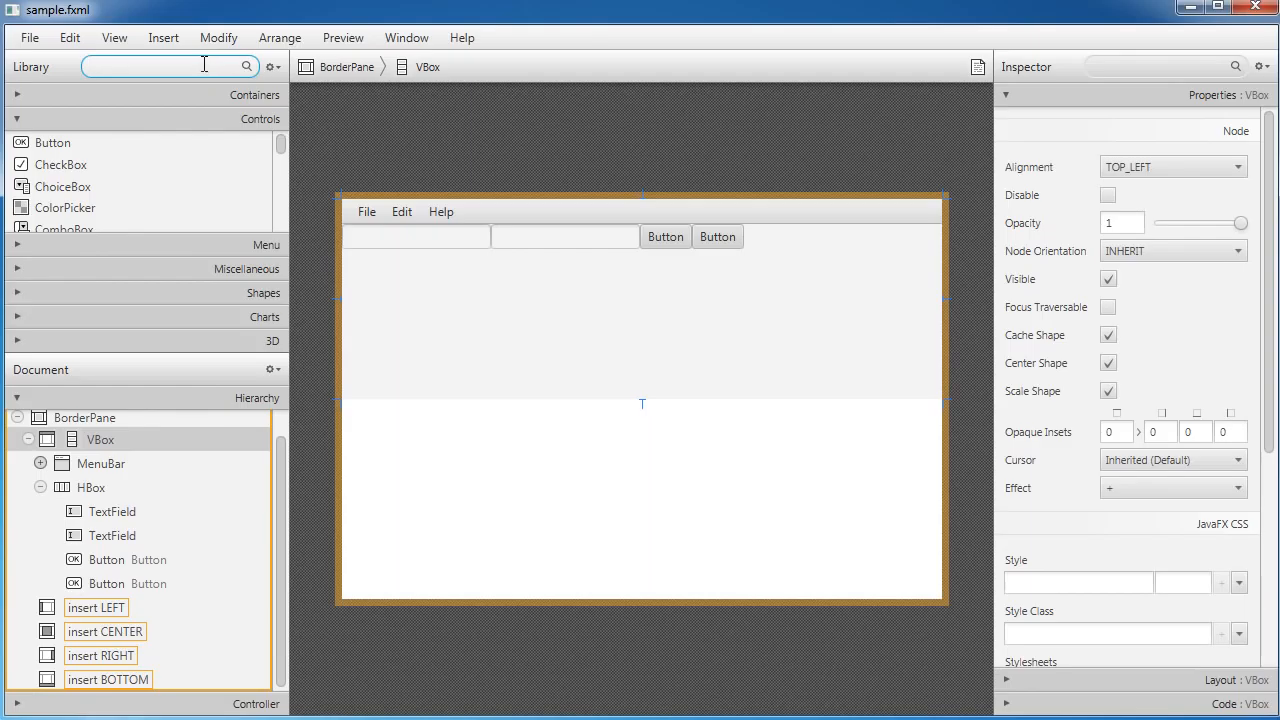
{"action": "type", "text": "tree"}
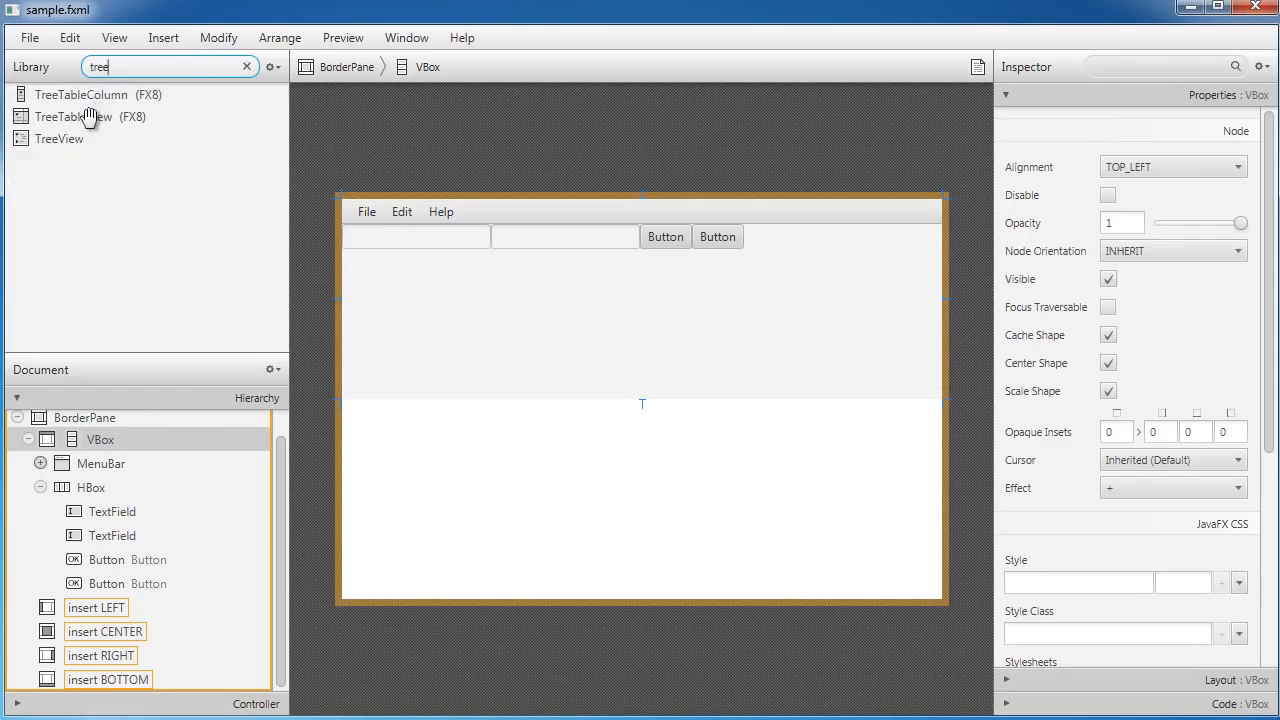
{"action": "left_click", "coordinate": [57, 140]}
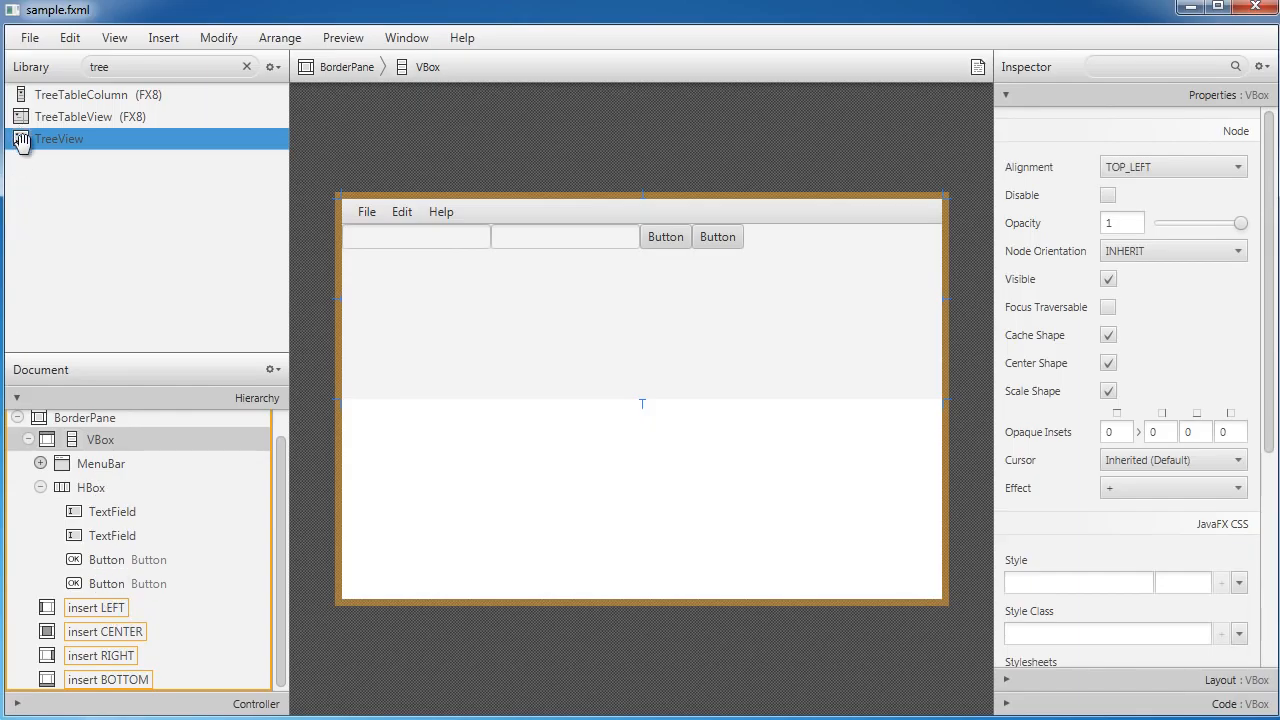
{"action": "left_click_drag", "start_coordinate": [20, 138], "coordinate": [103, 608]}
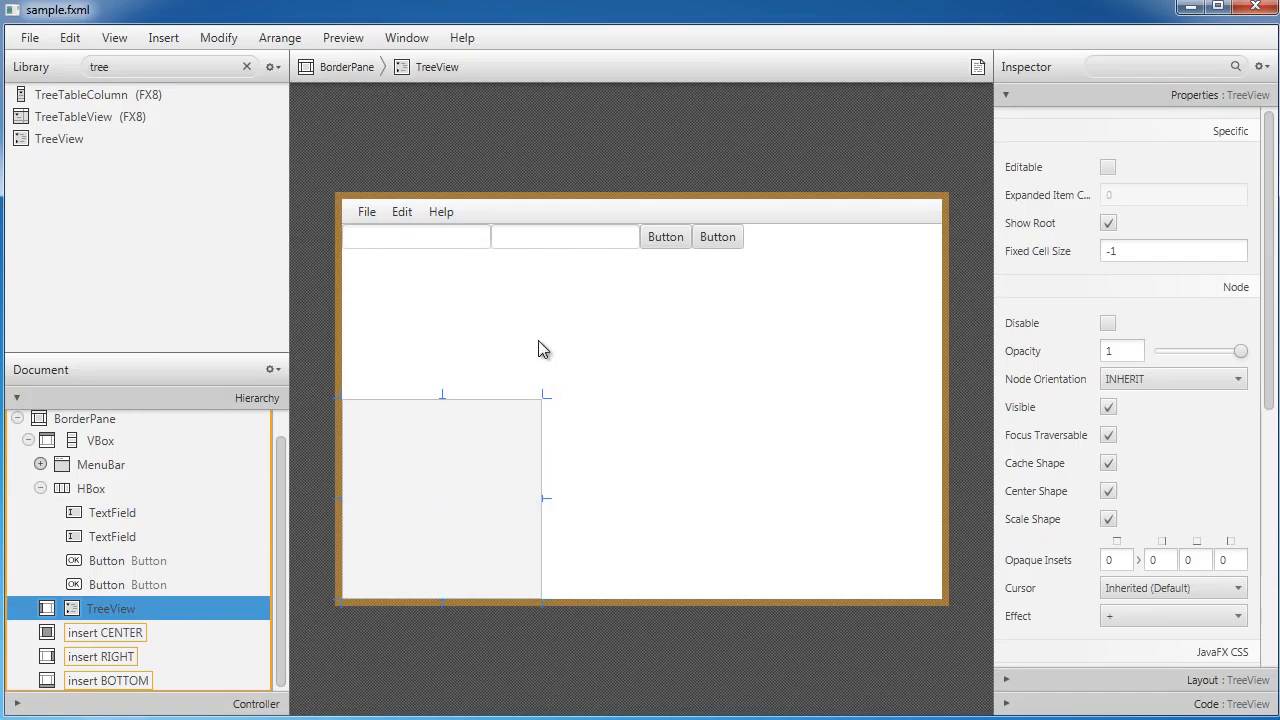
Step: Select the BorderPane and turn on the display of sample data in the design preview
{"action": "left_click", "coordinate": [587, 540]}
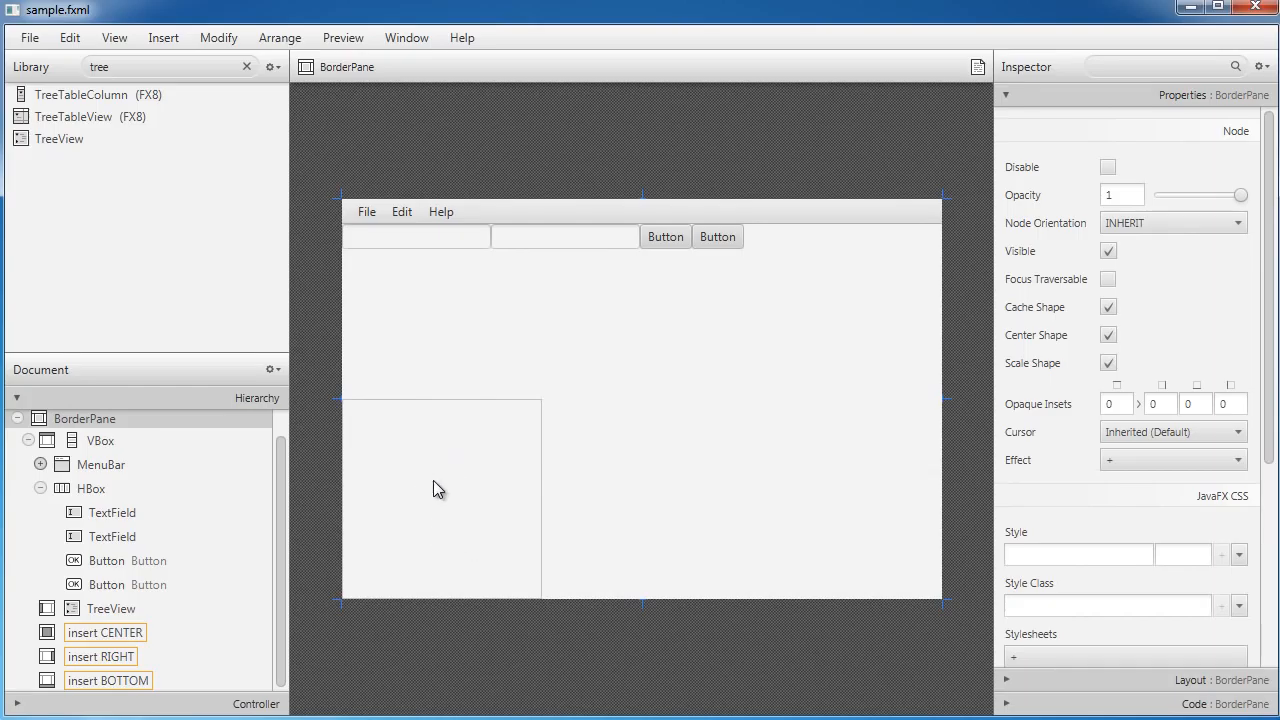
{"action": "left_click", "coordinate": [115, 38]}
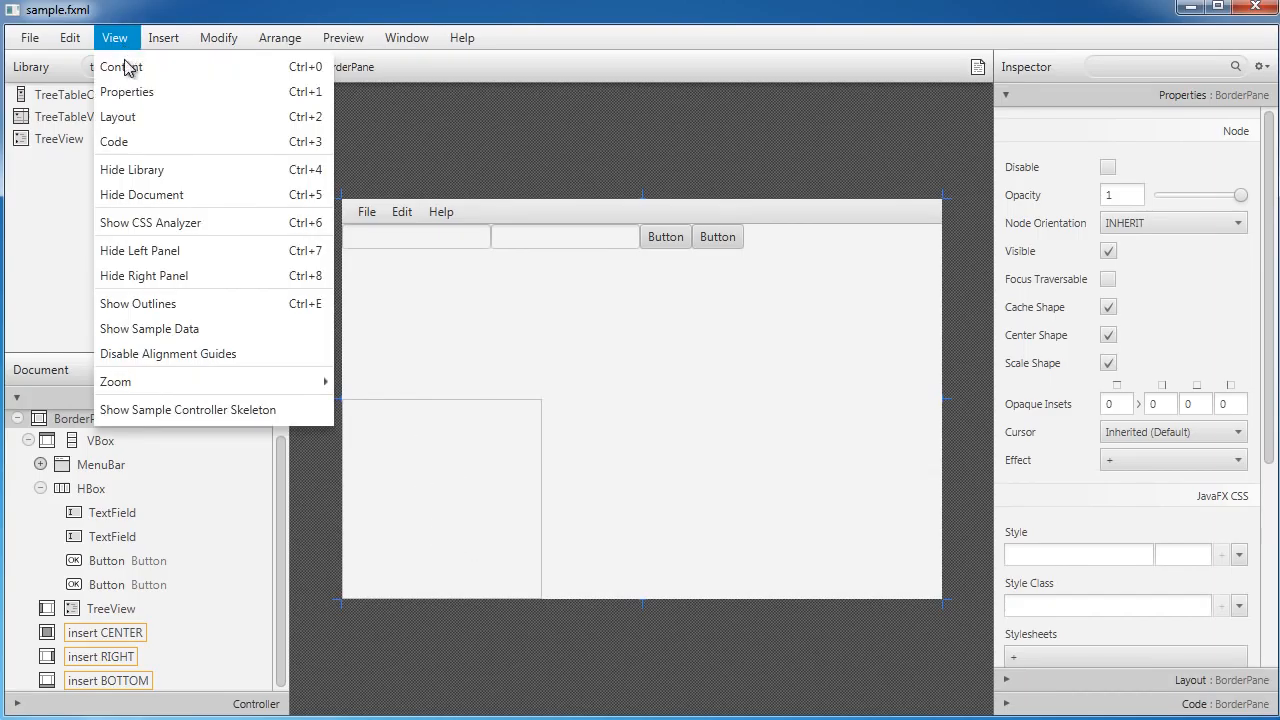
{"action": "left_click", "coordinate": [155, 336]}
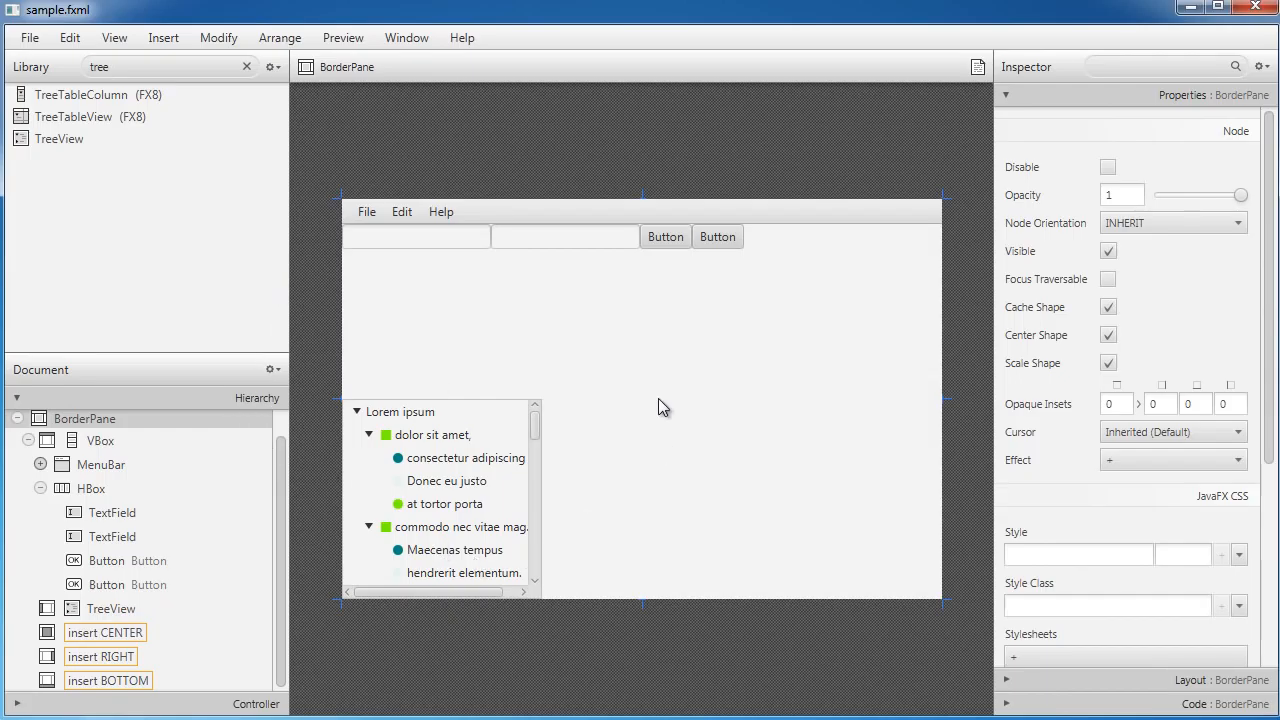
Step: Collapse the VBox, search the library for "text", and insert a TextArea into the CENTER slot of the BorderPane
{"action": "left_click", "coordinate": [28, 440]}
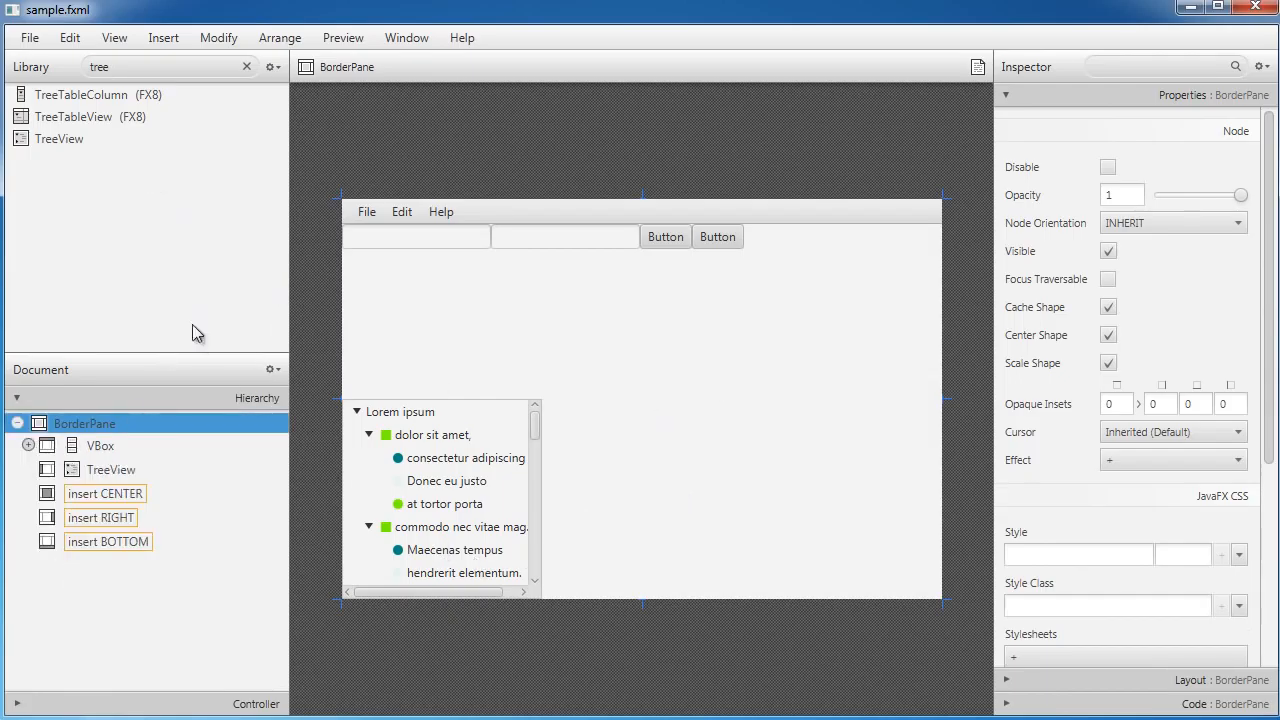
{"action": "double_click", "coordinate": [137, 66]}
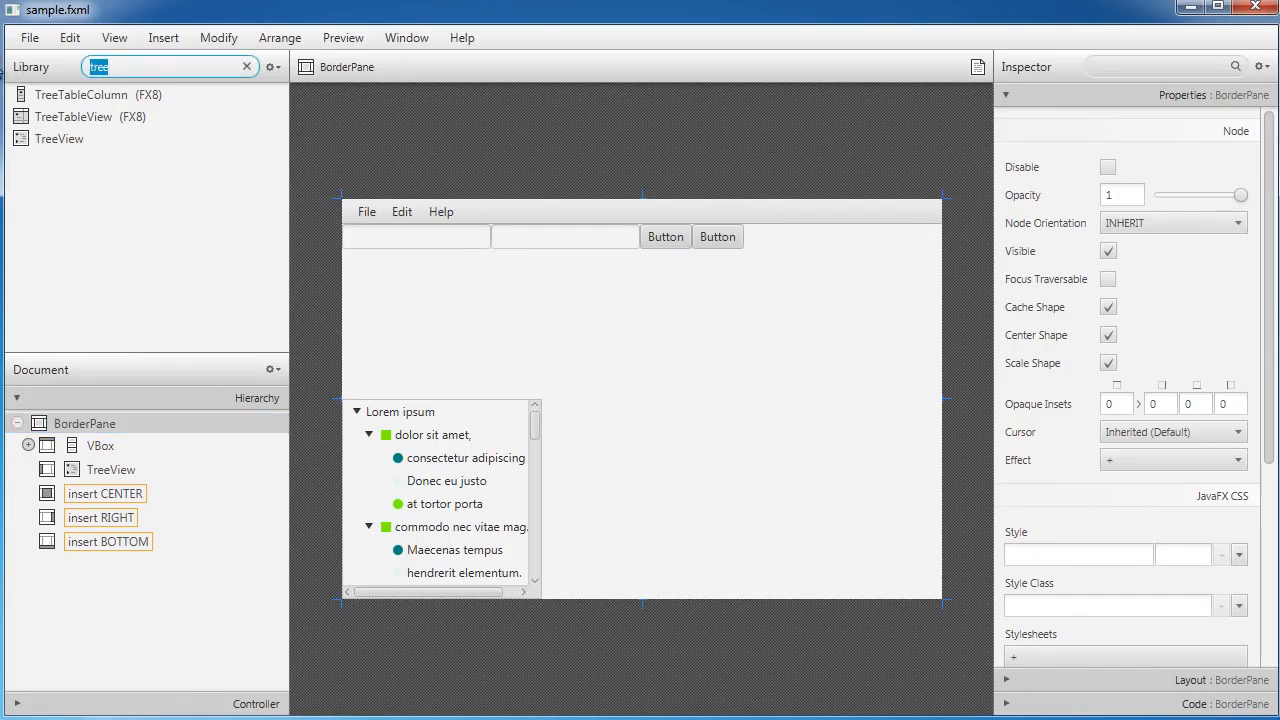
{"action": "type", "text": "text"}
{"action": "left_click", "coordinate": [38, 140]}
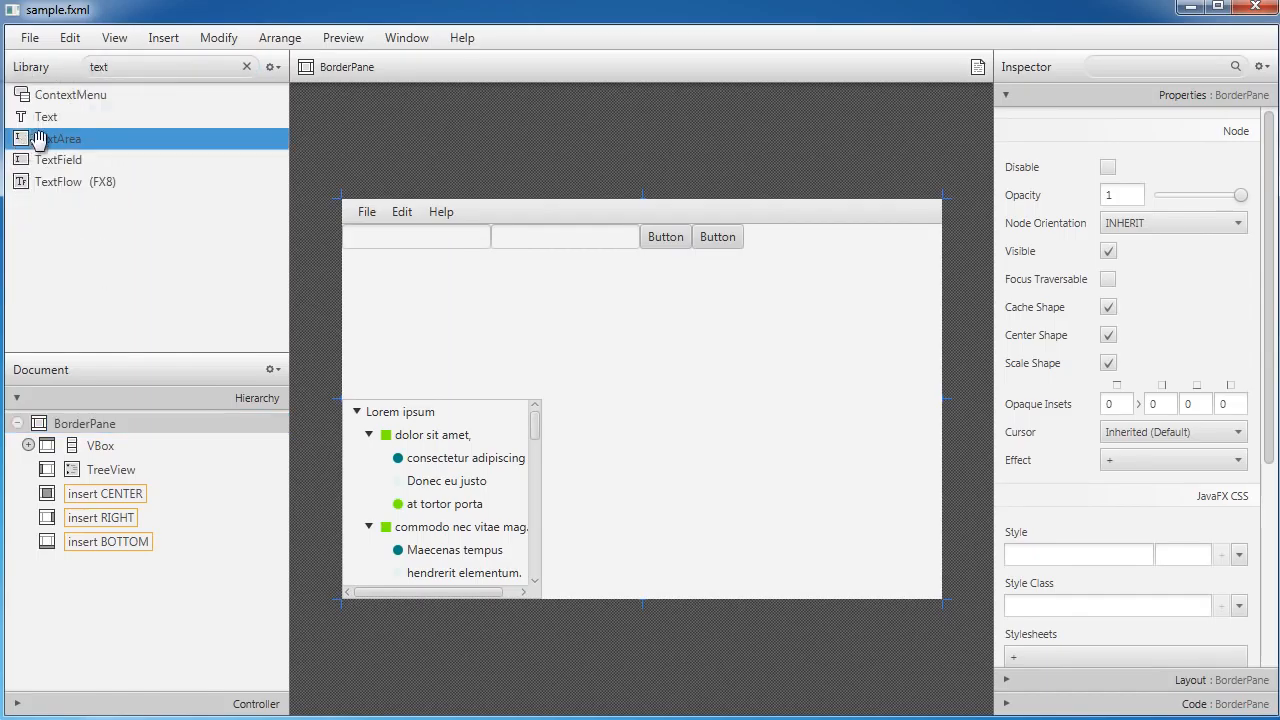
{"action": "left_click_drag", "start_coordinate": [38, 140], "coordinate": [93, 497]}
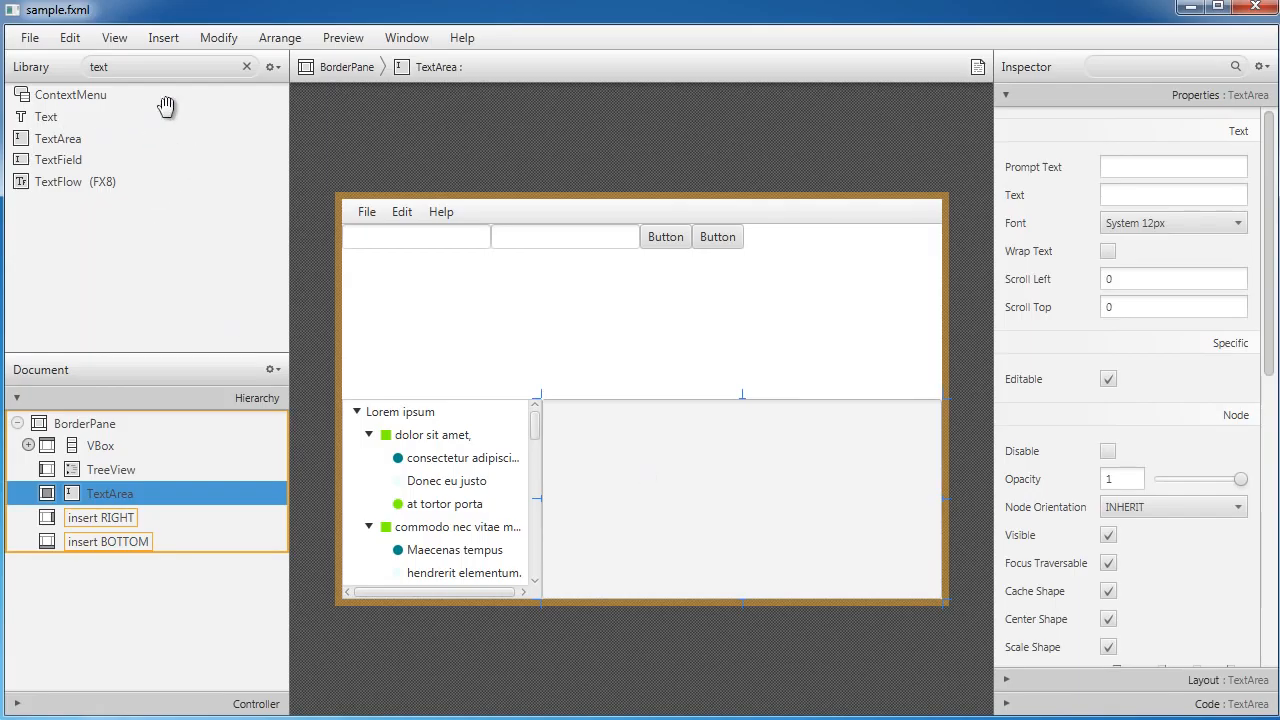
Step: Search the library for "hb" and insert an HBox into the BOTTOM slot of the BorderPane
{"action": "double_click", "coordinate": [92, 67]}
{"action": "type", "text": "hb"}
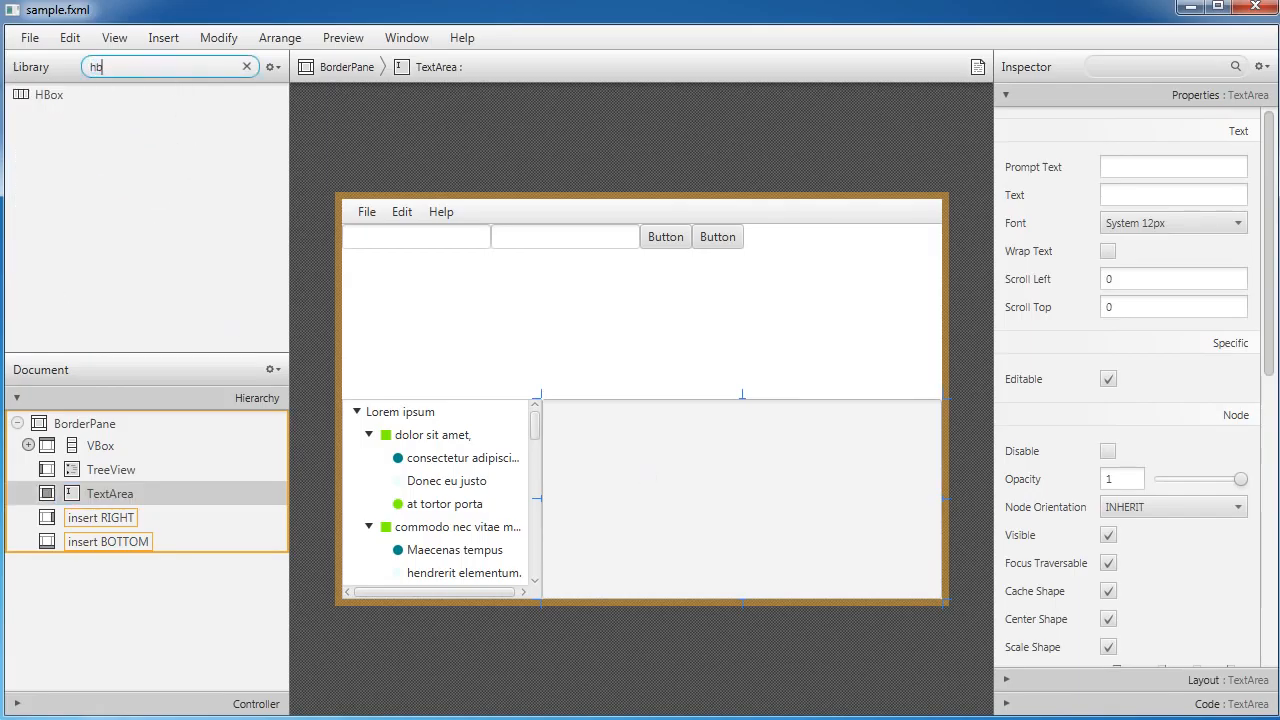
{"action": "left_click_drag", "start_coordinate": [24, 95], "coordinate": [47, 332]}
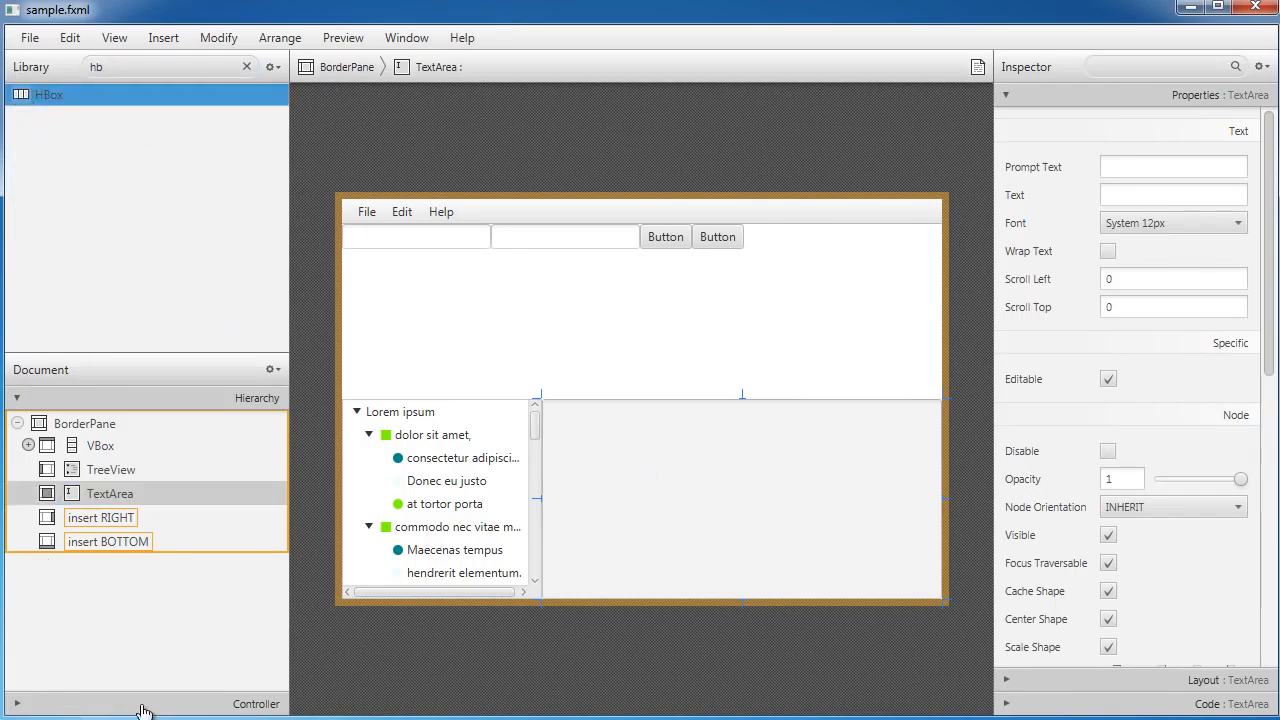
{"action": "left_click", "coordinate": [285, 719]}
{"action": "left_click", "coordinate": [299, 641]}
{"action": "left_click_drag", "start_coordinate": [42, 103], "coordinate": [102, 543]}
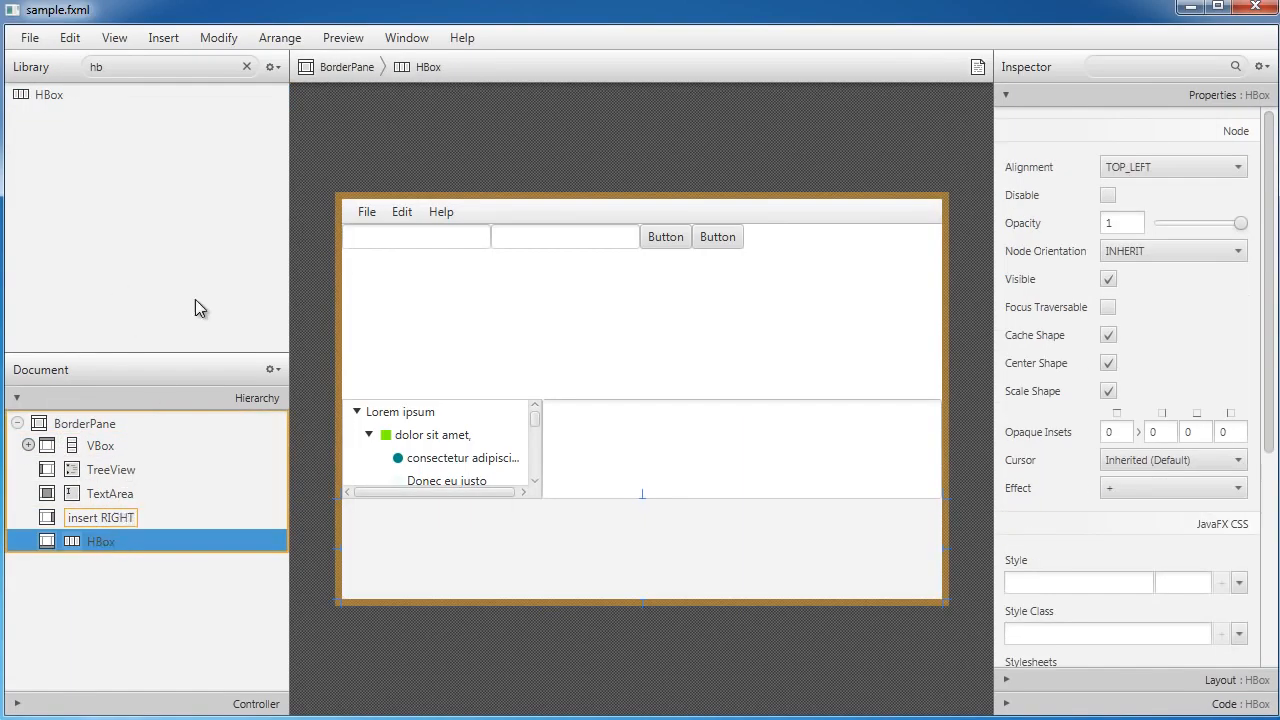
Step: Search the library for "labe" and add a Label inside the HBox in the BorderPane's BOTTOM slot
{"action": "left_click_drag", "start_coordinate": [154, 73], "coordinate": [57, 72]}
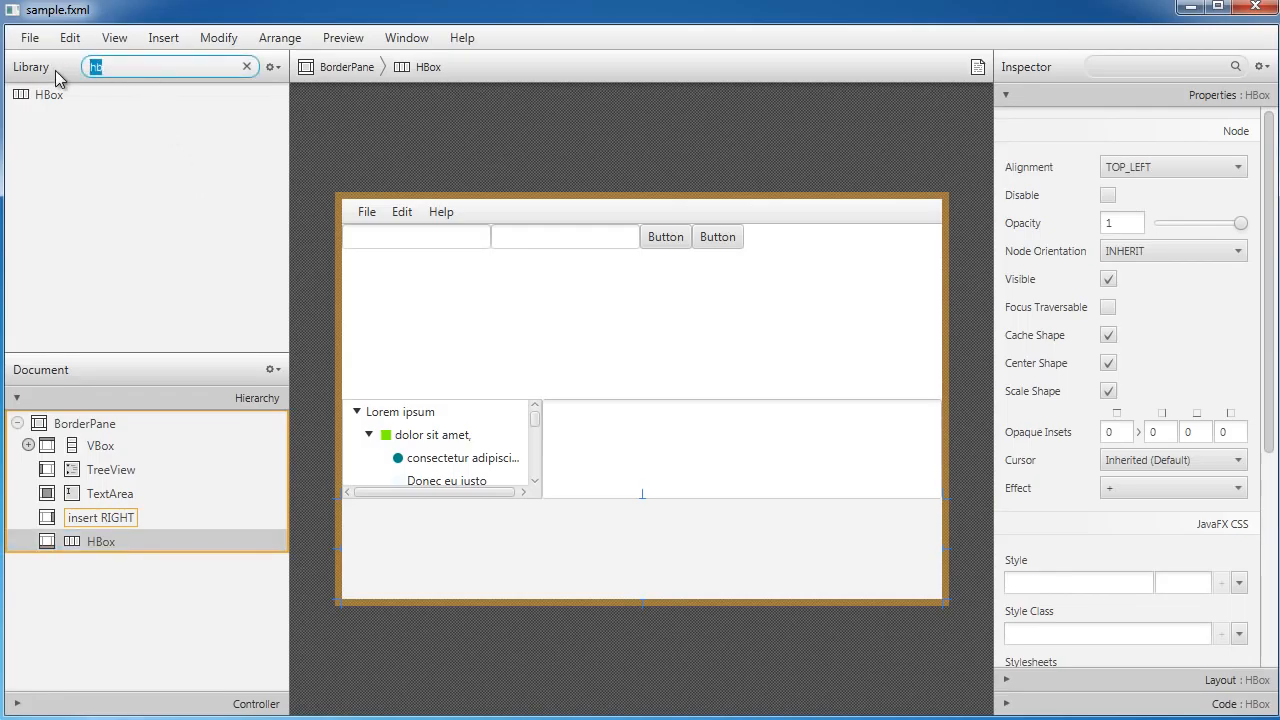
{"action": "type", "text": "labe"}
{"action": "left_click_drag", "start_coordinate": [30, 95], "coordinate": [100, 546]}
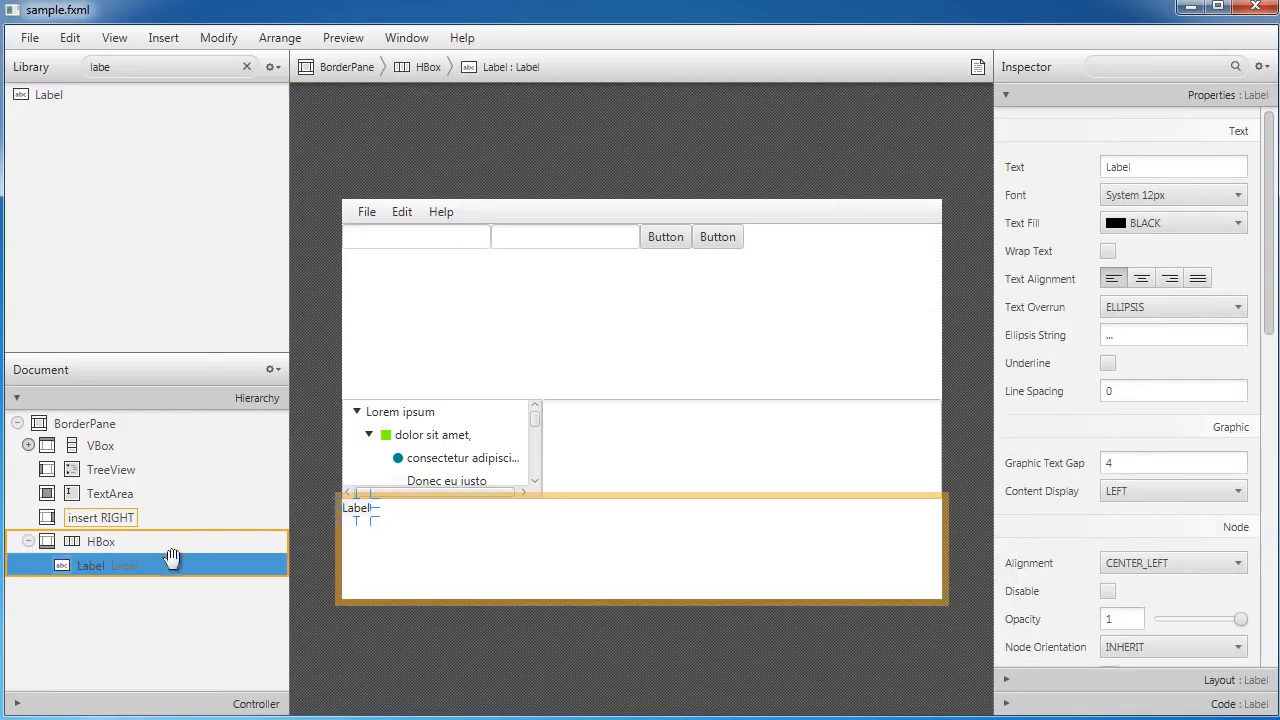
Step: Change the text of the first button in the HBox beside the text fields to "Log In"
{"action": "left_click", "coordinate": [610, 541]}
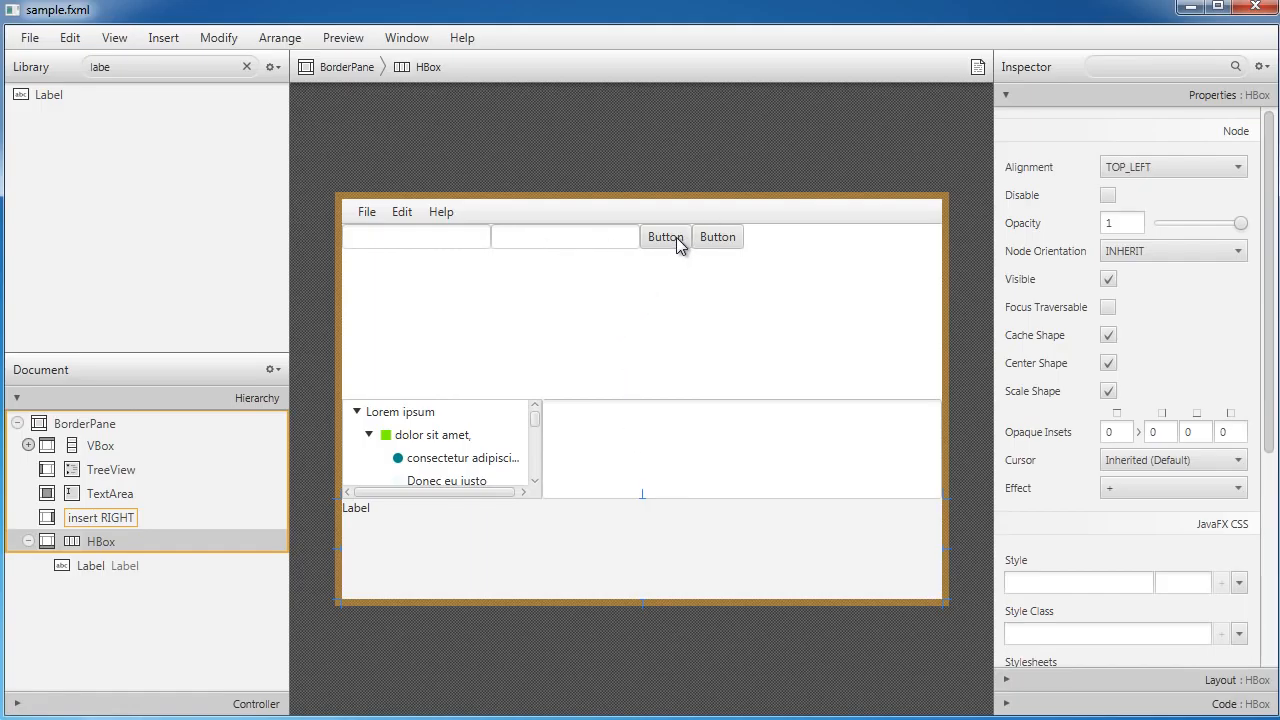
{"action": "left_click", "coordinate": [662, 270]}
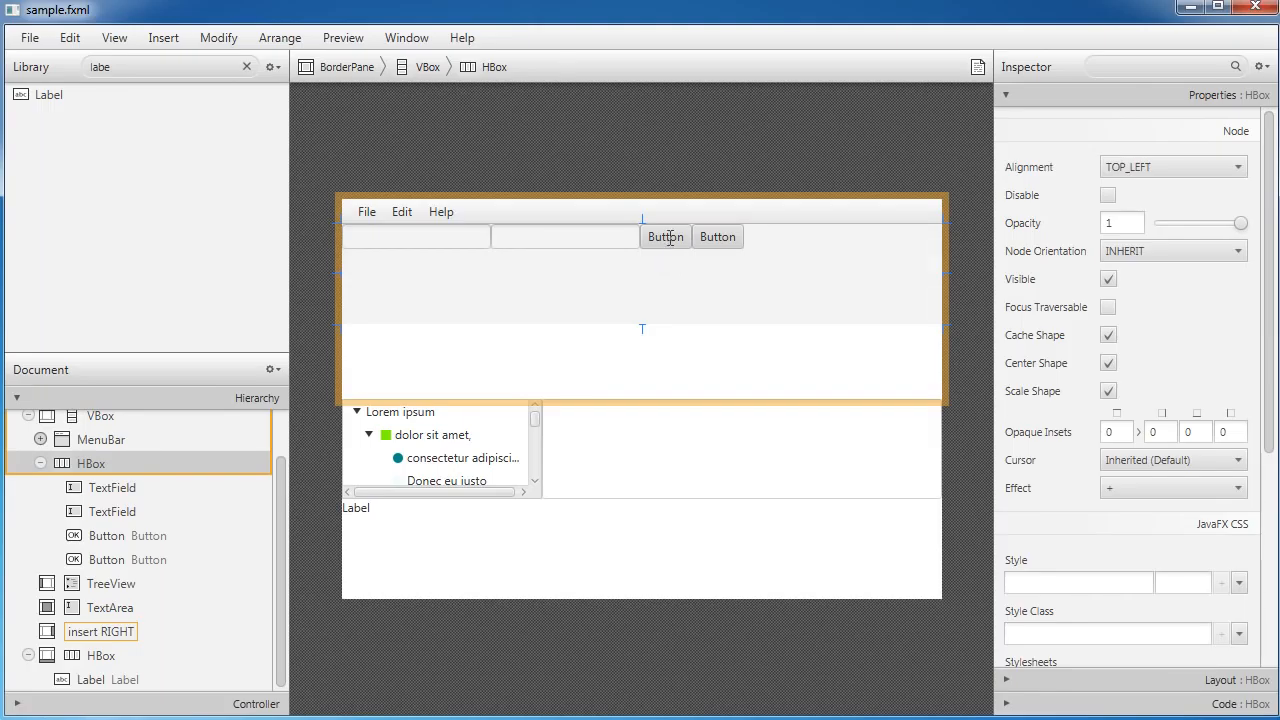
{"action": "double_click", "coordinate": [668, 237]}
{"action": "key", "text": "BackSpace"}
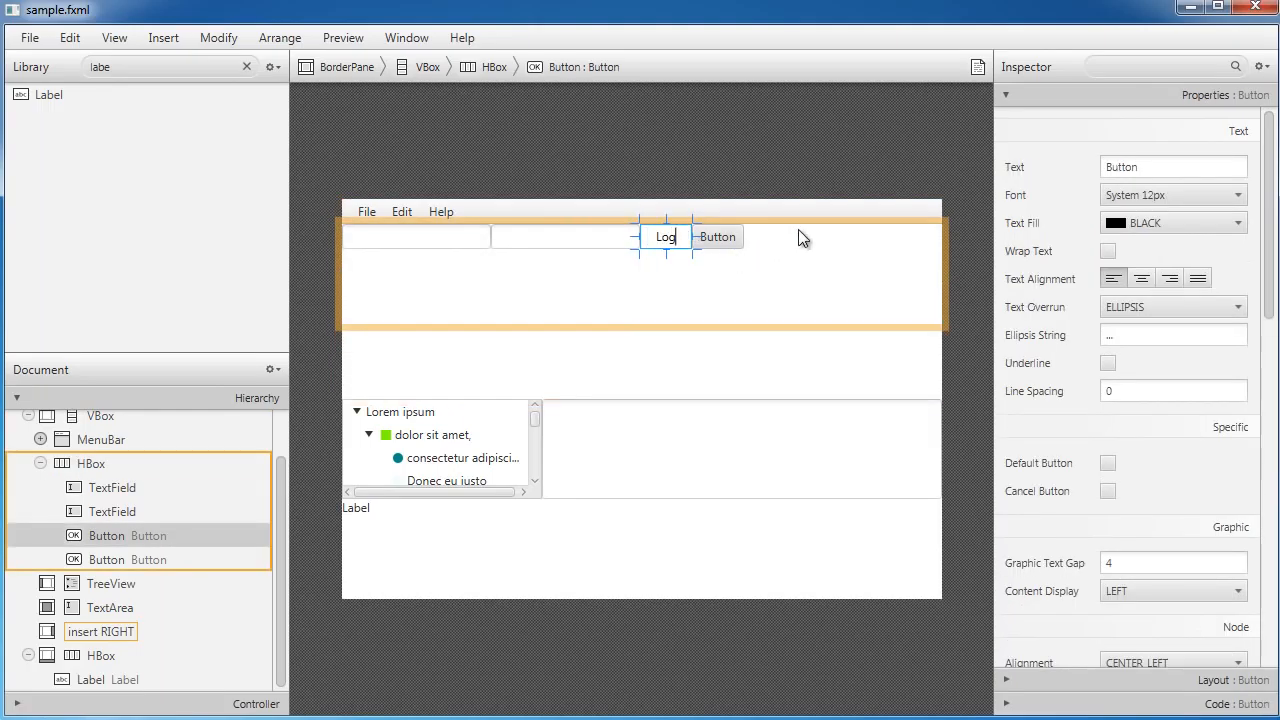
{"action": "type", "text": "Log In"}
{"action": "key", "text": "Return"}
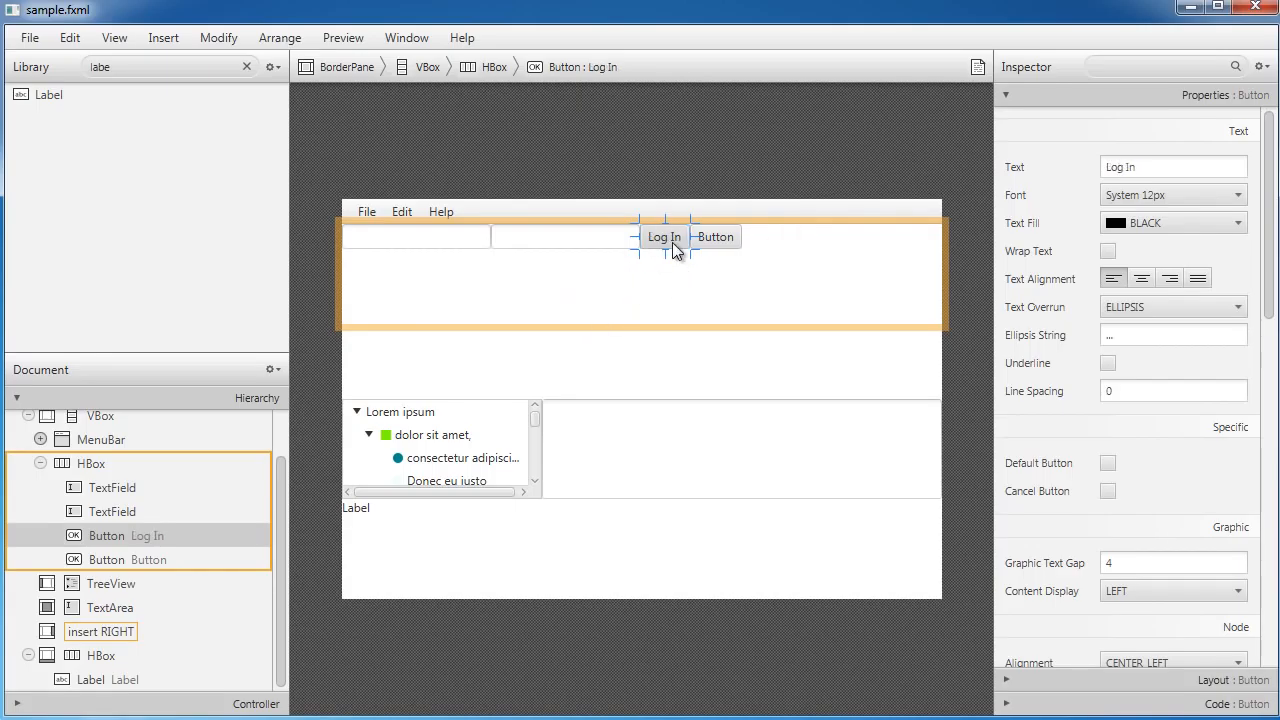
Step: Select the second button in the input row and open its Text property for editing
{"action": "left_click", "coordinate": [724, 244]}
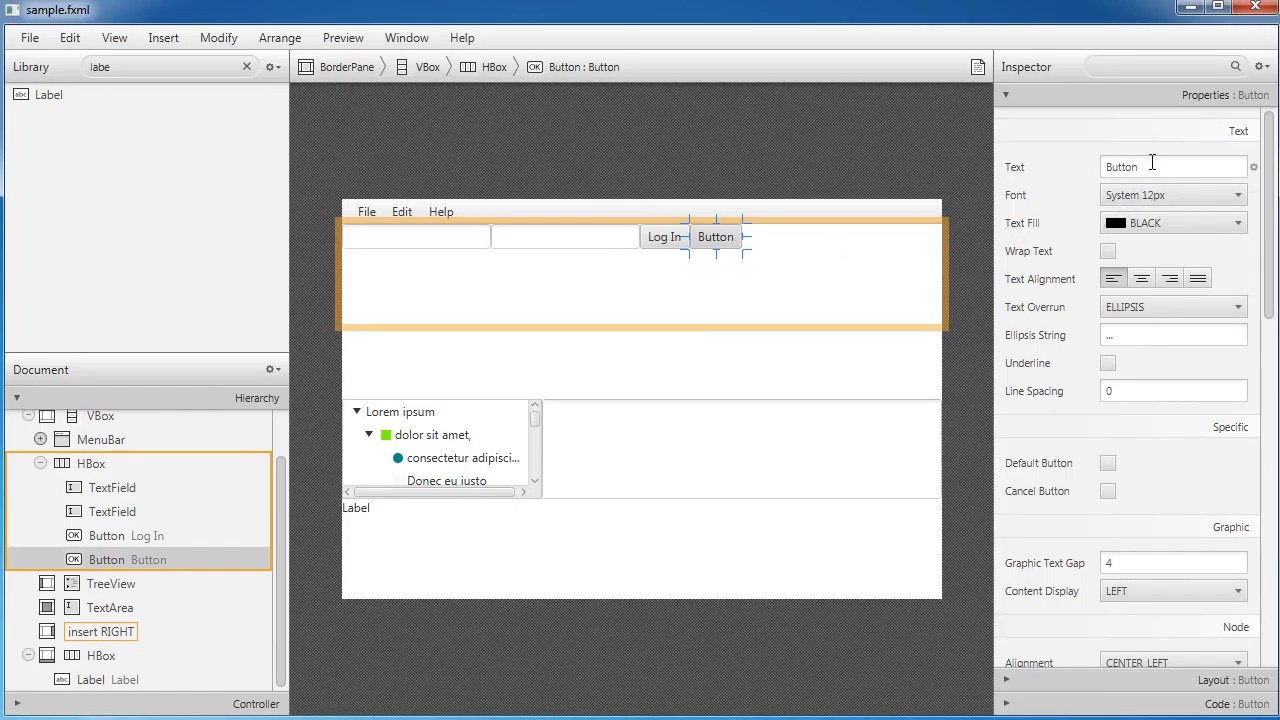
{"action": "left_click_drag", "start_coordinate": [1156, 170], "coordinate": [1069, 162]}
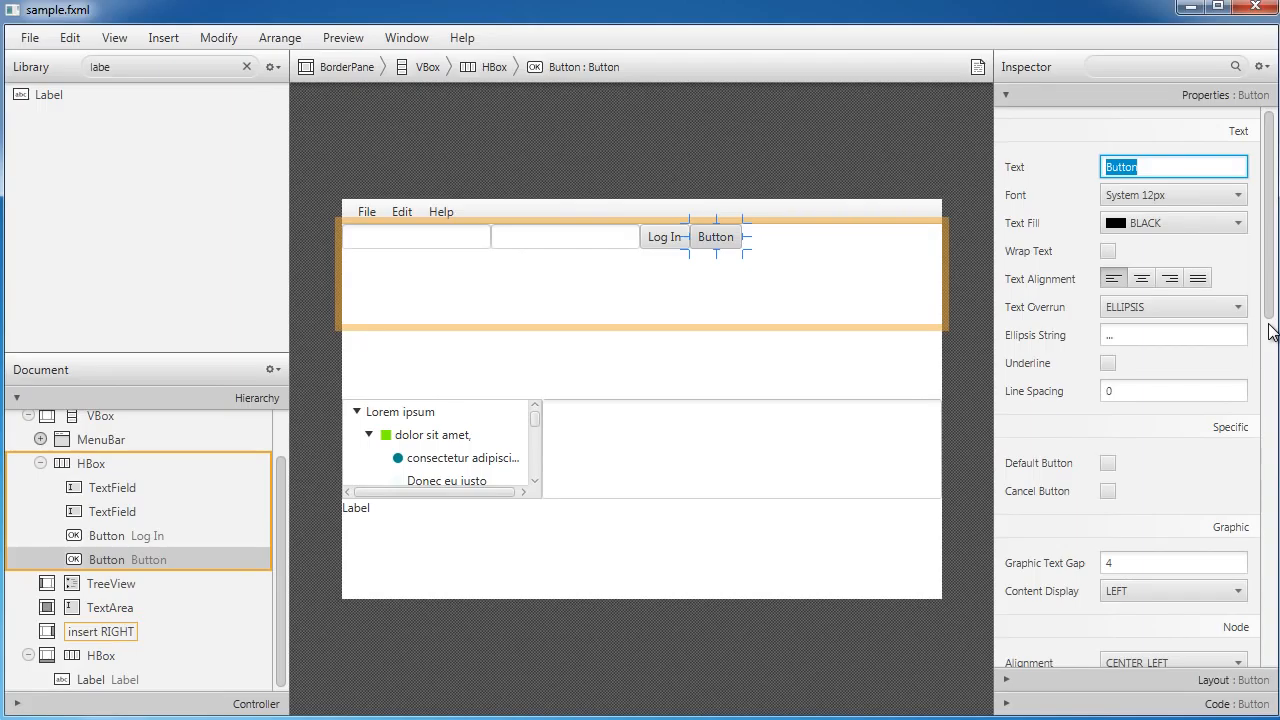
{"action": "type", "text": "Settings"}
{"action": "key", "text": "Return"}
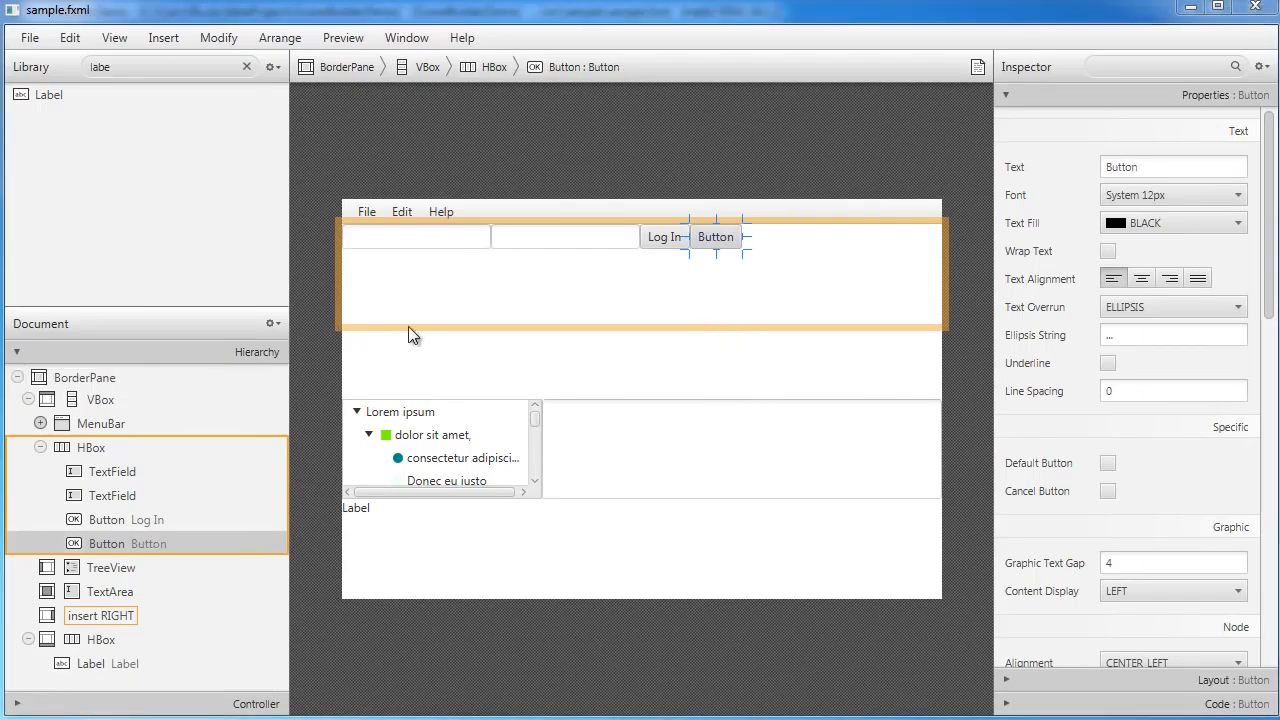
Step: Enlarge the document hierarchy area and clear the library search
{"action": "left_click_drag", "start_coordinate": [163, 307], "coordinate": [152, 202]}
{"action": "left_click", "coordinate": [244, 67]}
{"action": "left_click", "coordinate": [244, 67]}
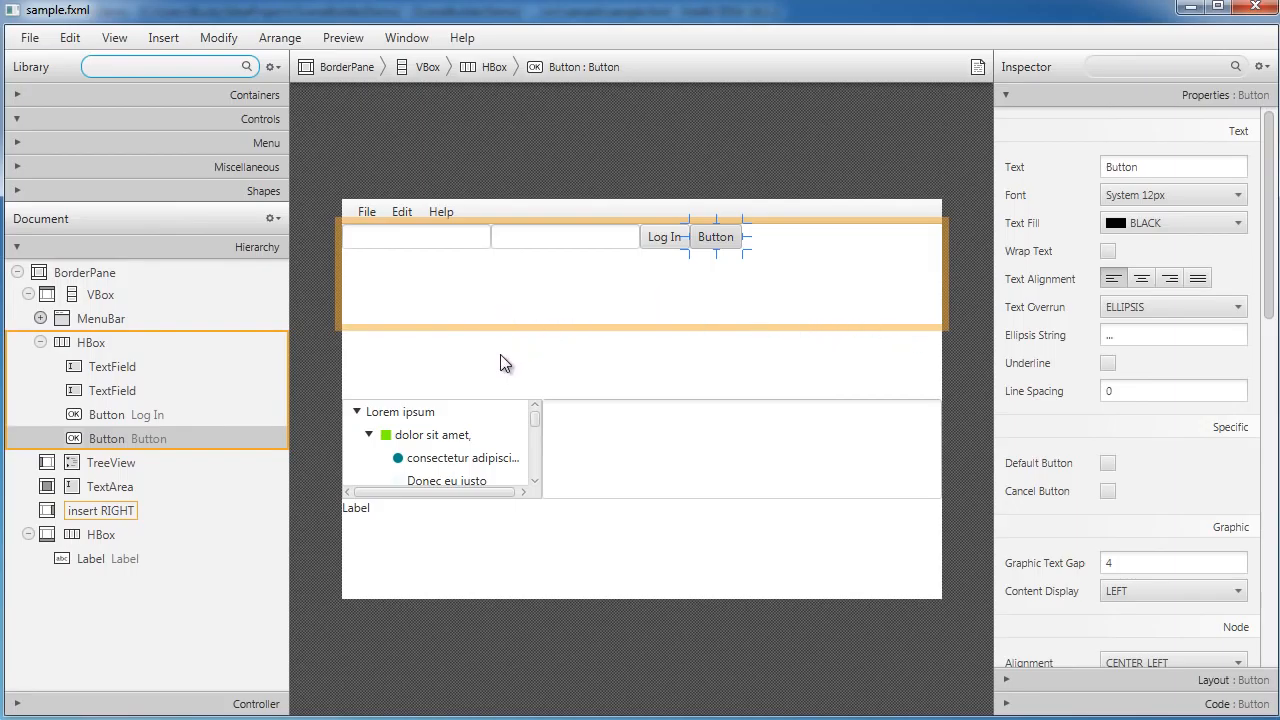
{"action": "left_click", "coordinate": [447, 350]}
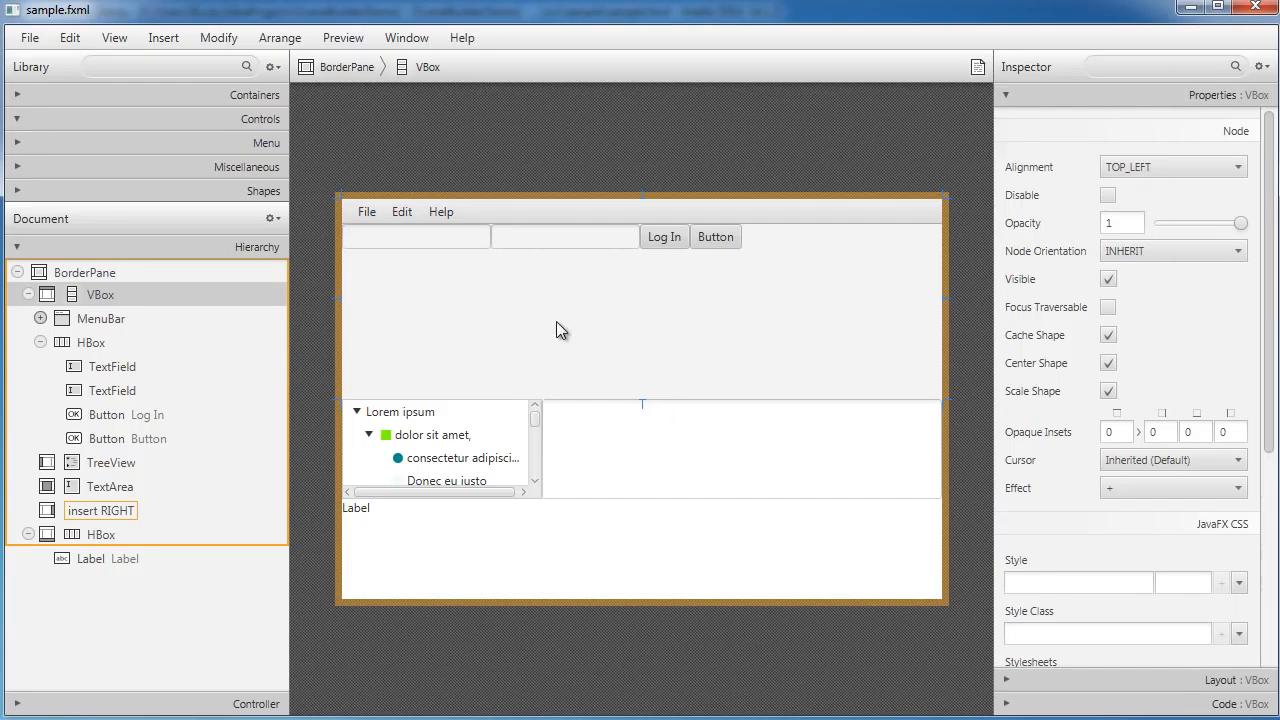
{"action": "left_click", "coordinate": [593, 310]}
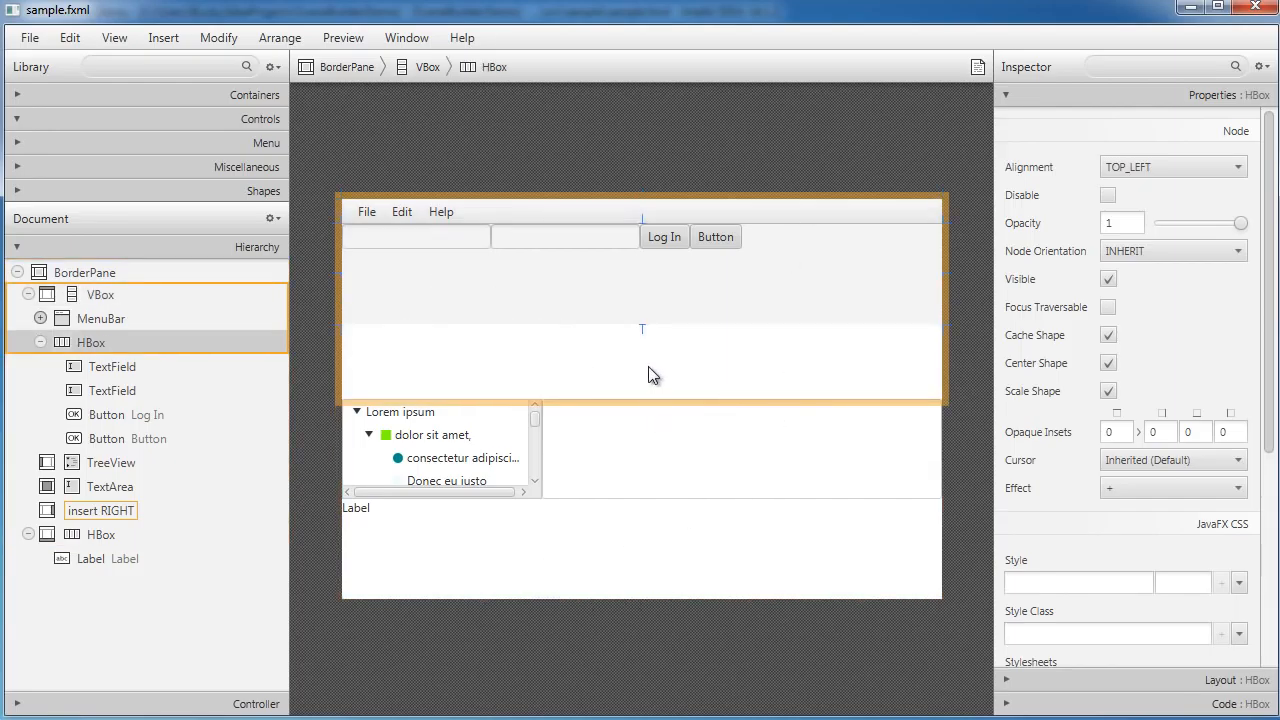
{"action": "left_click", "coordinate": [638, 455]}
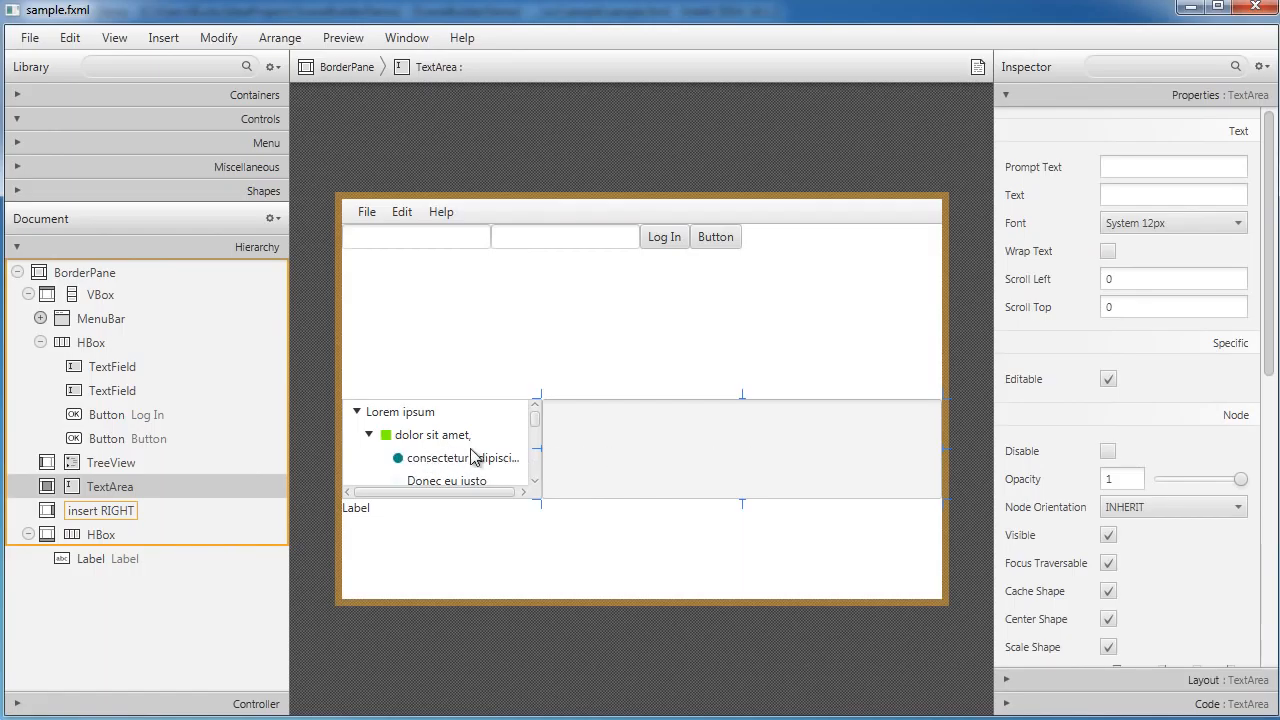
{"action": "left_click", "coordinate": [671, 303]}
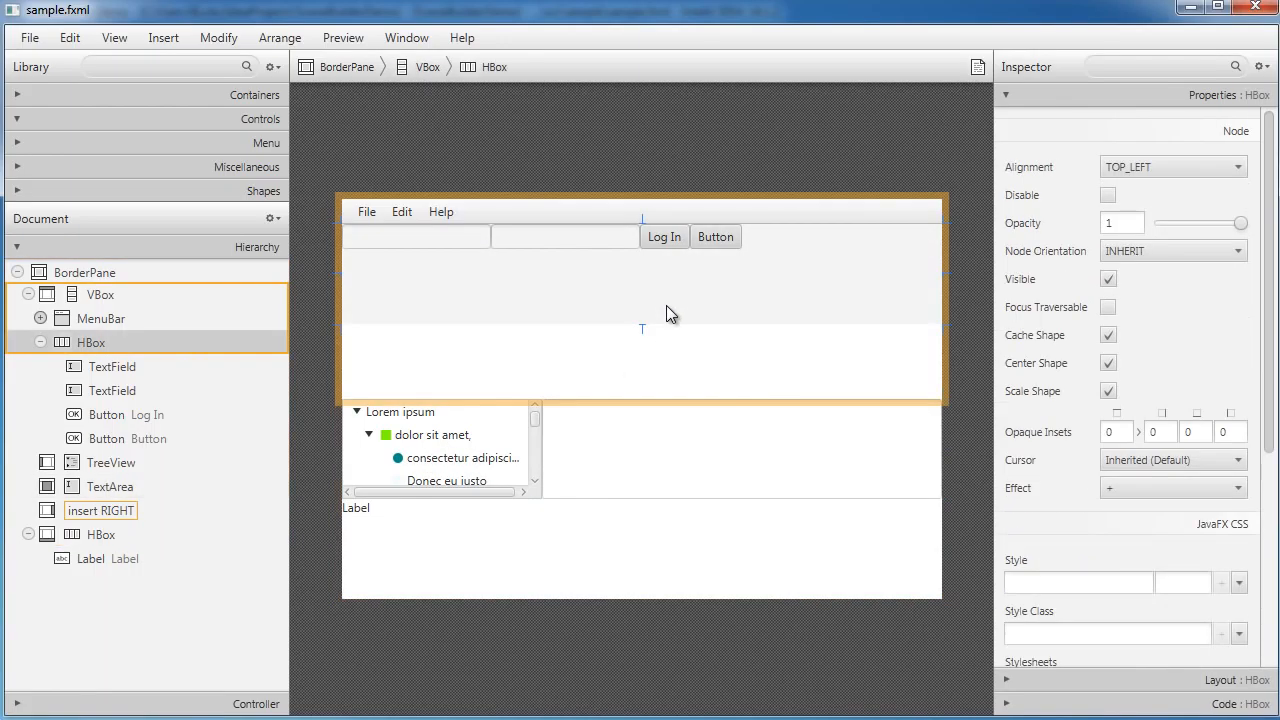
Step: Apply Use Computed Sizes to the VBox in the BorderPane's TOP slot
{"action": "left_click", "coordinate": [105, 296]}
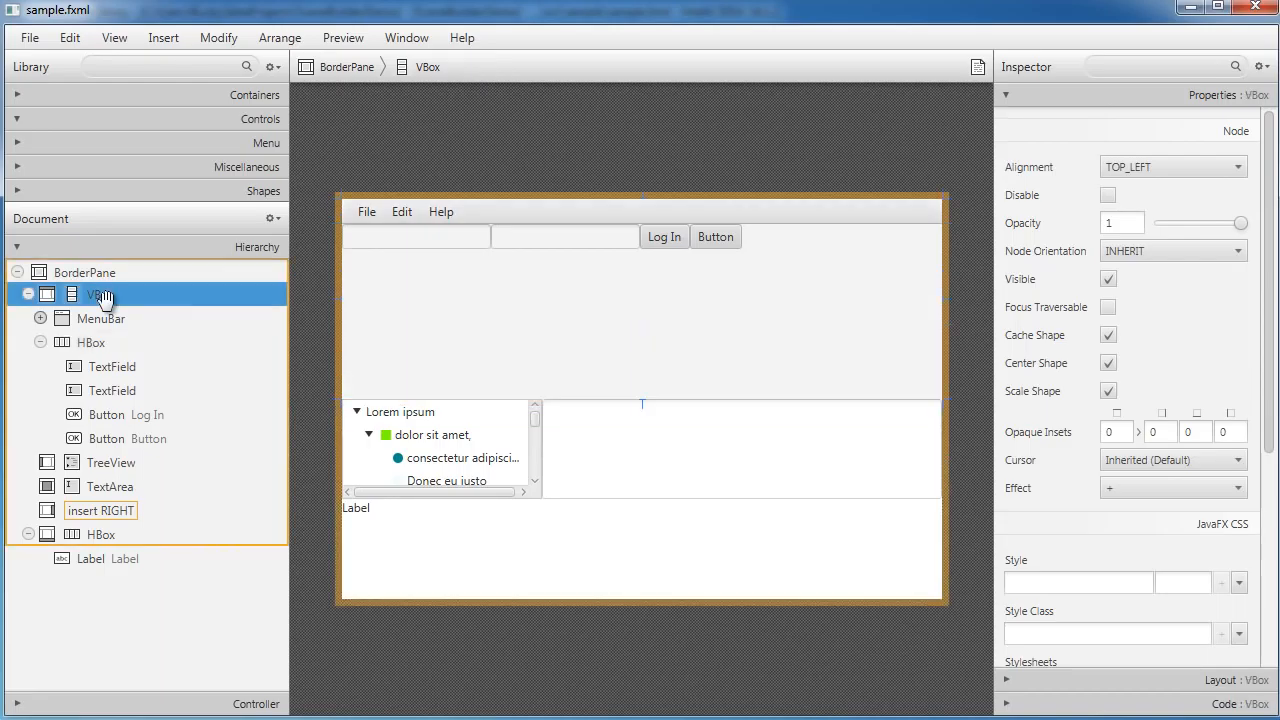
{"action": "left_click", "coordinate": [218, 37]}
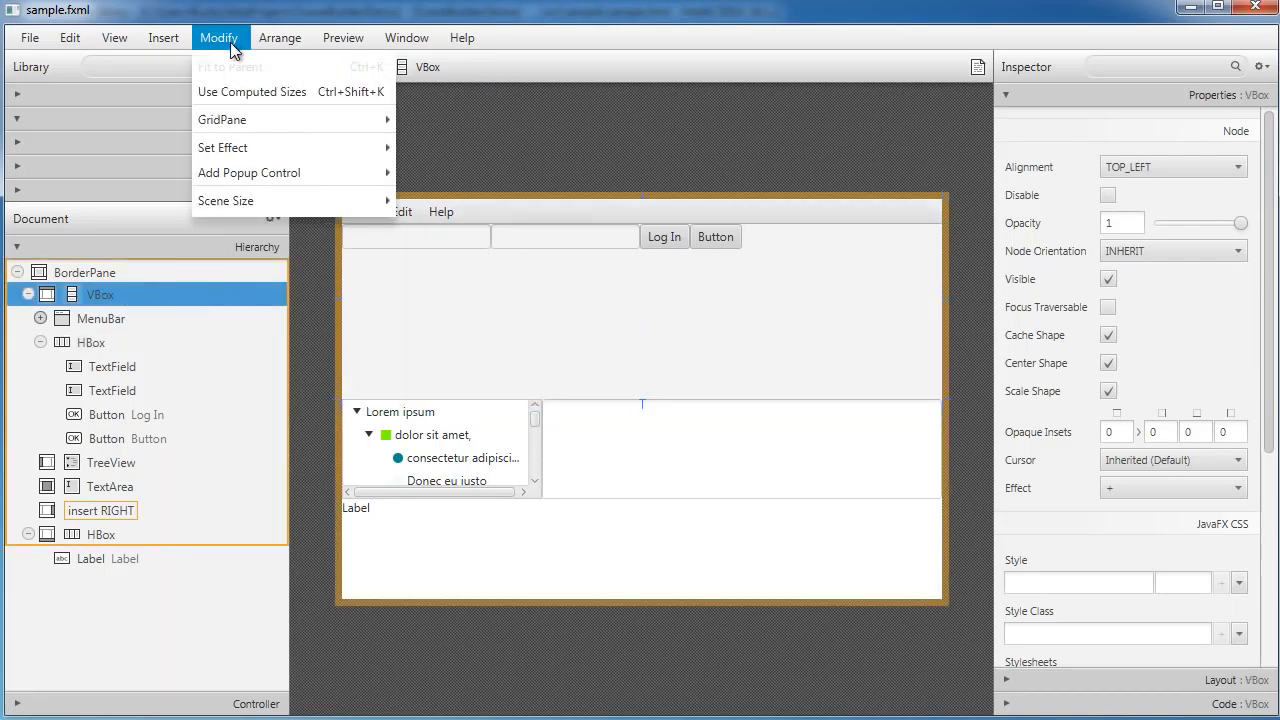
{"action": "left_click", "coordinate": [278, 92]}
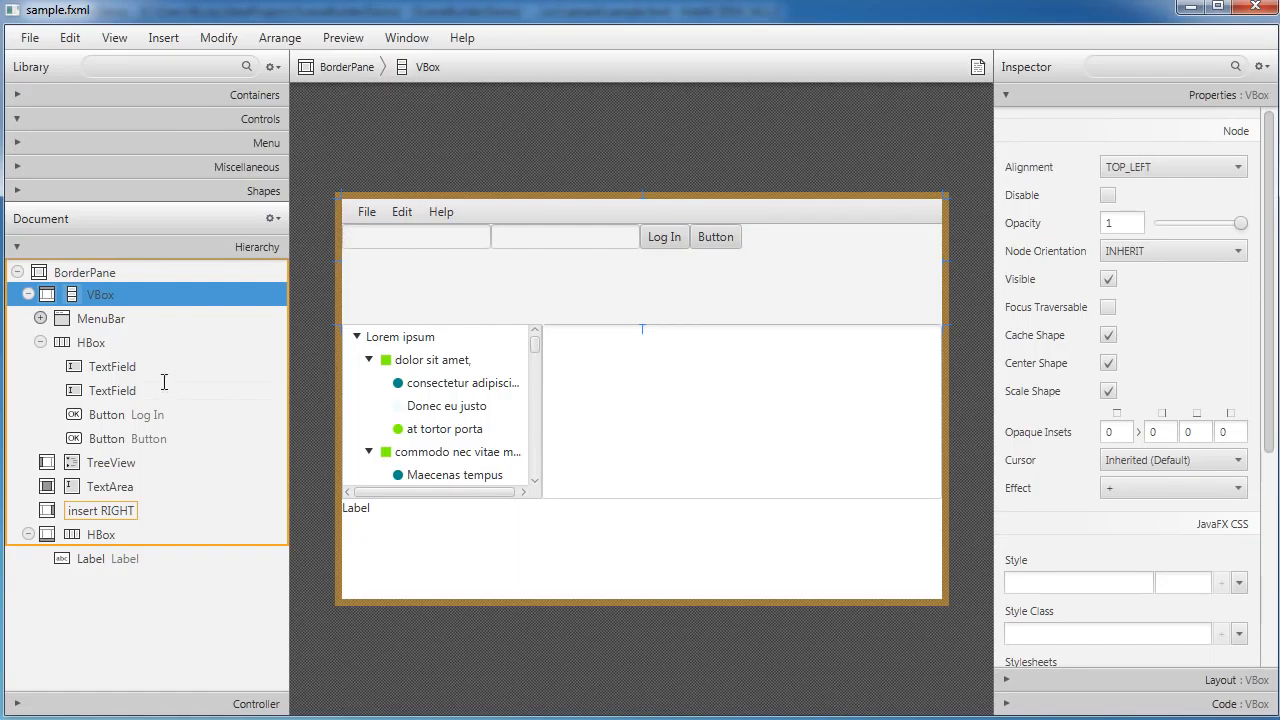
Step: Apply Use Computed Sizes to the HBox that holds the text fields and buttons inside the VBox
{"action": "left_click", "coordinate": [104, 320]}
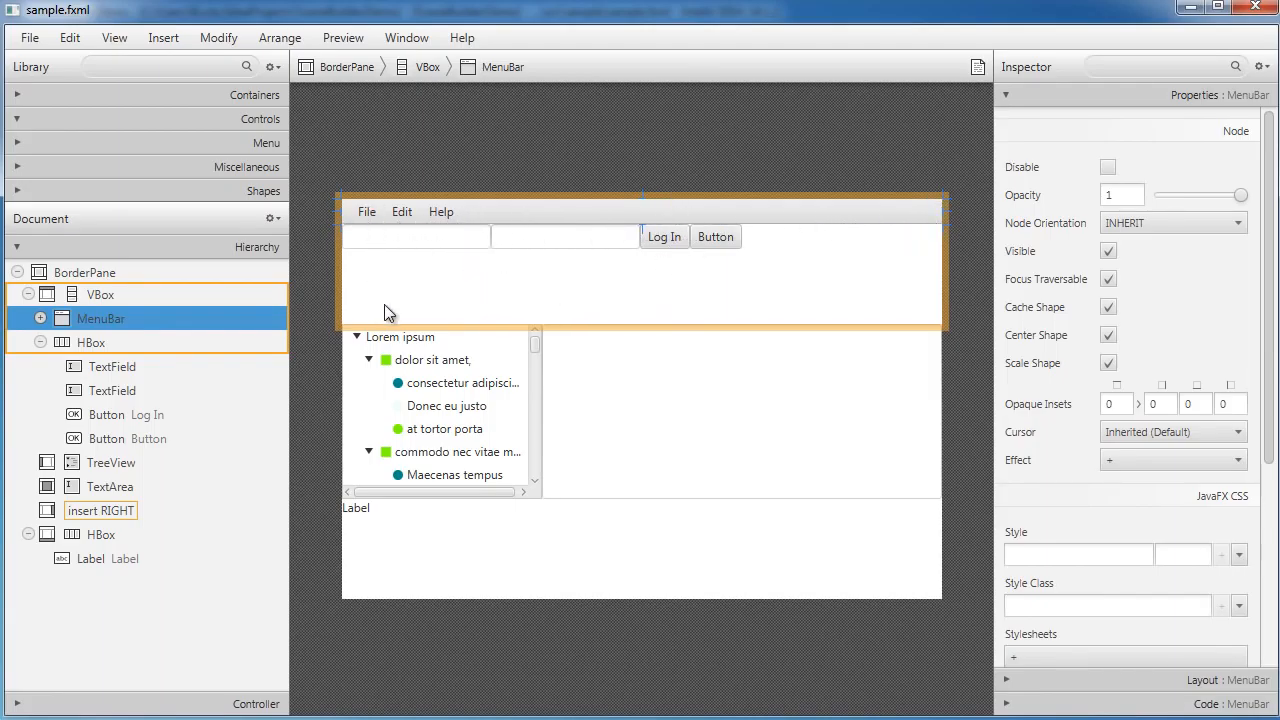
{"action": "left_click", "coordinate": [92, 342]}
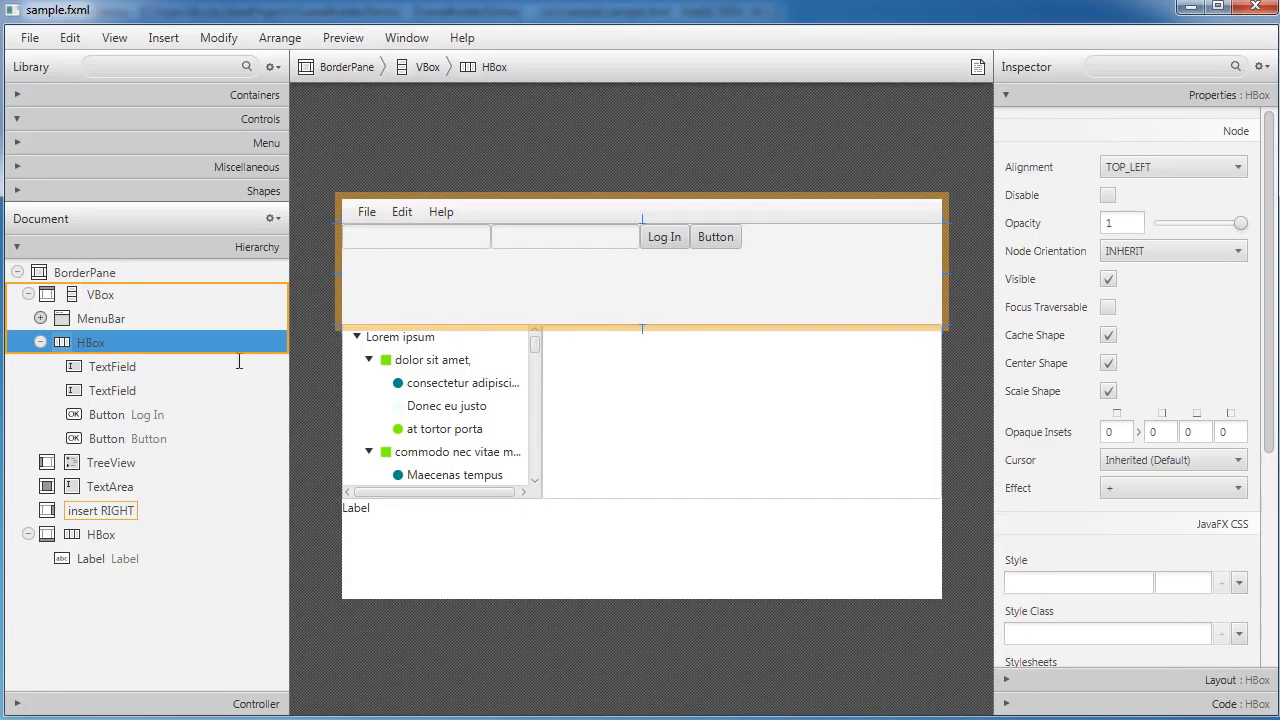
{"action": "left_click", "coordinate": [218, 37]}
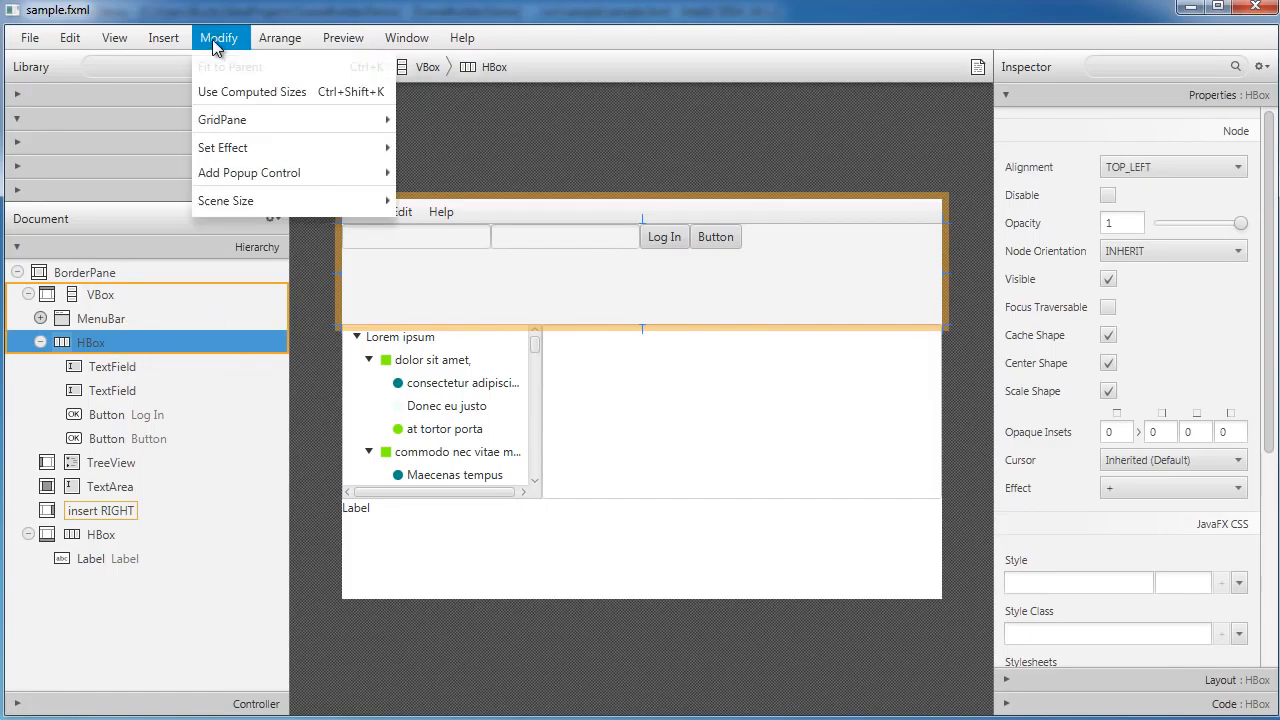
{"action": "left_click", "coordinate": [253, 92]}
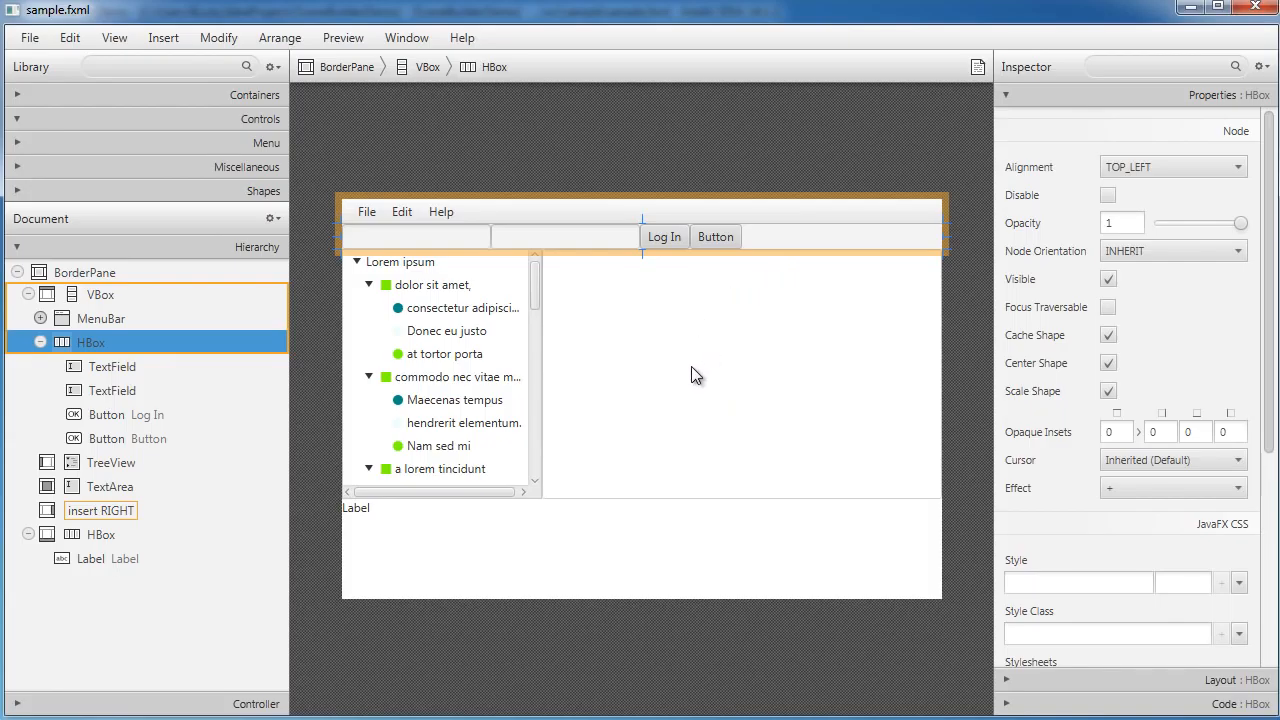
{"action": "left_click", "coordinate": [606, 311]}
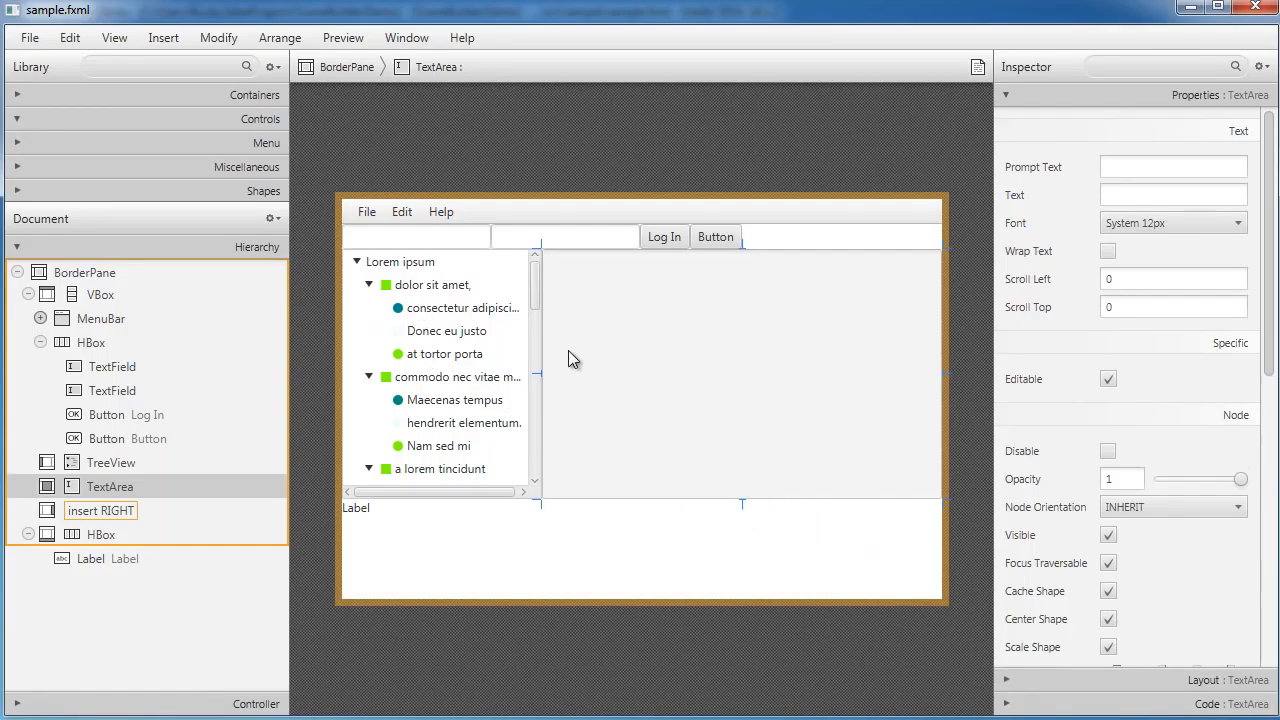
{"action": "left_click", "coordinate": [219, 40]}
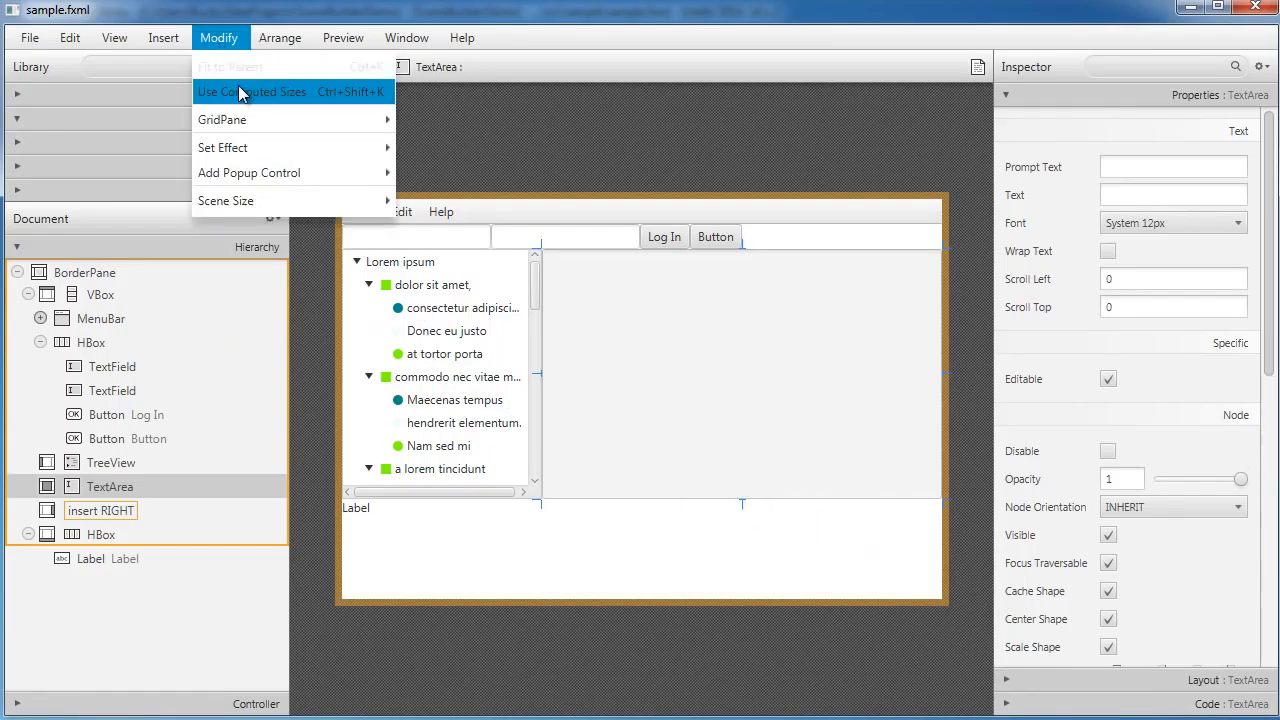
{"action": "left_click", "coordinate": [731, 358]}
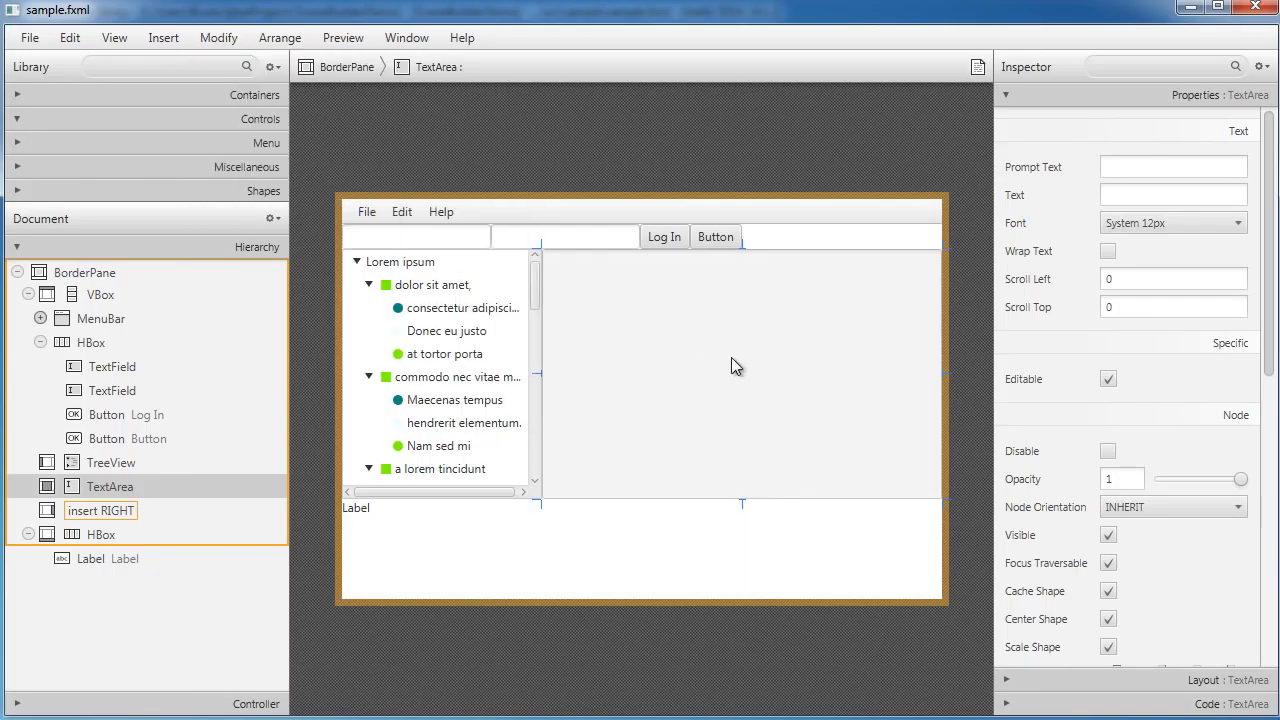
Step: Set the margin of the HBox inside the VBox to 8 on all four sides
{"action": "left_click", "coordinate": [786, 237]}
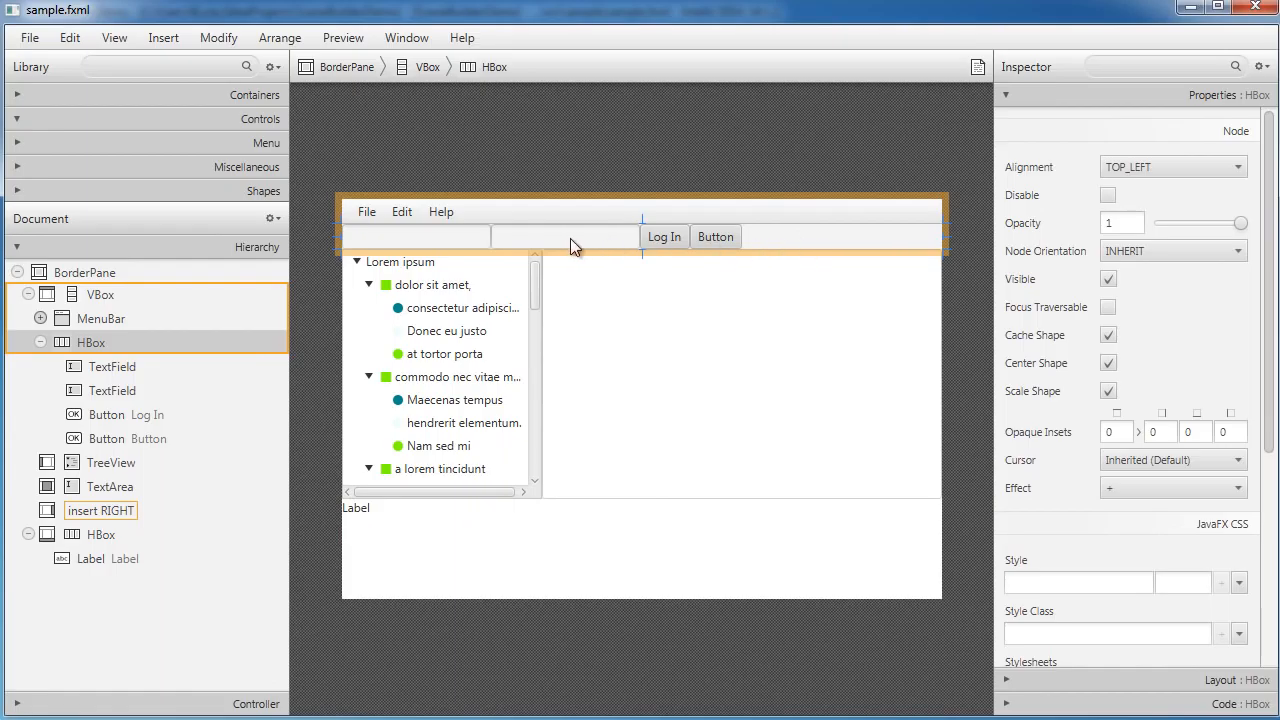
{"action": "left_click", "coordinate": [90, 343]}
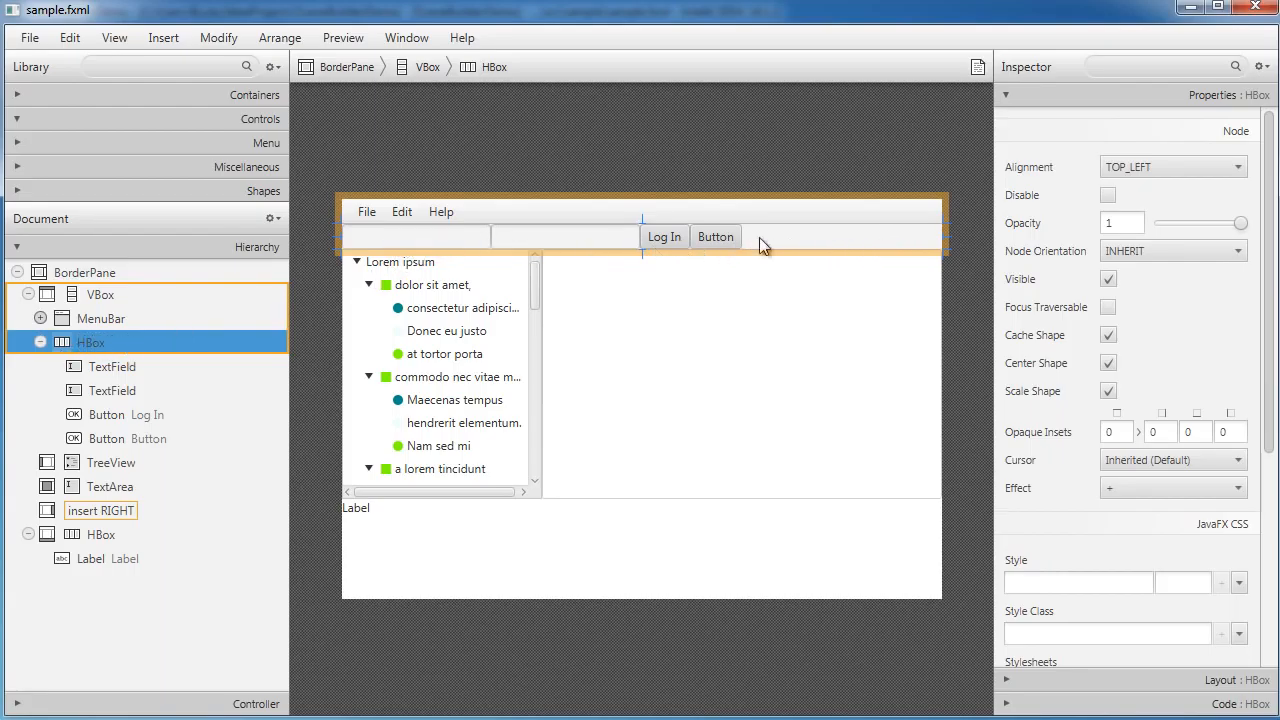
{"action": "left_click", "coordinate": [1010, 684]}
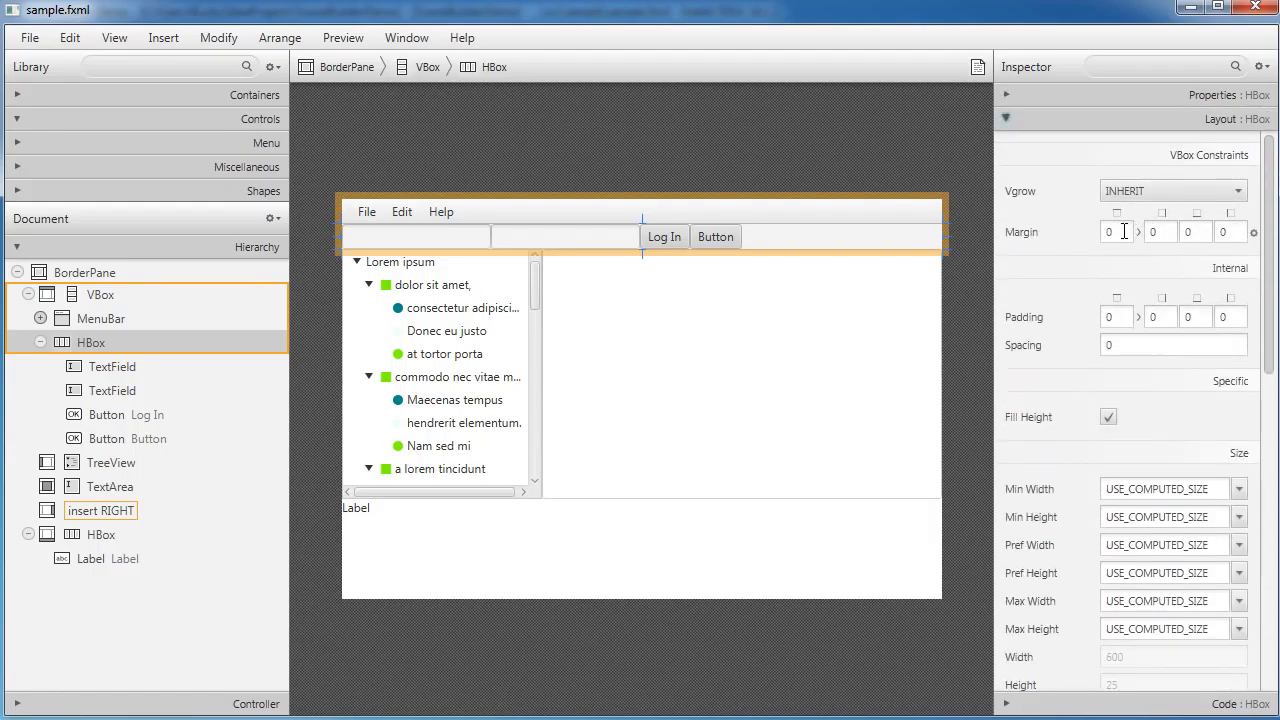
{"action": "double_click", "coordinate": [1120, 232]}
{"action": "type", "text": "8"}
{"action": "key", "text": "Tab"}
{"action": "type", "text": "8"}
{"action": "key", "text": "Tab"}
{"action": "key", "text": "Tab"}
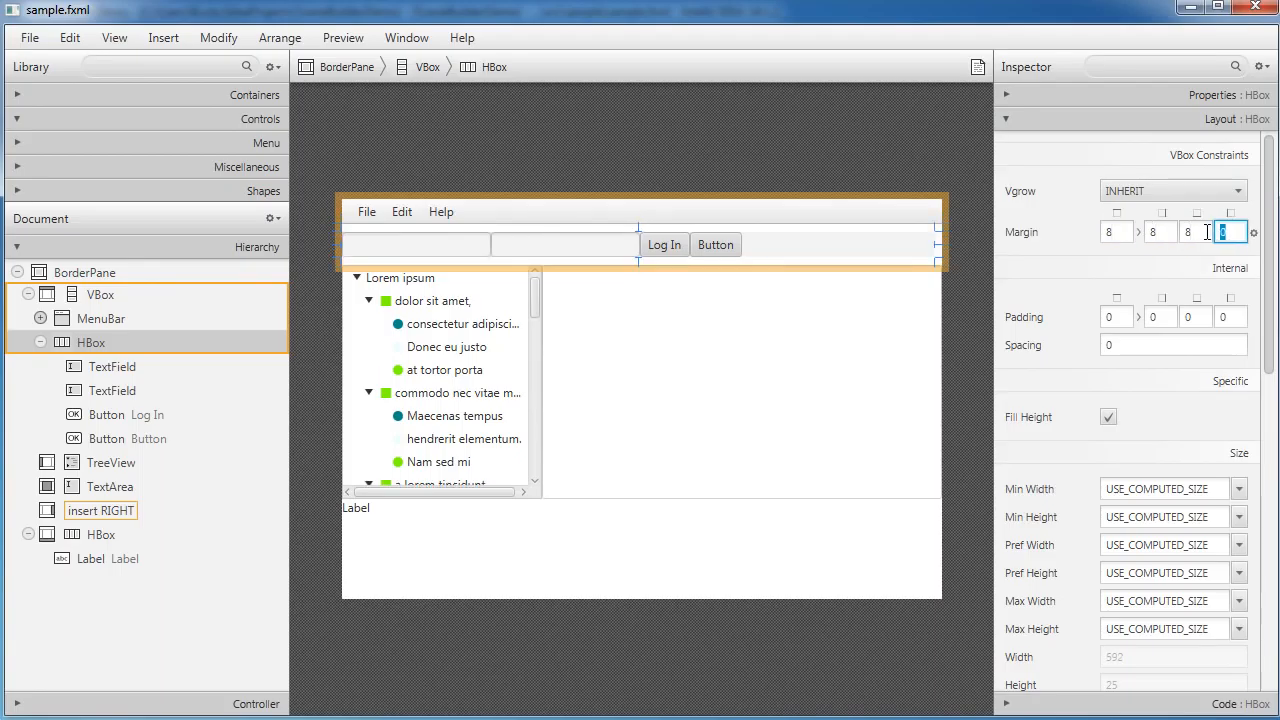
{"action": "type", "text": "8"}
{"action": "left_click", "coordinate": [1171, 233]}
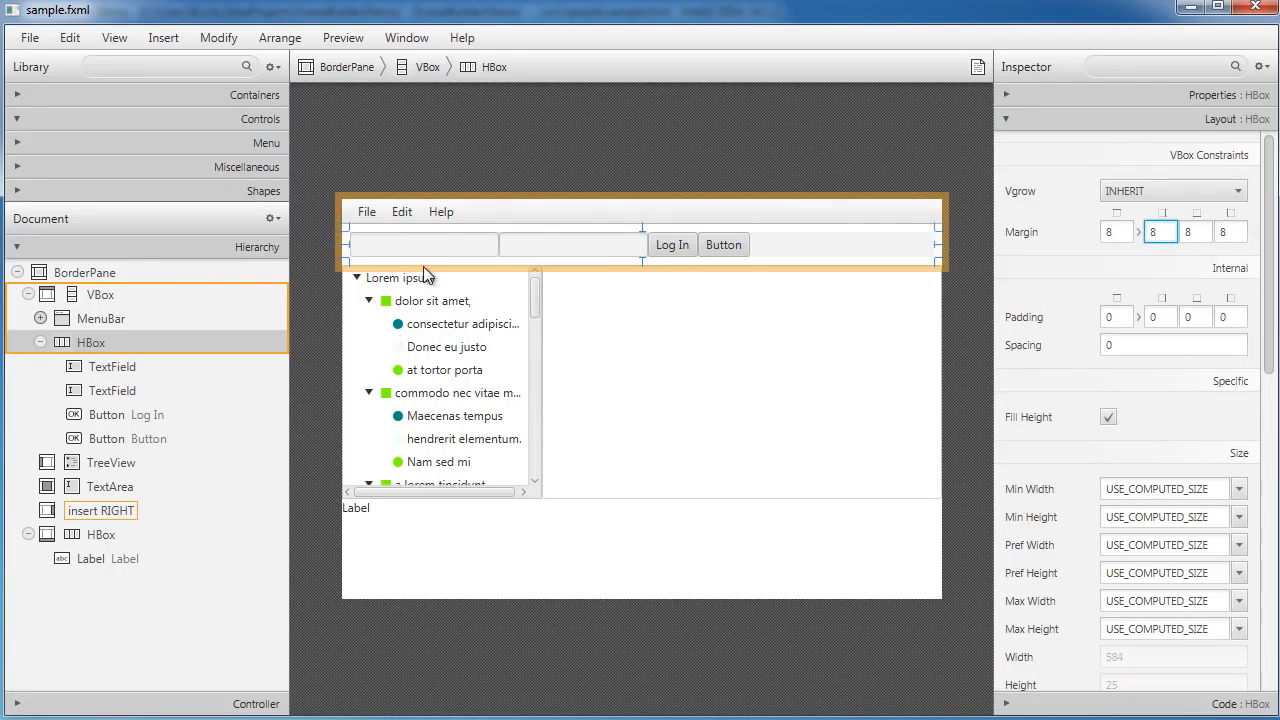
Step: Set the spacing of the HBox that holds the text fields and buttons to 10
{"action": "left_click", "coordinate": [600, 336]}
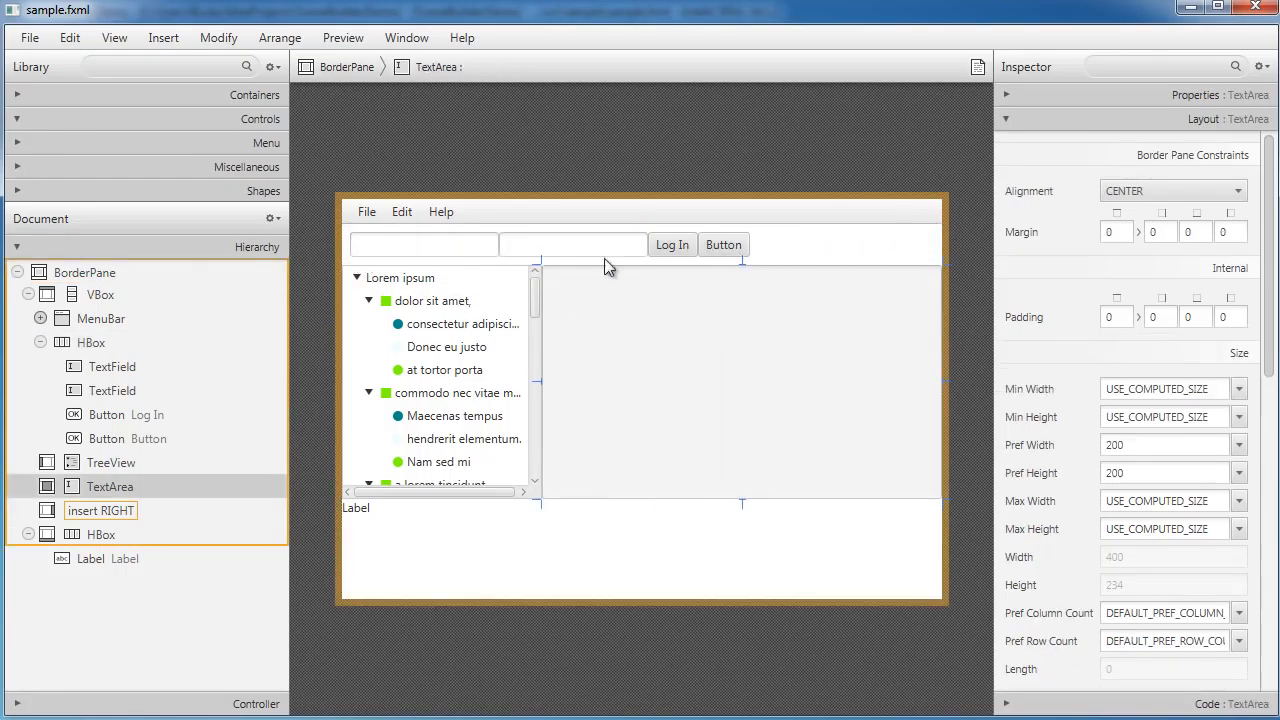
{"action": "left_click", "coordinate": [480, 246]}
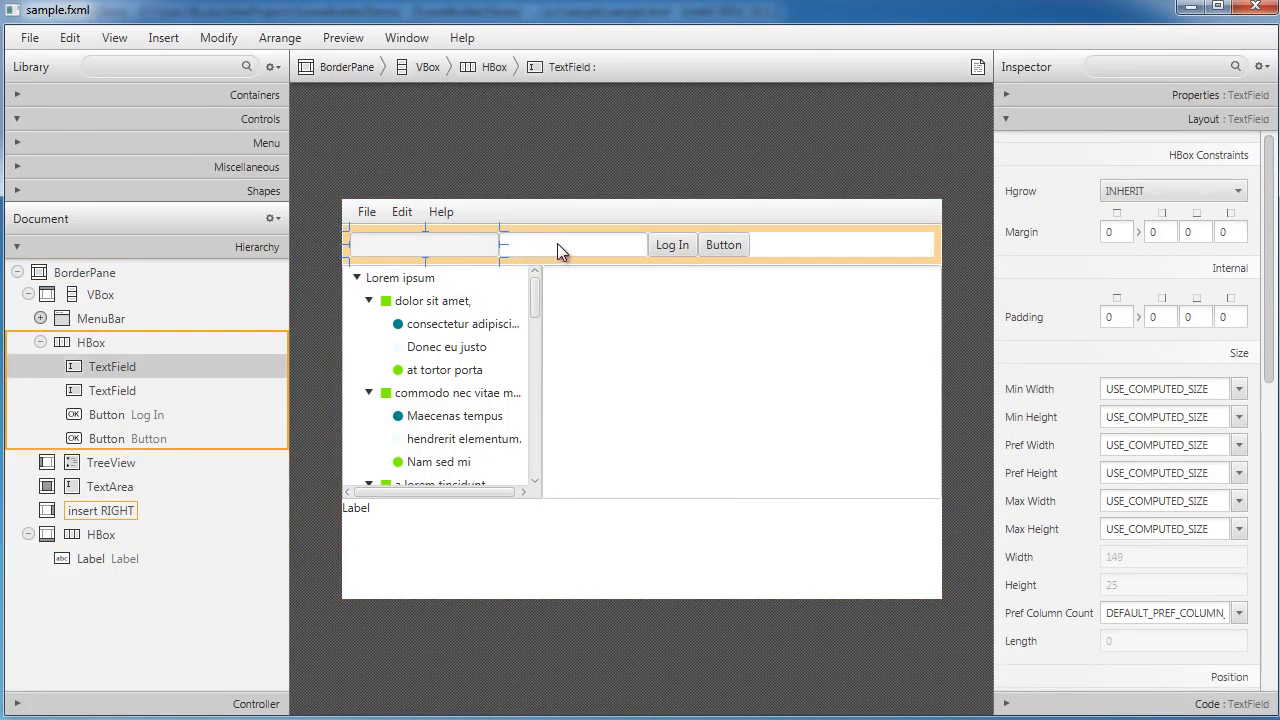
{"action": "left_click", "coordinate": [88, 342]}
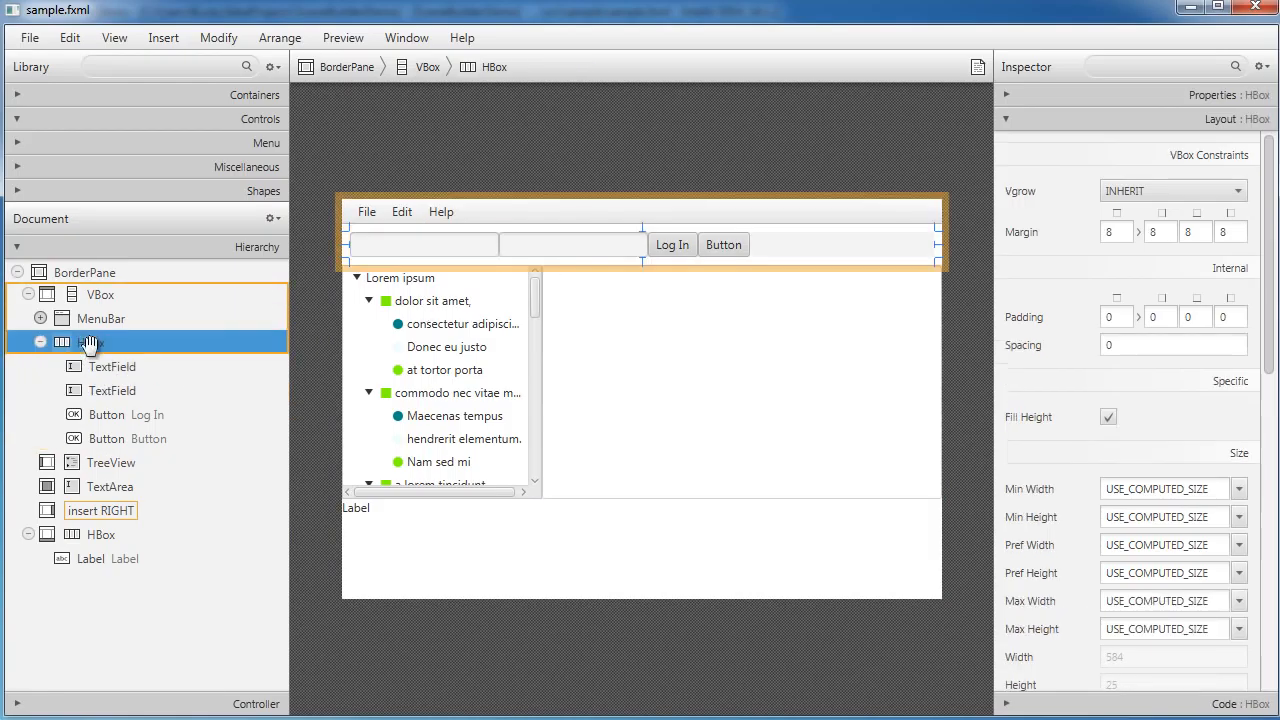
{"action": "left_click", "coordinate": [1136, 344]}
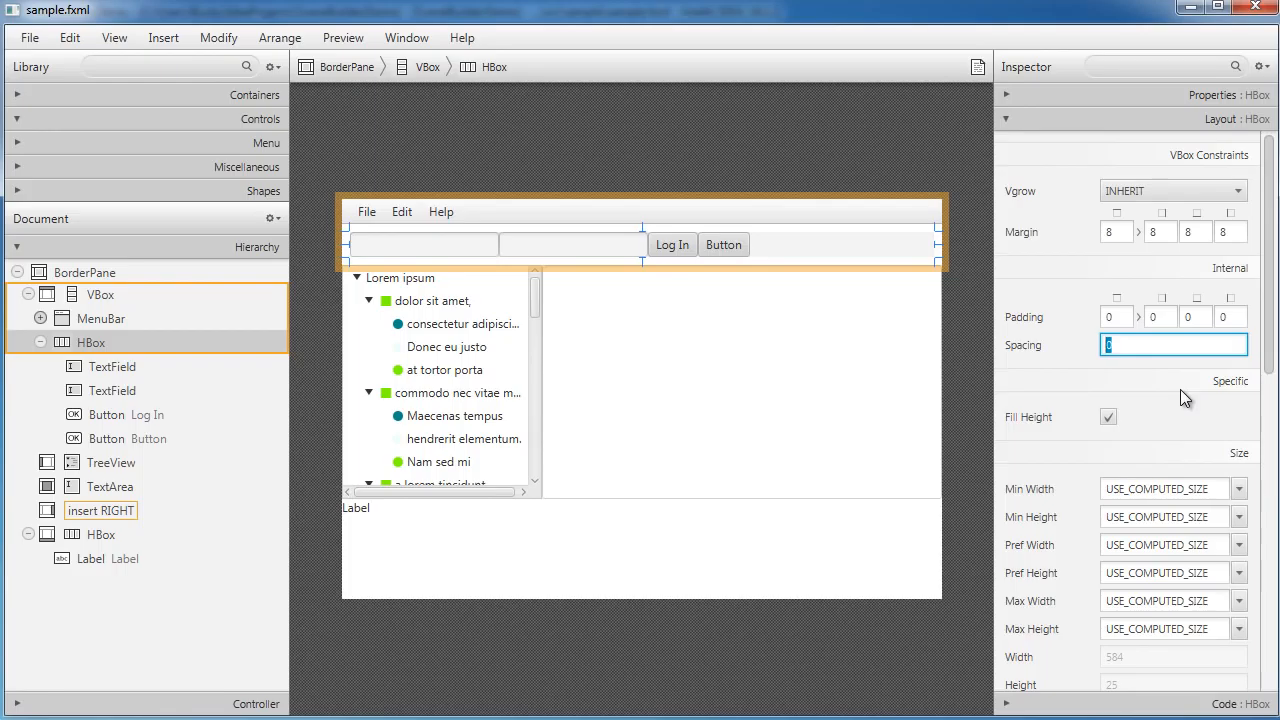
{"action": "type", "text": "10"}
{"action": "left_click", "coordinate": [1125, 317]}
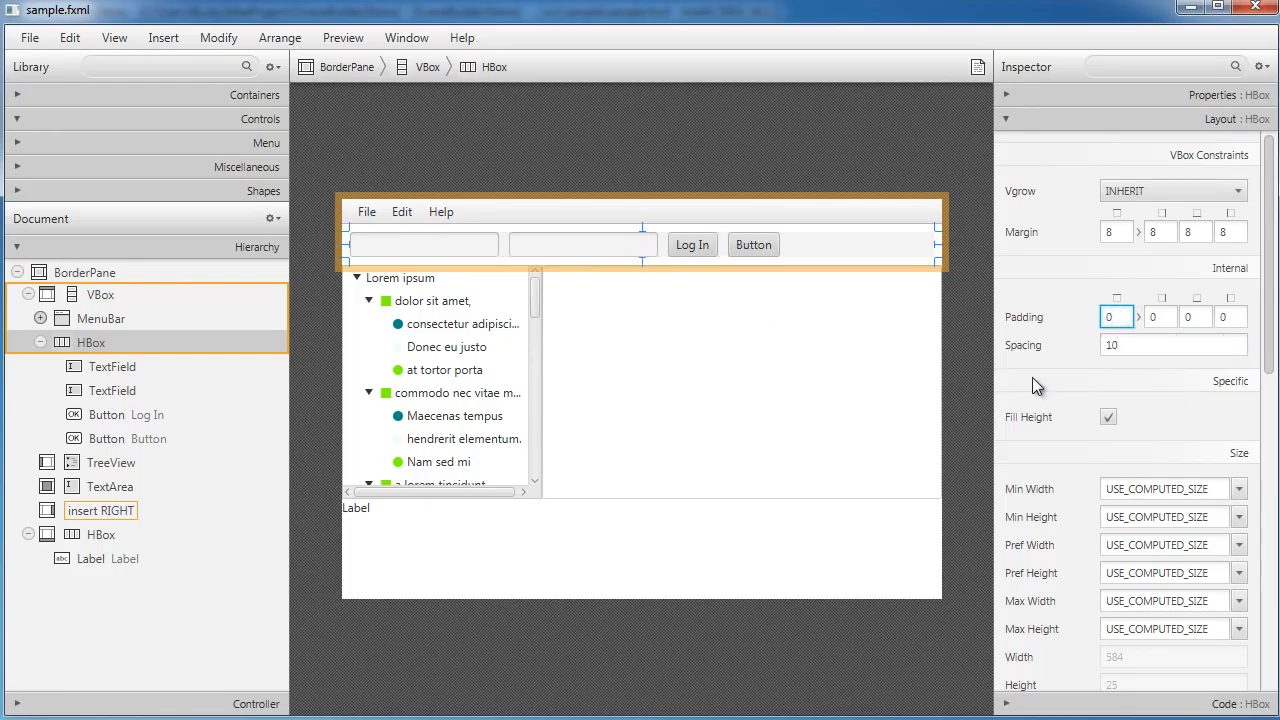
Step: Apply Use Computed Sizes to the HBox in the BorderPane's BOTTOM slot that holds the Label
{"action": "left_click", "coordinate": [505, 556]}
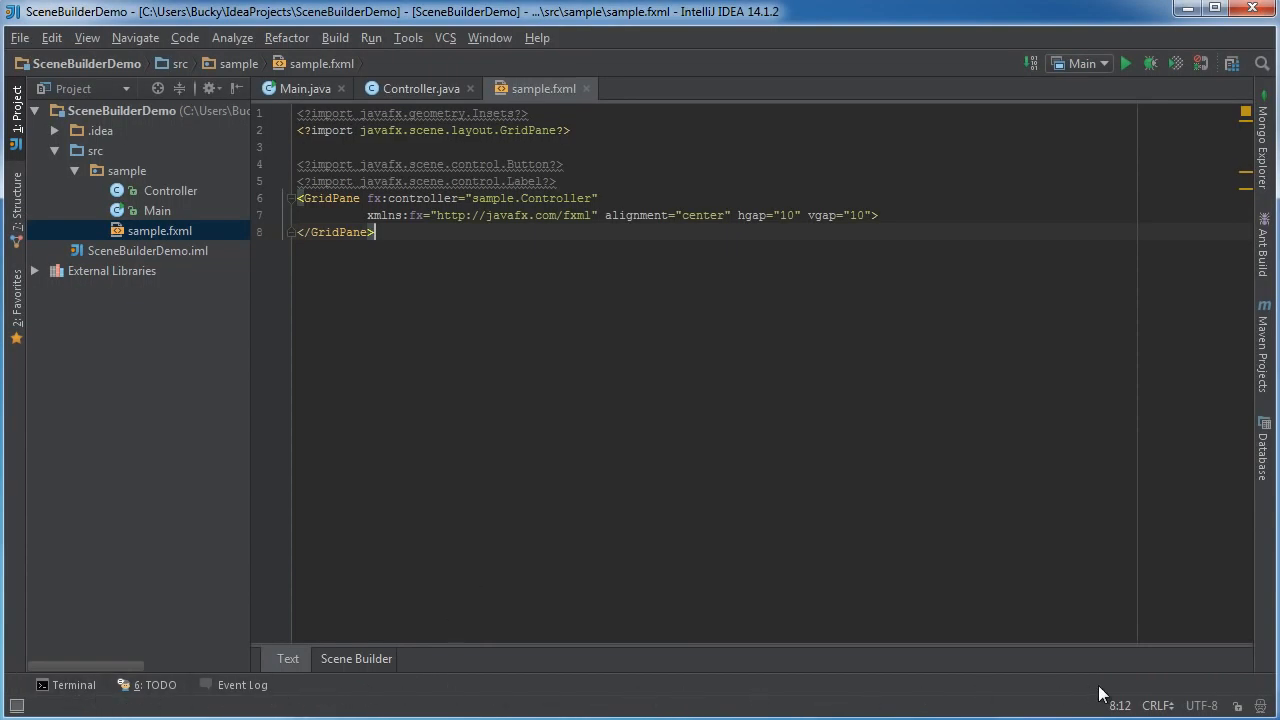
{"action": "left_click", "coordinate": [1187, 8]}
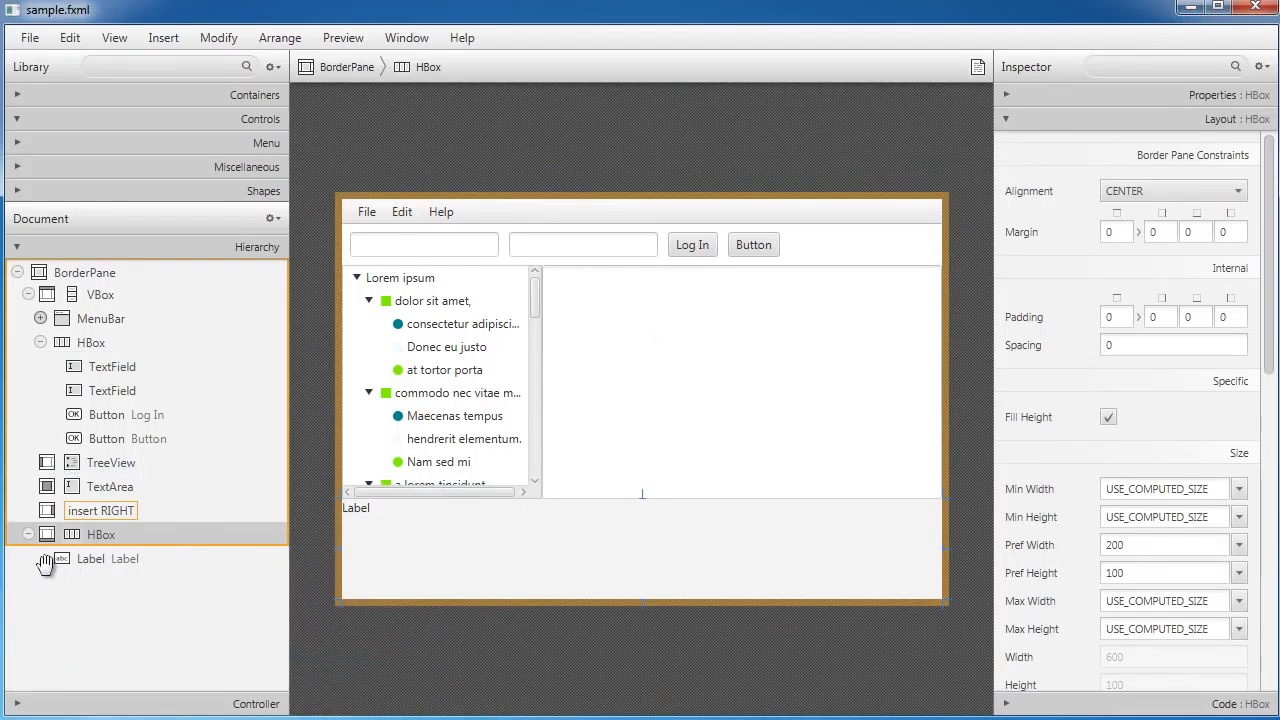
{"action": "left_click", "coordinate": [100, 534]}
{"action": "left_click", "coordinate": [222, 39]}
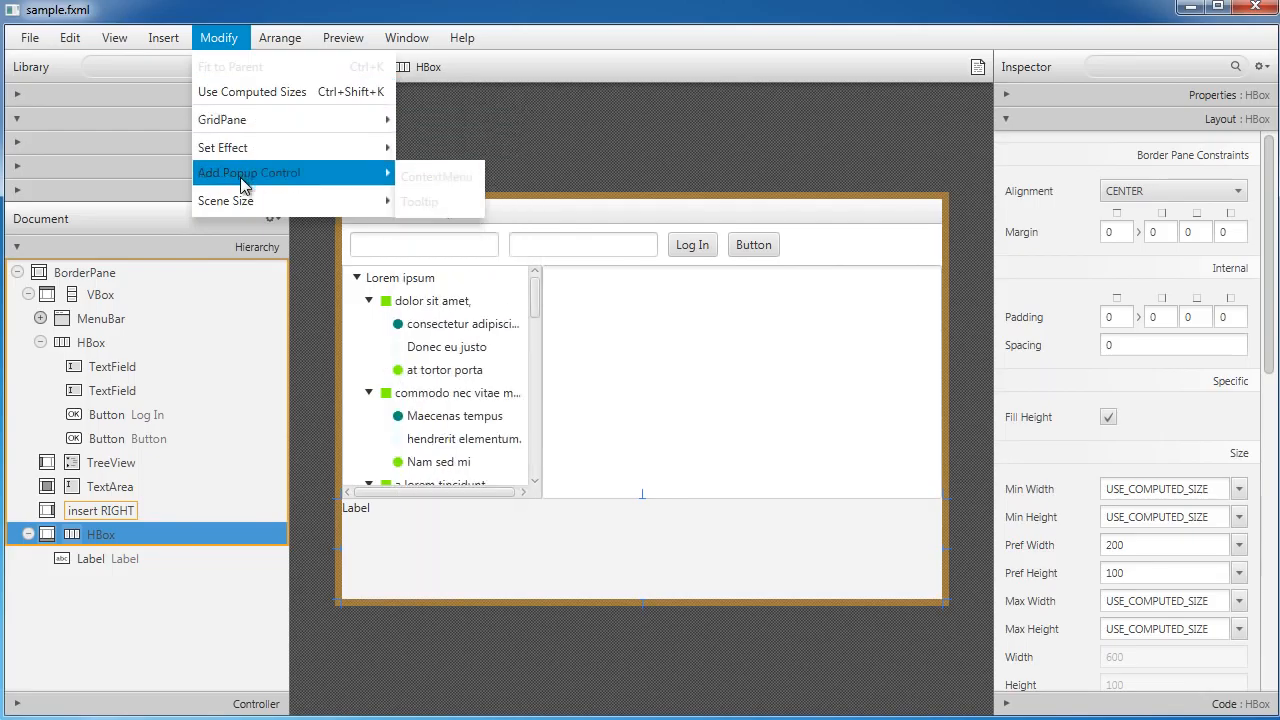
{"action": "left_click", "coordinate": [245, 91]}
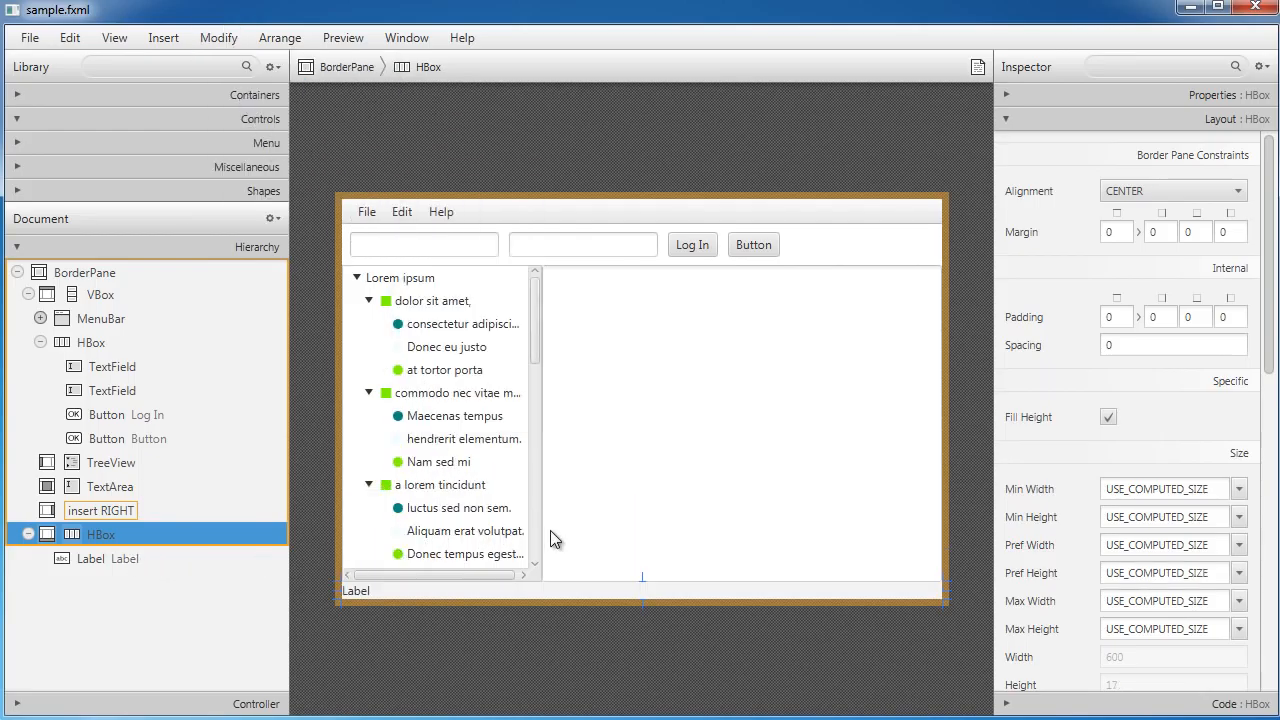
{"action": "left_click", "coordinate": [639, 535]}
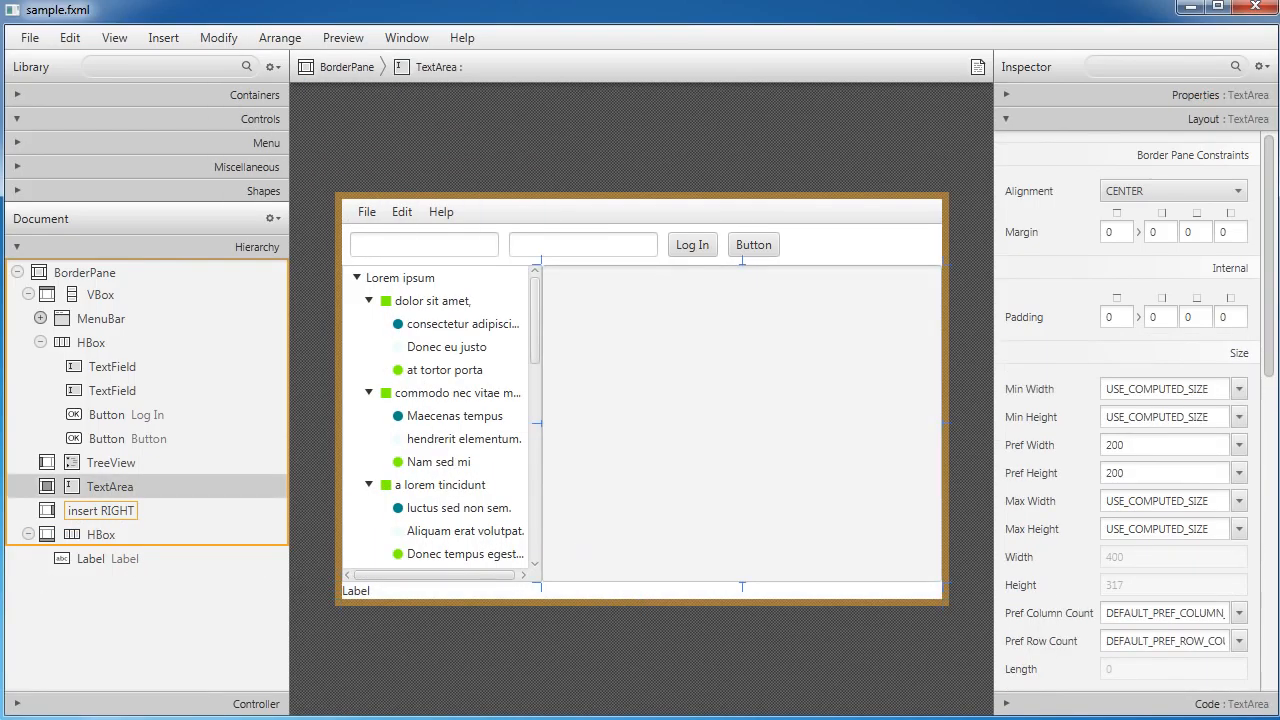
Step: Set the padding of the HBox in the BOTTOM slot to 2 on all four sides
{"action": "left_click", "coordinate": [100, 534]}
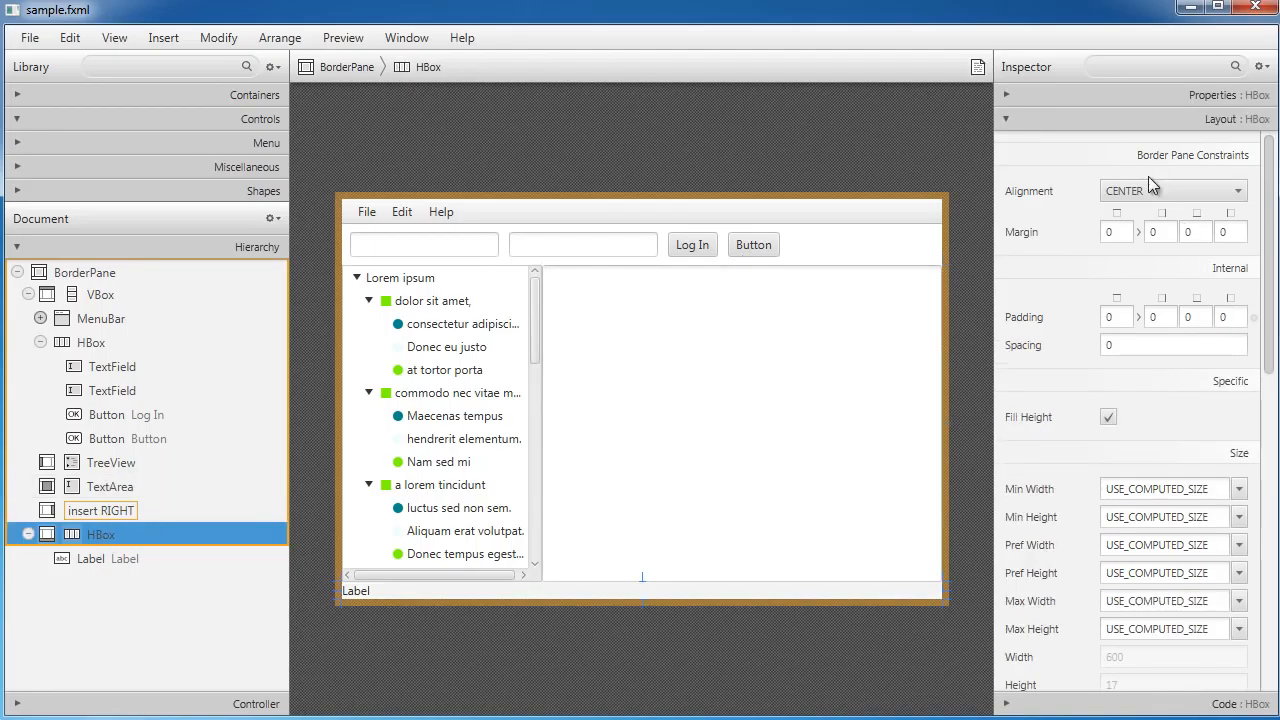
{"action": "left_click", "coordinate": [1118, 318]}
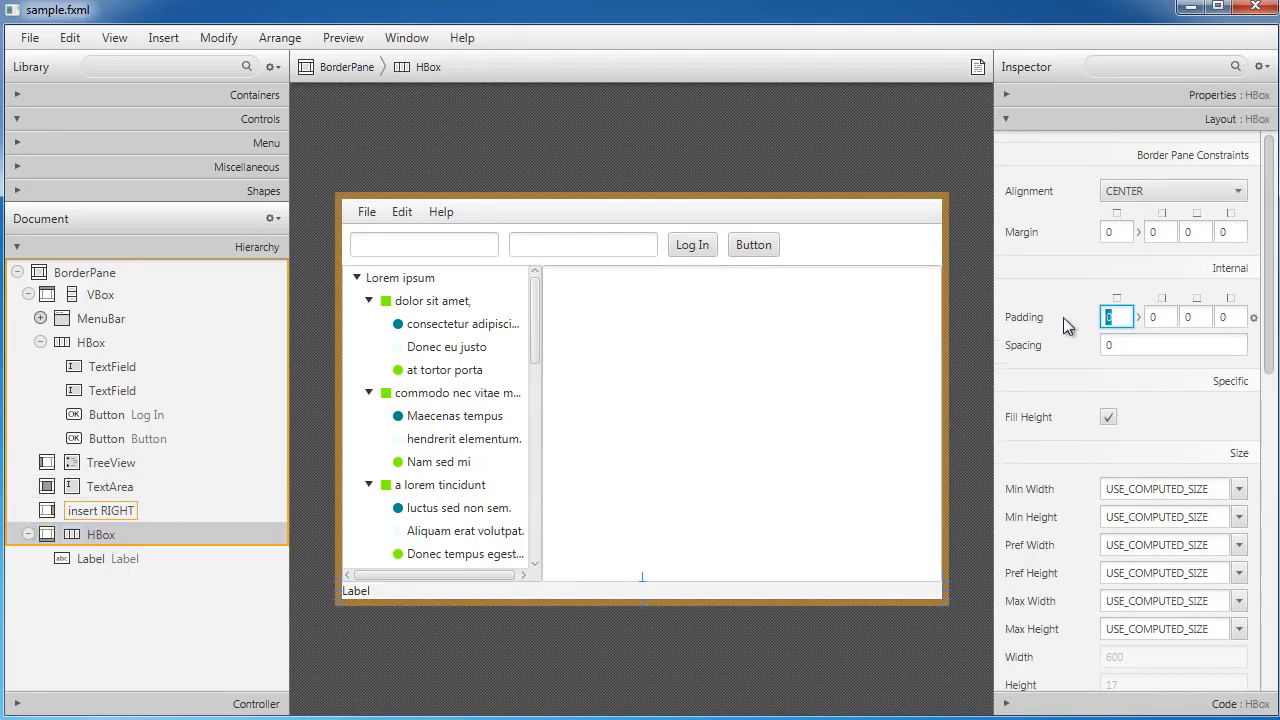
{"action": "type", "text": "2"}
{"action": "left_click", "coordinate": [1152, 316]}
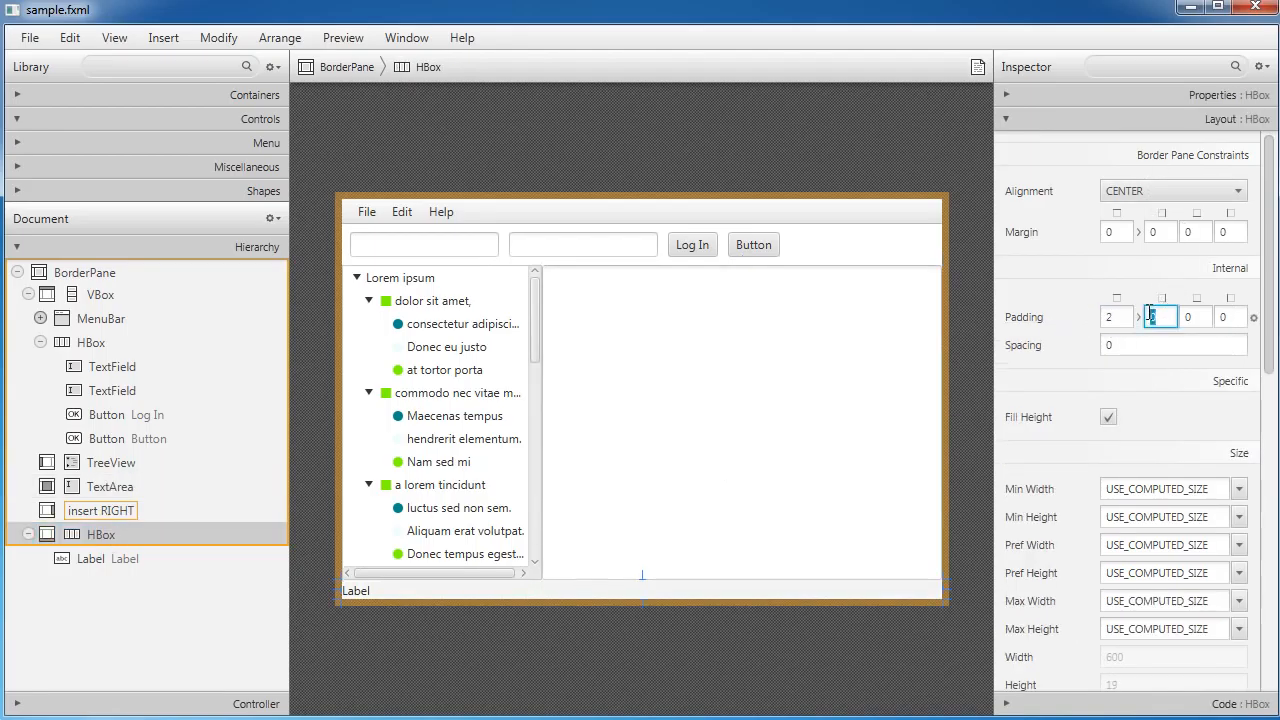
{"action": "type", "text": "2"}
{"action": "left_click", "coordinate": [1192, 319]}
{"action": "type", "text": "2"}
{"action": "key", "text": "Tab"}
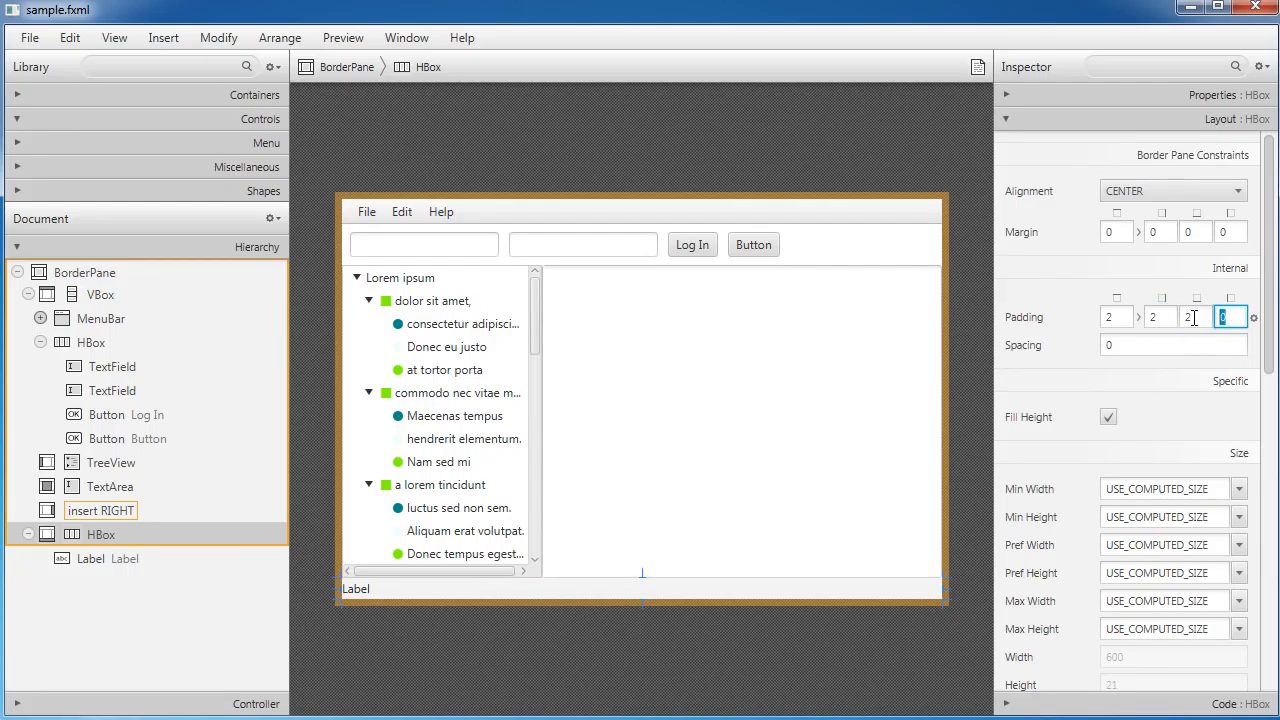
{"action": "type", "text": "2"}
{"action": "key", "text": "Tab"}
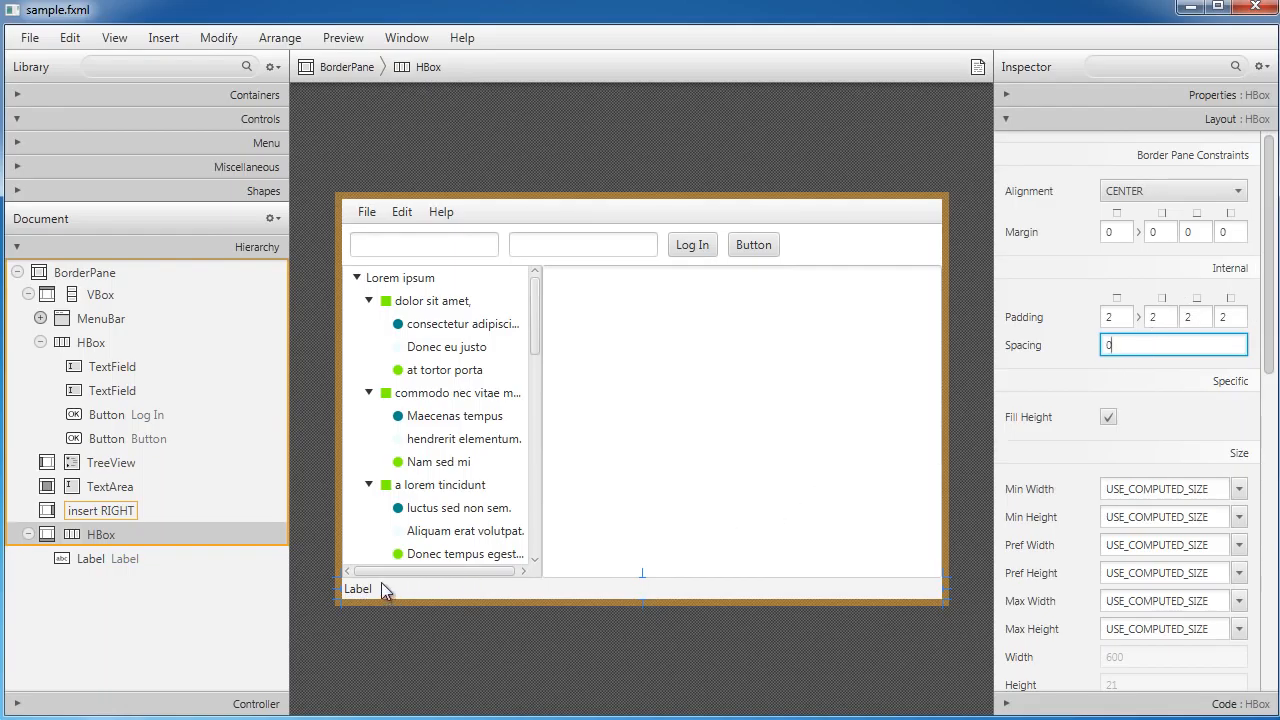
{"action": "left_click", "coordinate": [660, 474]}
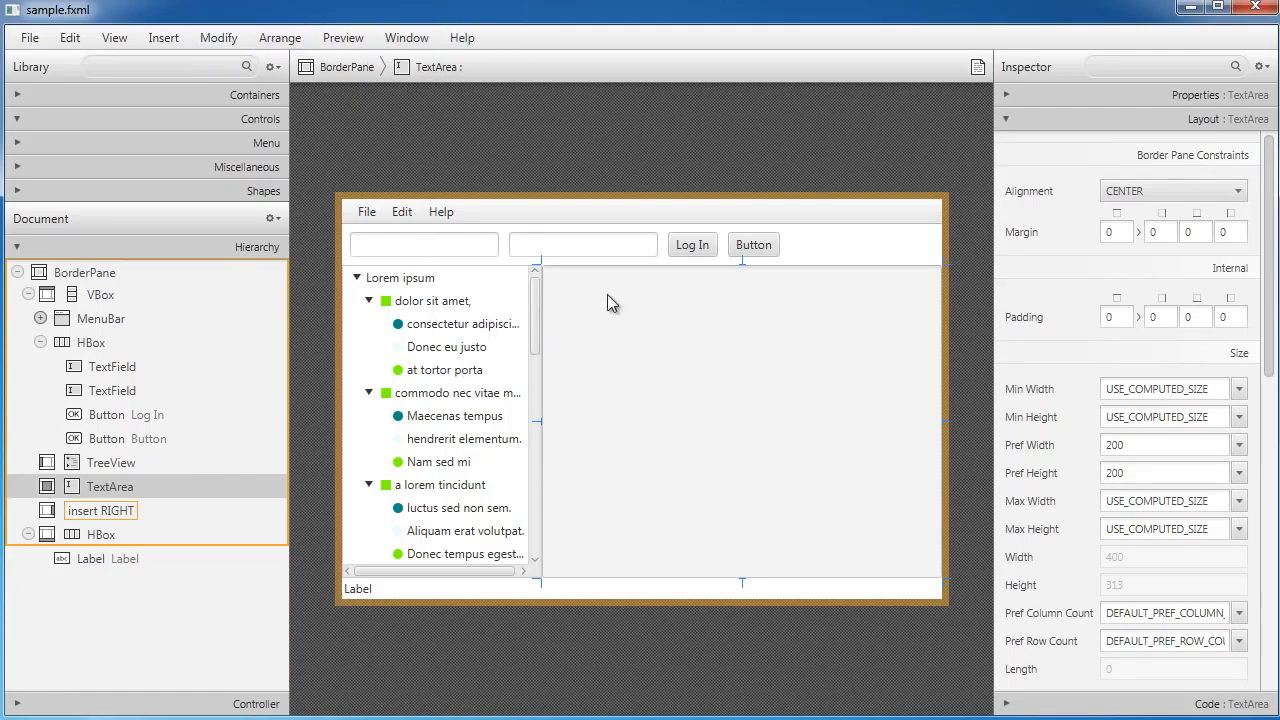
Step: Preview the interface in its own window, enlarge it, and enter the sample text "dfasfsdafas" in the text area
{"action": "left_click", "coordinate": [408, 38]}
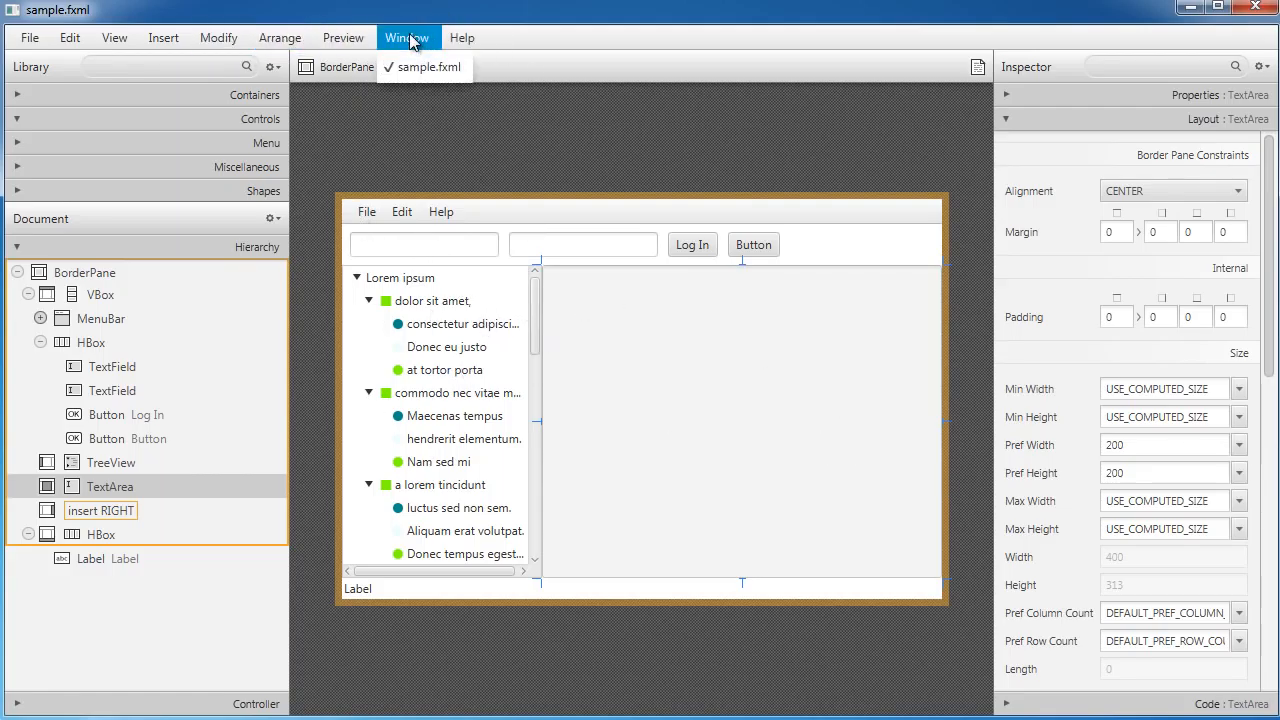
{"action": "mouse_move", "coordinate": [343, 38]}
{"action": "left_click", "coordinate": [360, 63]}
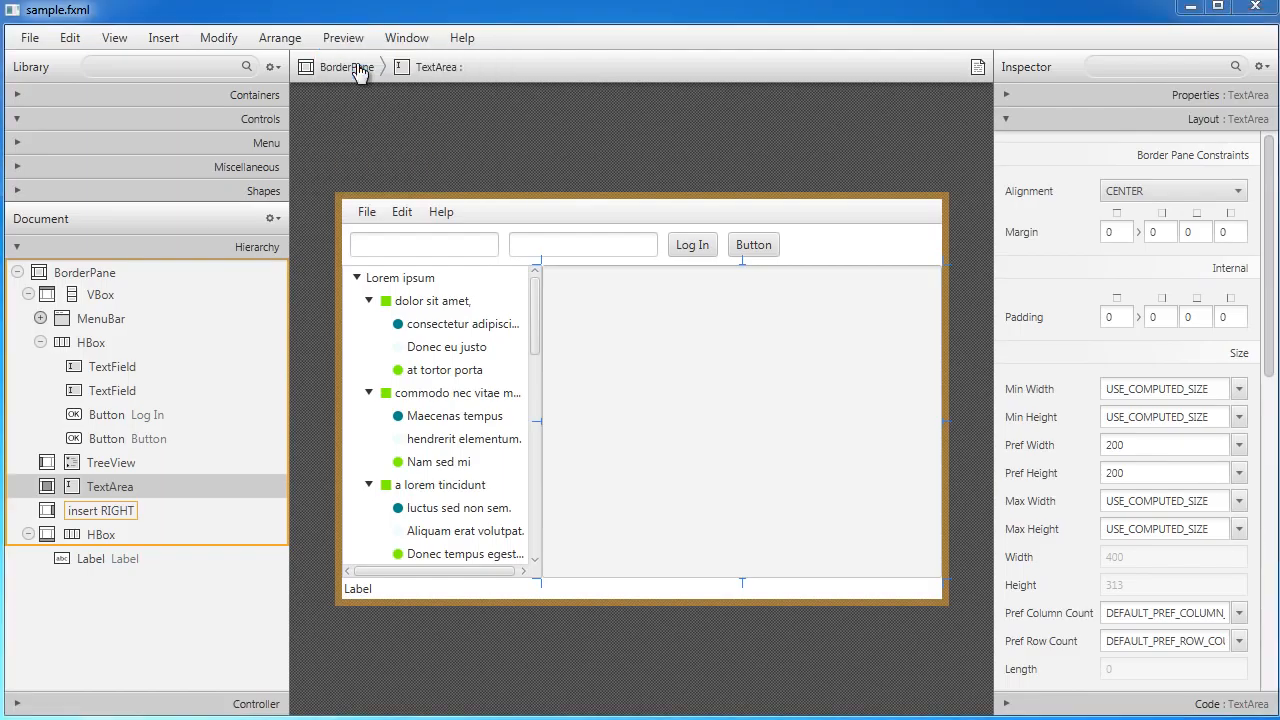
{"action": "left_click_drag", "start_coordinate": [718, 182], "coordinate": [466, 146]}
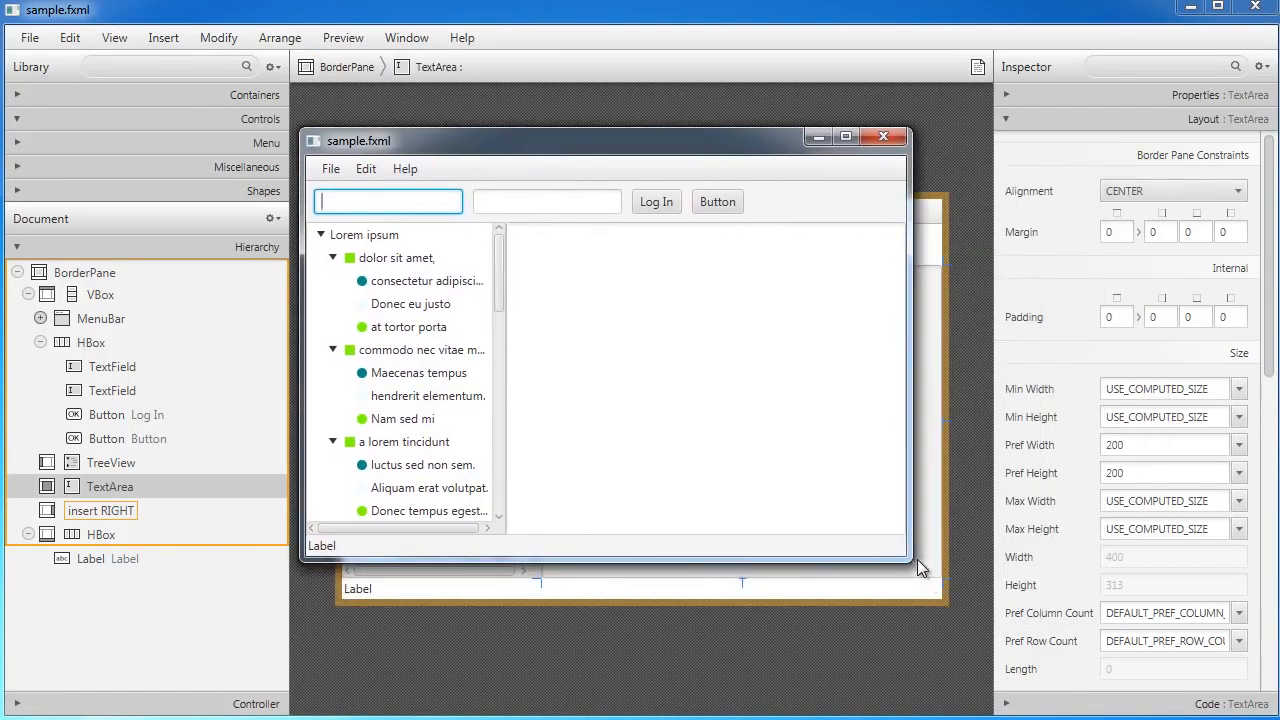
{"action": "left_click_drag", "start_coordinate": [912, 560], "coordinate": [1122, 617]}
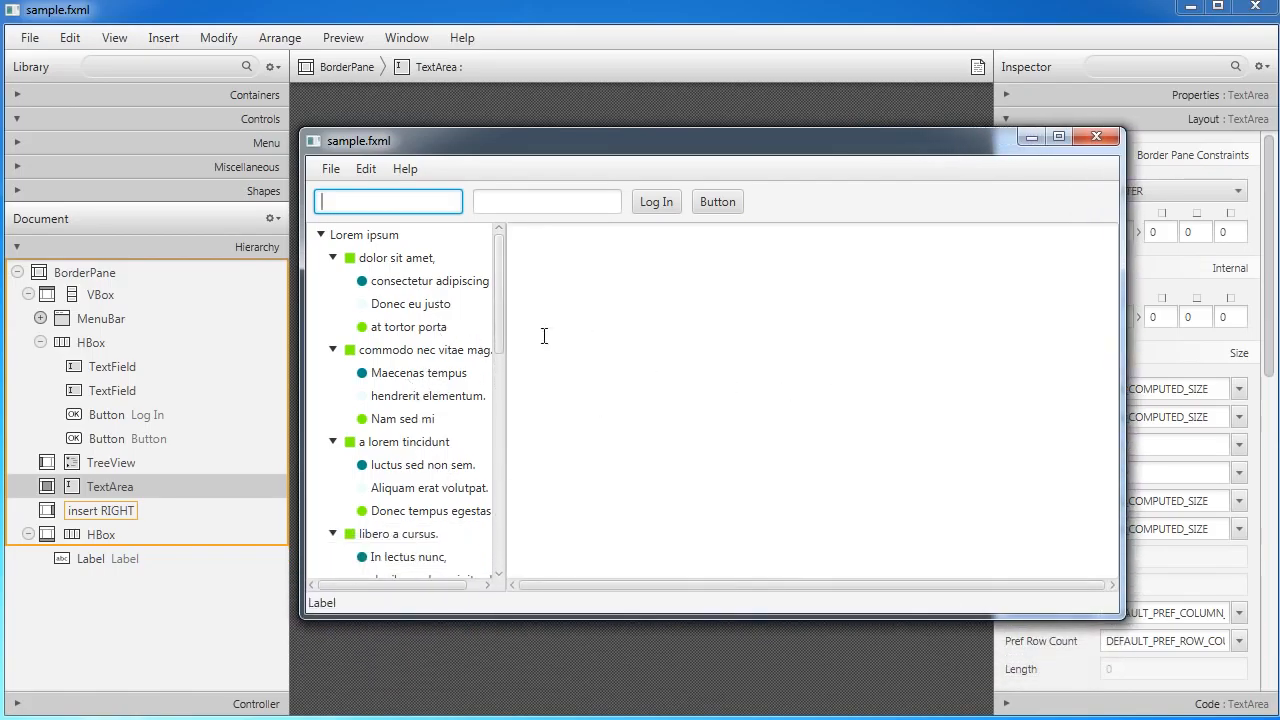
{"action": "left_click", "coordinate": [710, 315]}
{"action": "type", "text": "dfasfsdafas"}
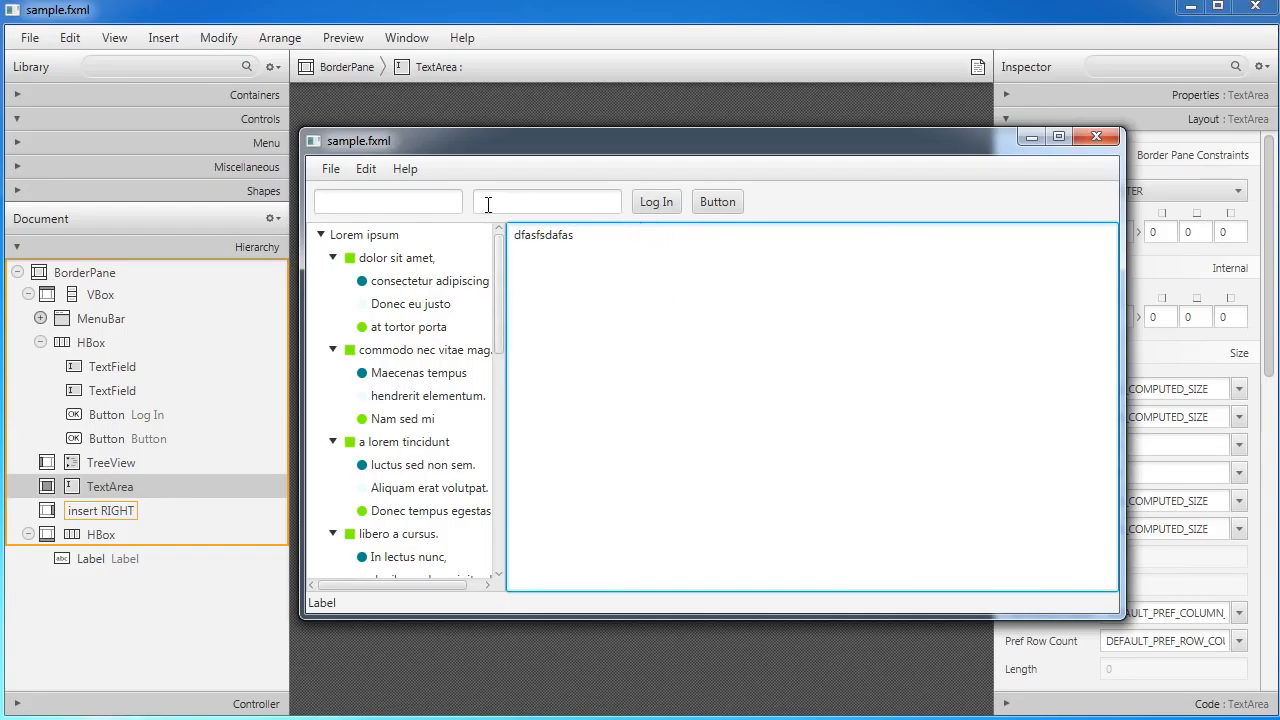
{"action": "left_click", "coordinate": [1096, 138]}
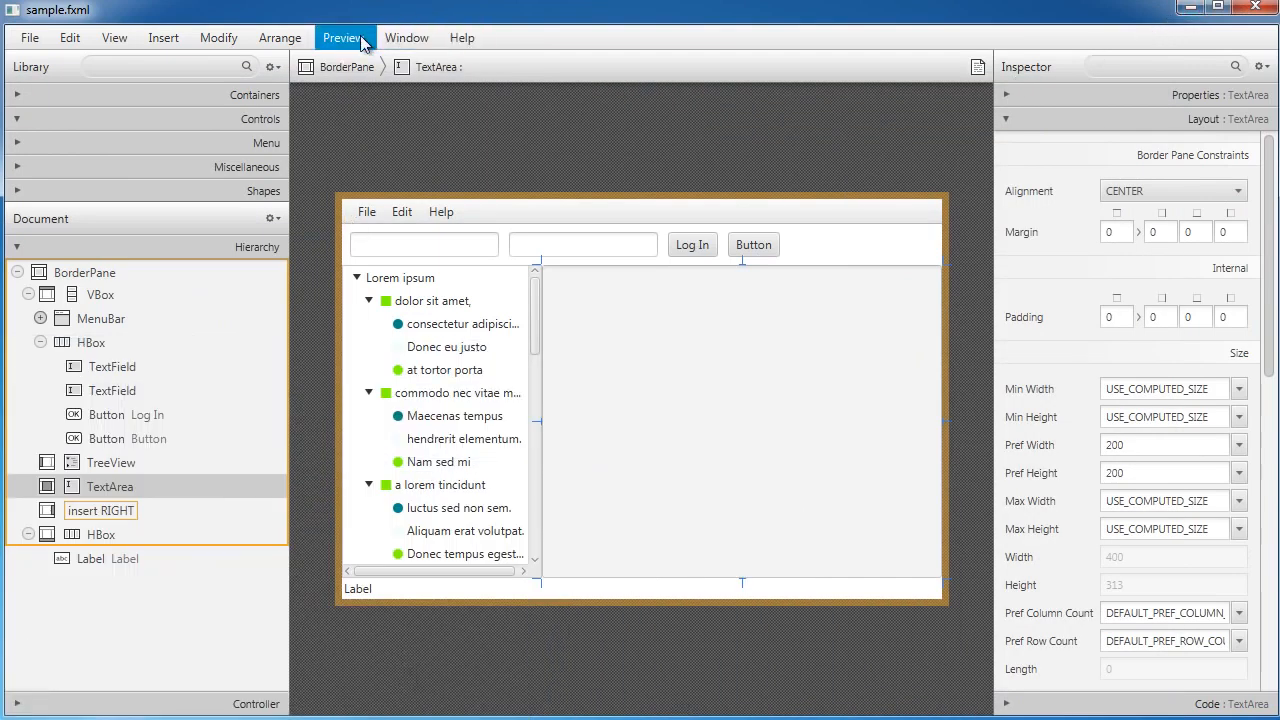
Step: Preview the interface again and enlarge the window to examine how the Log In and Button controls are placed
{"action": "left_click", "coordinate": [343, 38]}
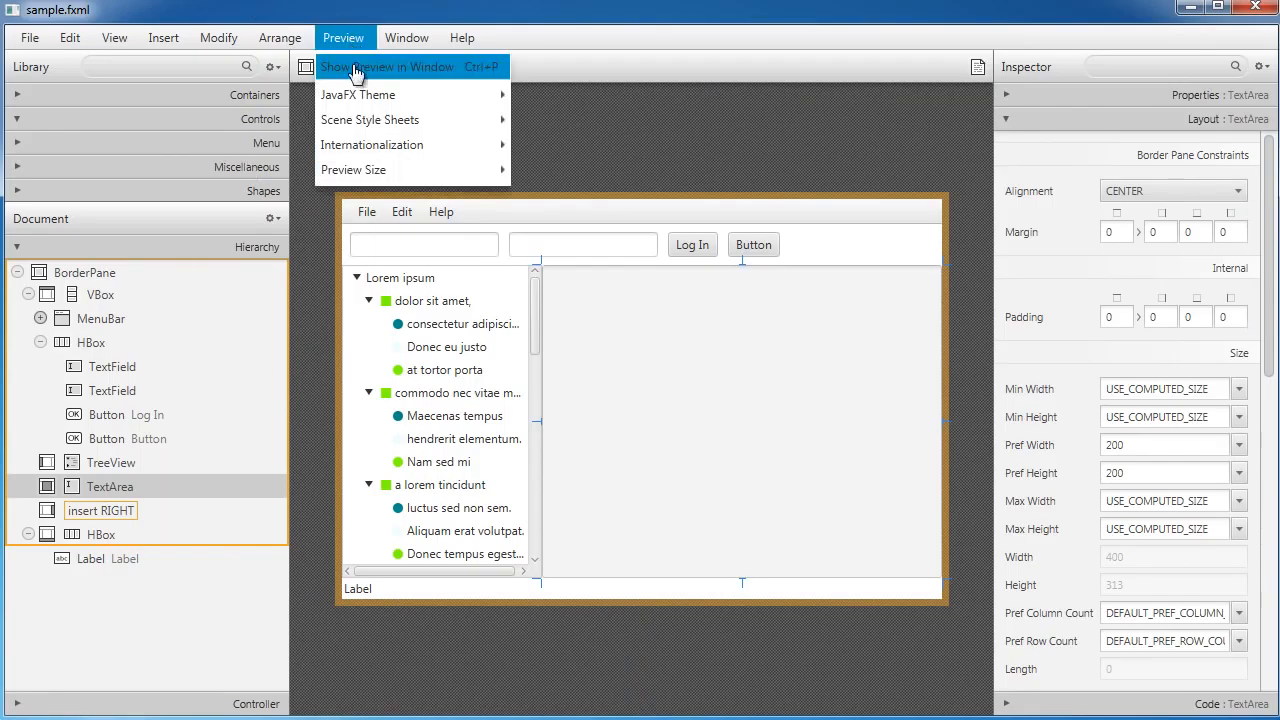
{"action": "left_click", "coordinate": [385, 63]}
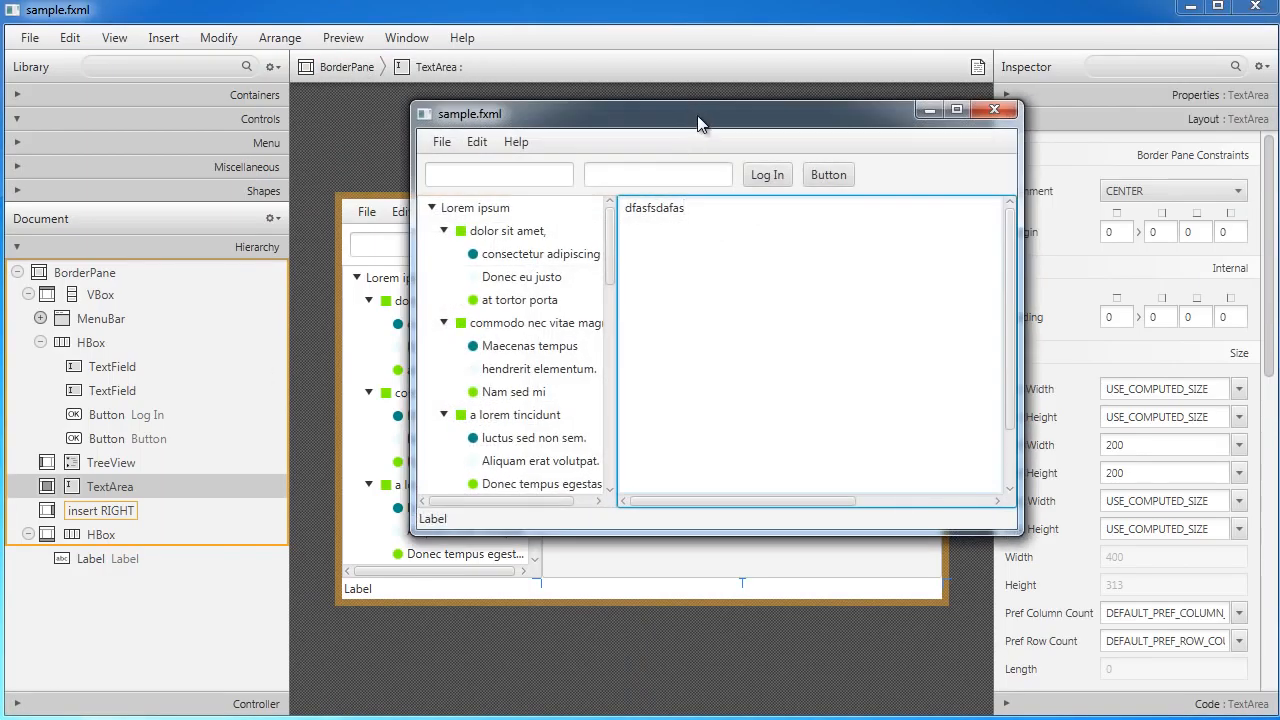
{"action": "left_click_drag", "start_coordinate": [697, 115], "coordinate": [478, 110]}
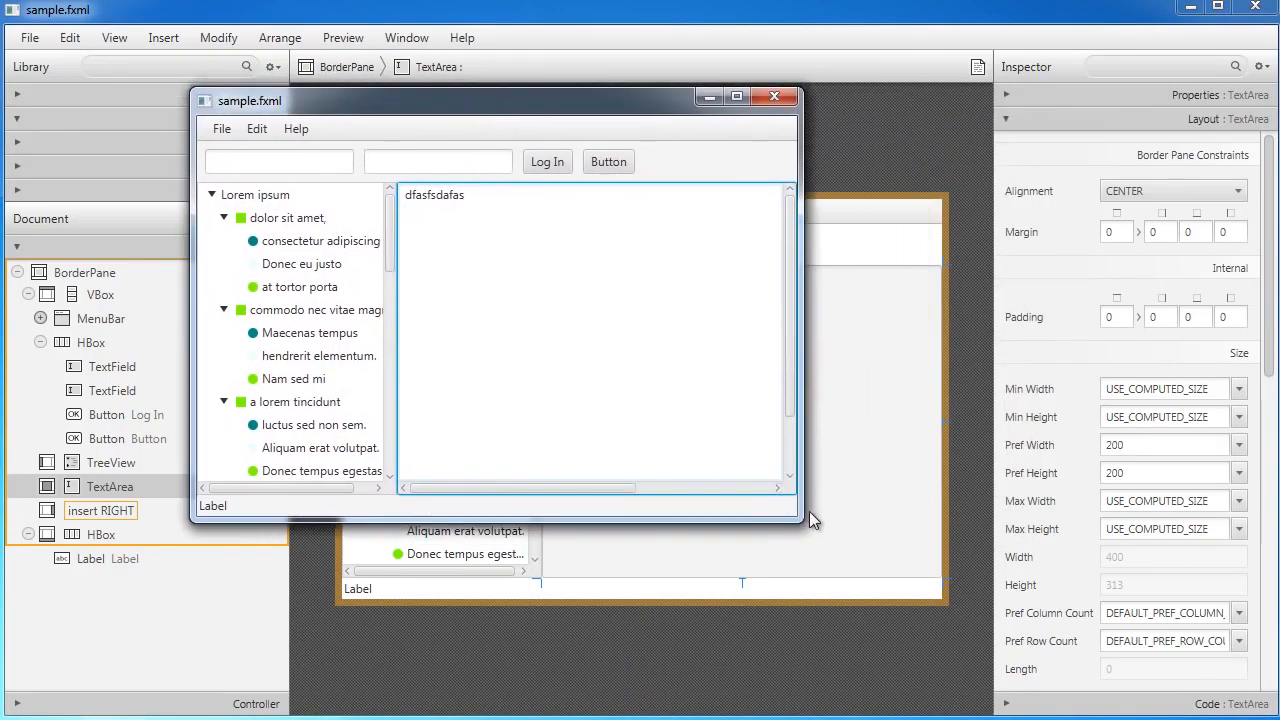
{"action": "left_click_drag", "start_coordinate": [797, 515], "coordinate": [1070, 597]}
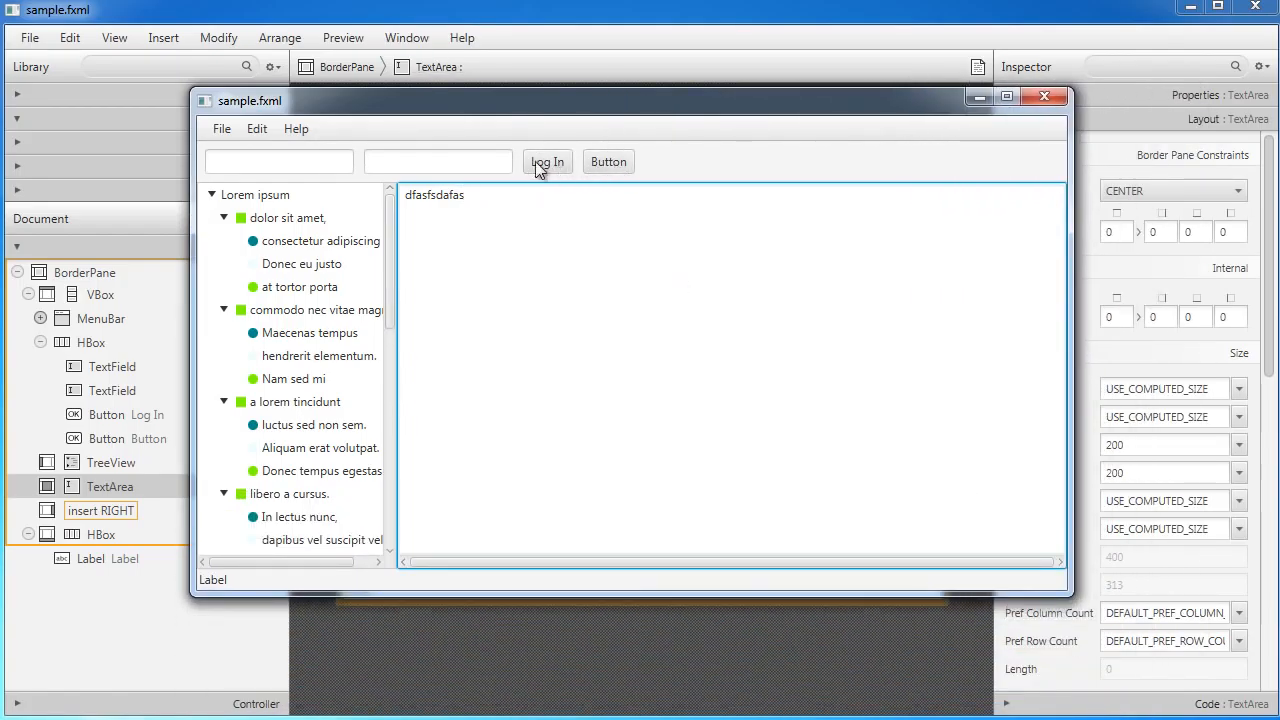
{"action": "left_click", "coordinate": [1045, 97]}
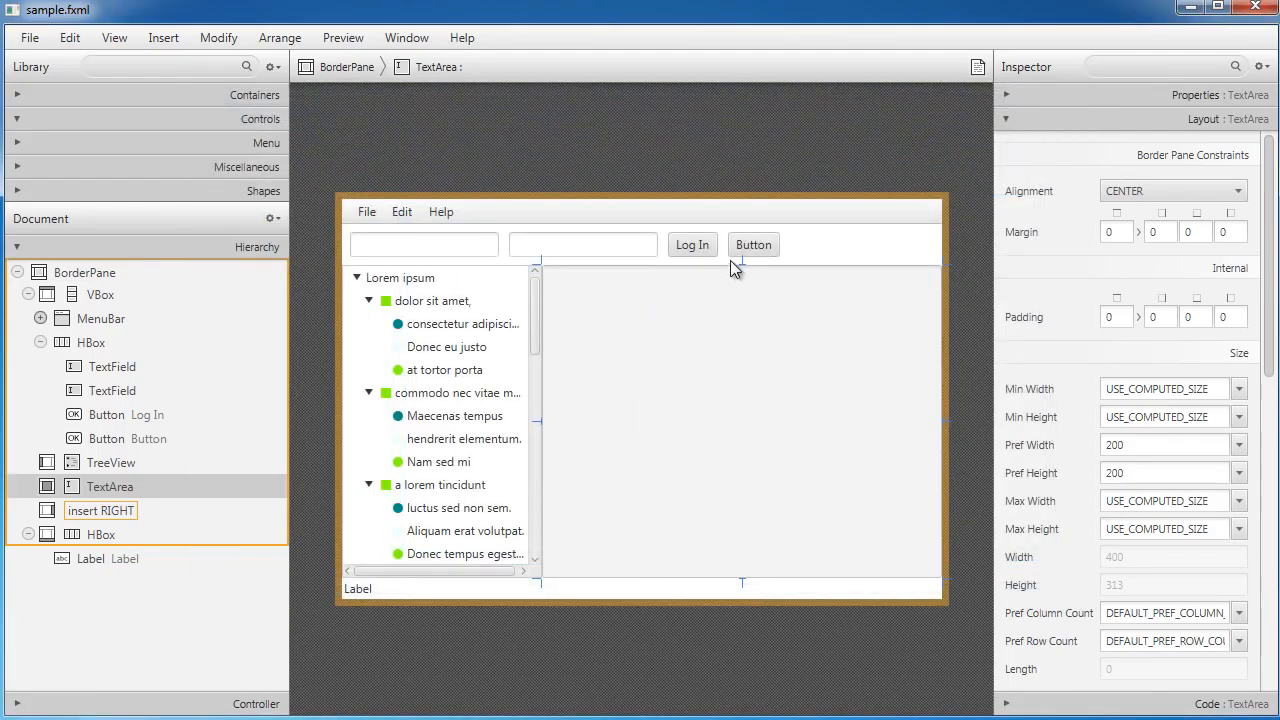
Step: Change the text of the second button, beside Log In, to "Settings"
{"action": "double_click", "coordinate": [765, 248]}
{"action": "type", "text": "Settings"}
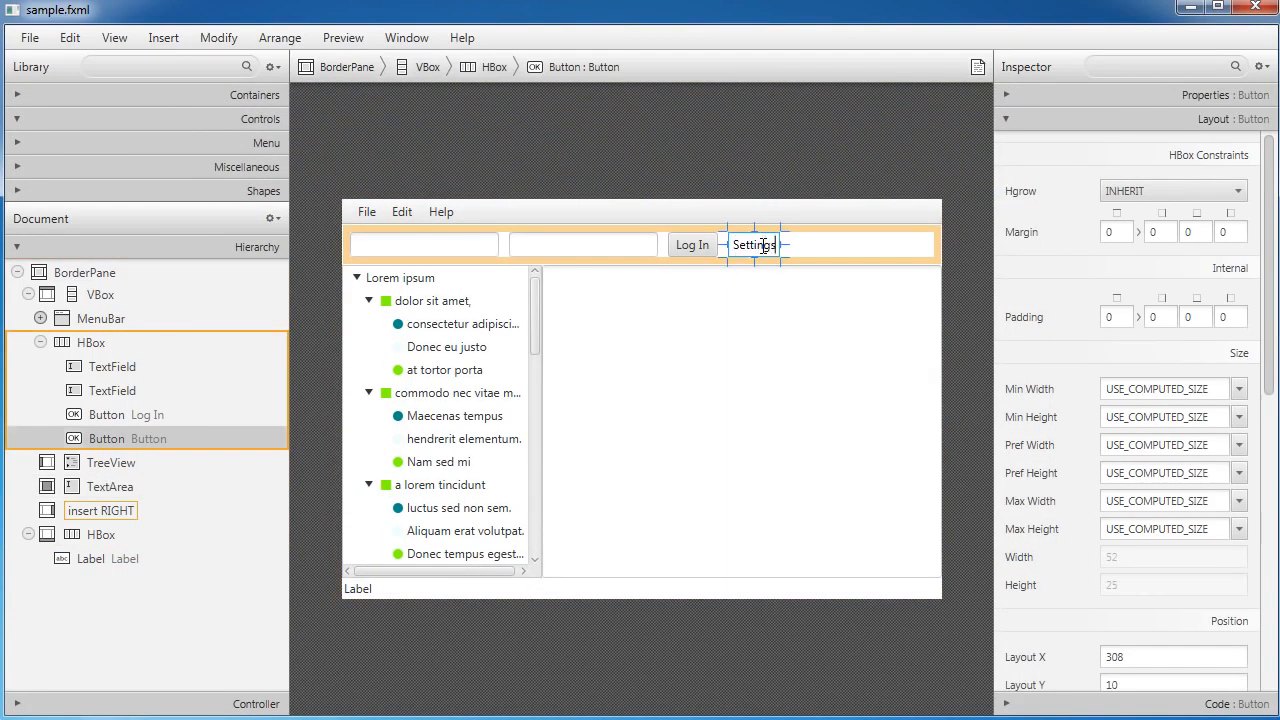
{"action": "key", "text": "Return"}
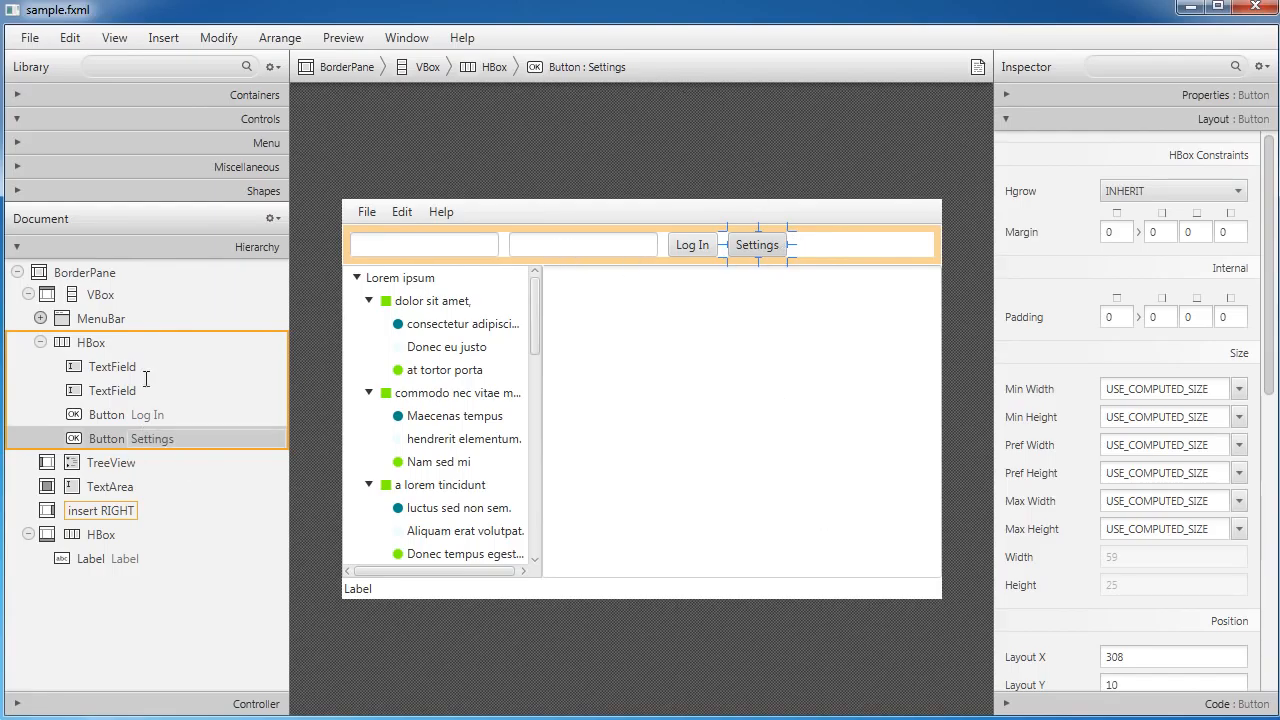
Step: Find the Region container in the library and insert it between the second TextField and the Log In button
{"action": "left_click_drag", "start_coordinate": [199, 208], "coordinate": [194, 433]}
{"action": "left_click", "coordinate": [148, 66]}
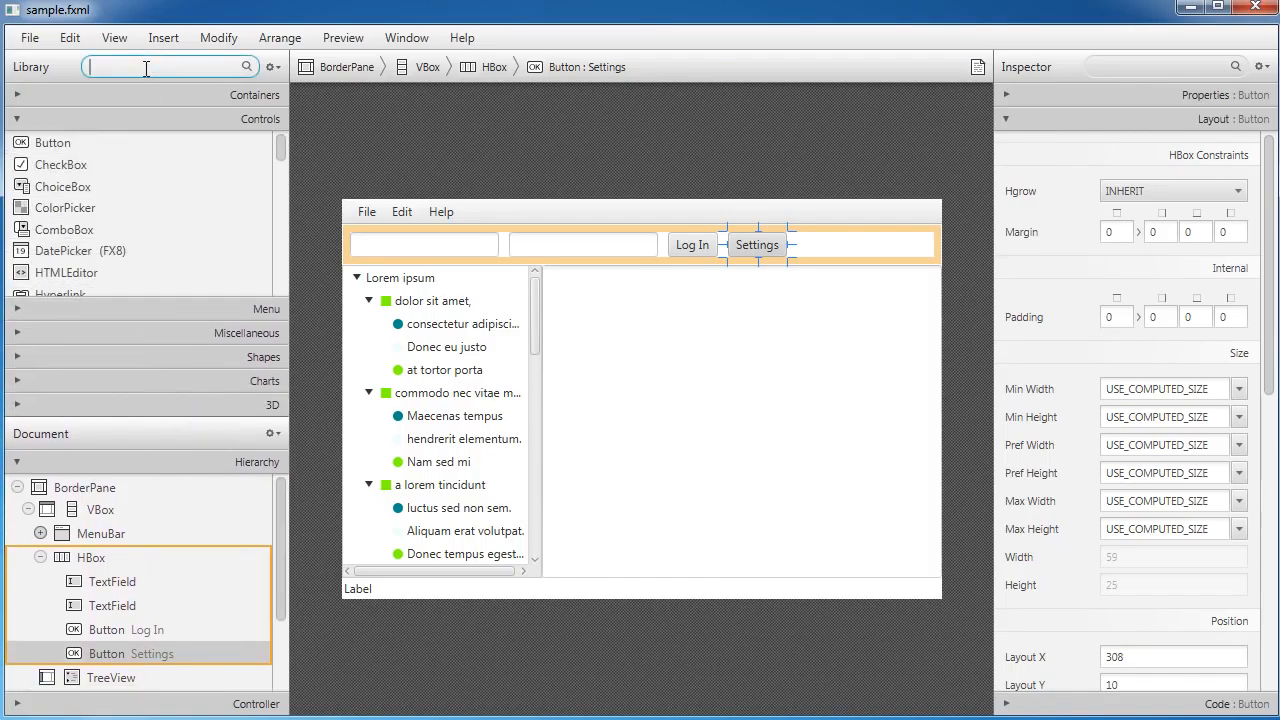
{"action": "type", "text": "reg"}
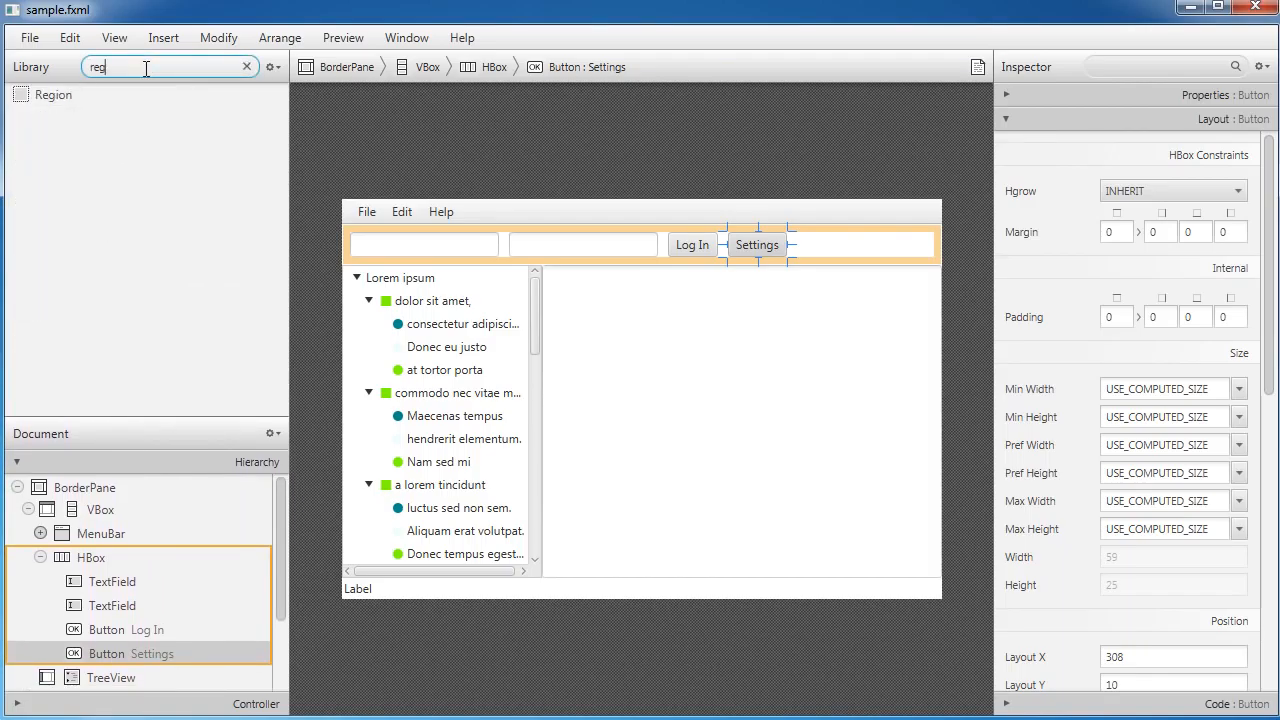
{"action": "left_click", "coordinate": [42, 96]}
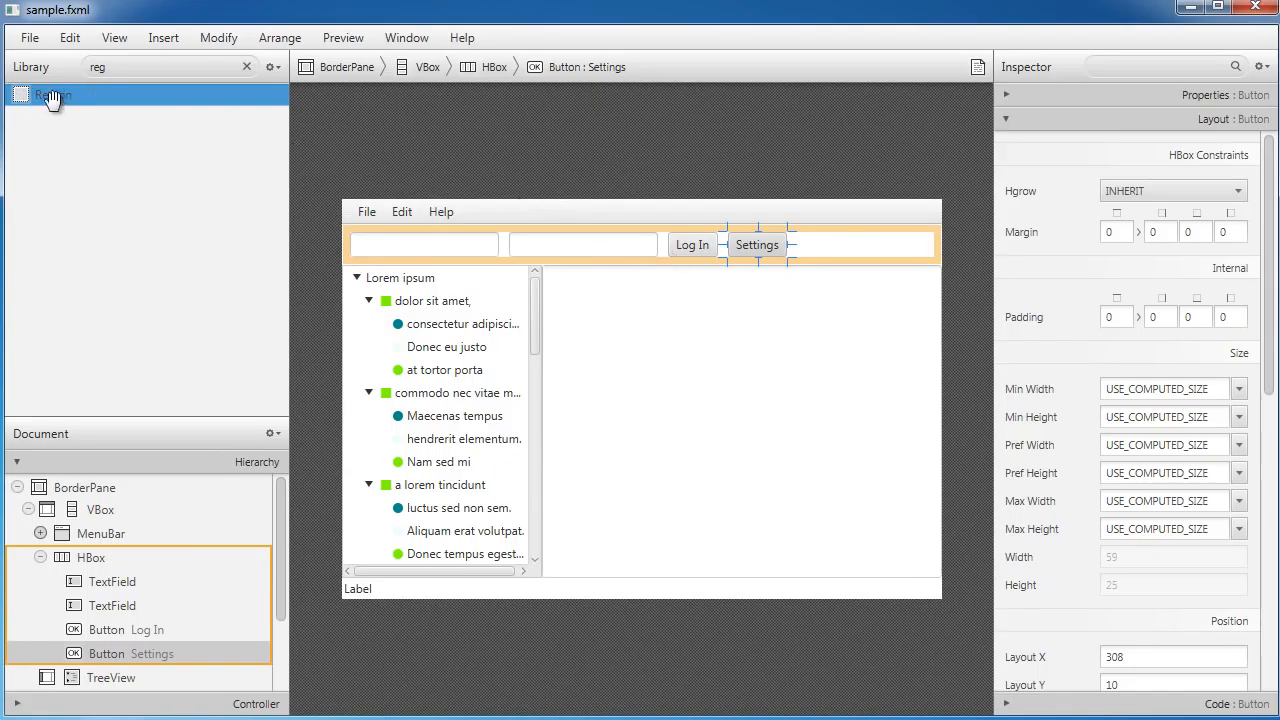
{"action": "left_click_drag", "start_coordinate": [55, 95], "coordinate": [673, 266]}
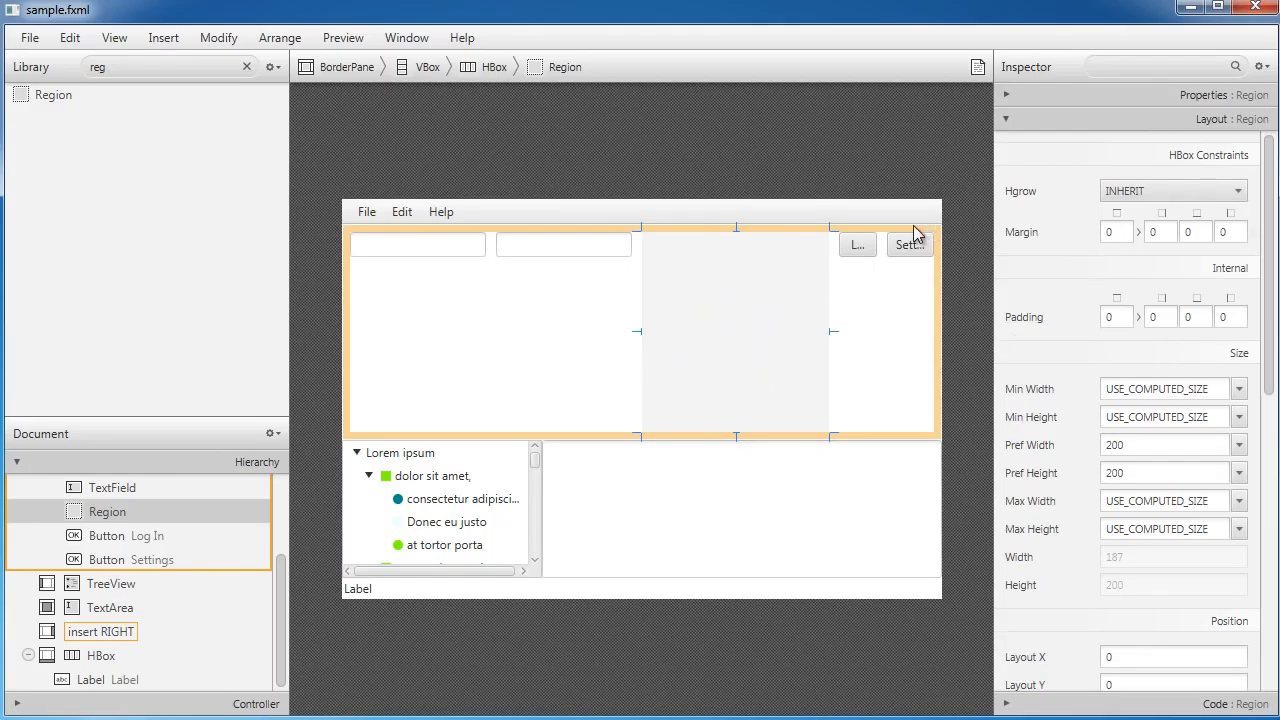
Step: Set the Region's Hgrow to ALWAYS and apply Use Computed Sizes to it
{"action": "left_click", "coordinate": [1155, 198]}
{"action": "left_click", "coordinate": [1150, 256]}
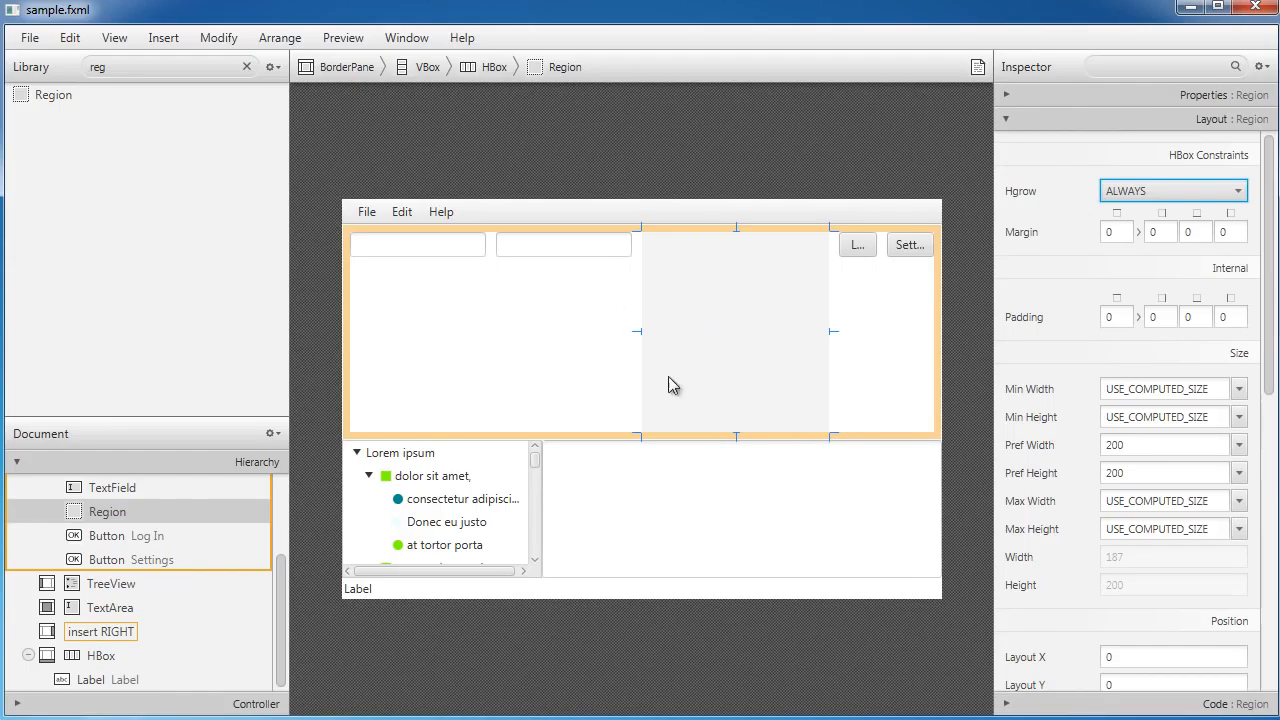
{"action": "left_click", "coordinate": [224, 38]}
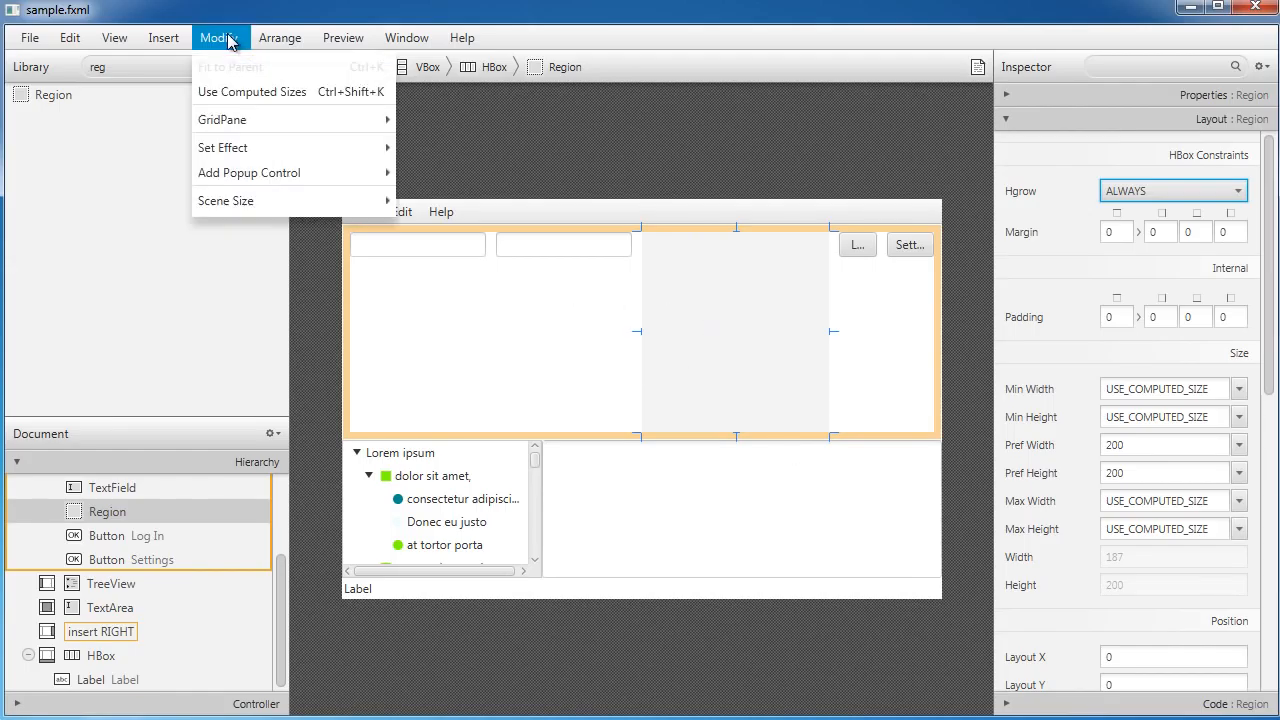
{"action": "left_click", "coordinate": [251, 91]}
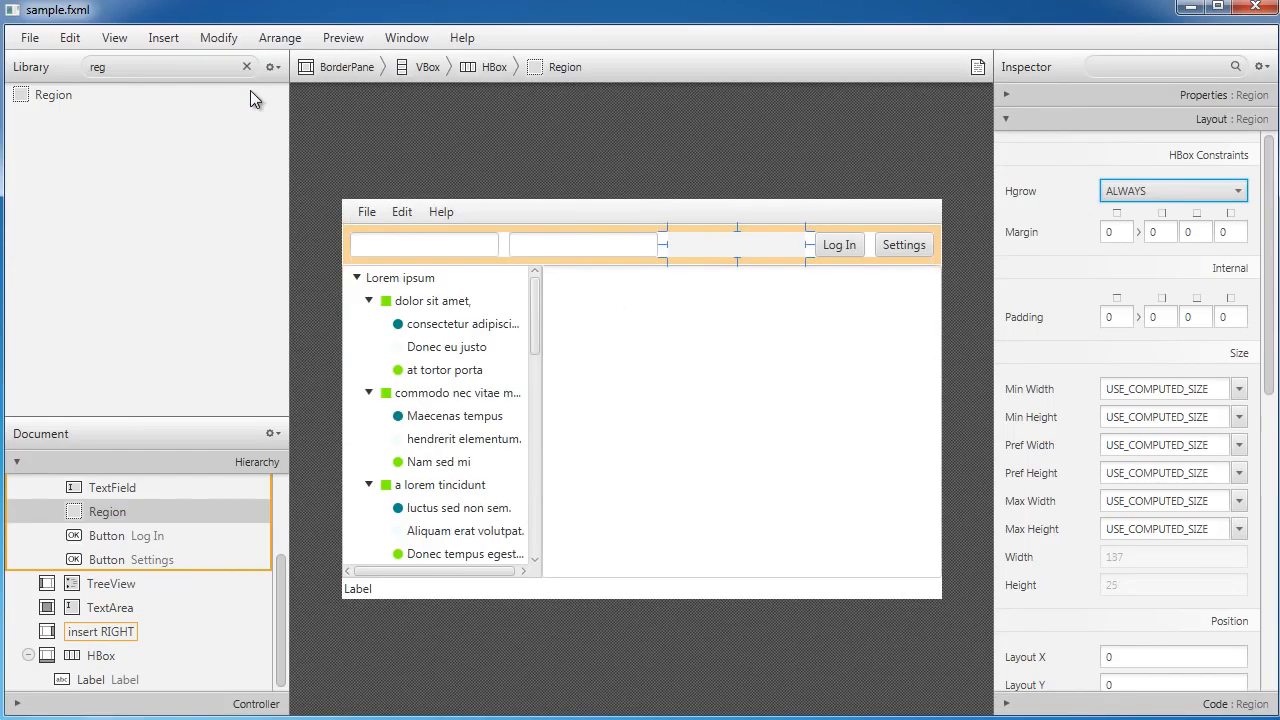
Step: Preview the interface with the Region in place and enlarge the window to examine how the toolbar buttons follow the resizing
{"action": "left_click", "coordinate": [345, 38]}
{"action": "left_click", "coordinate": [355, 68]}
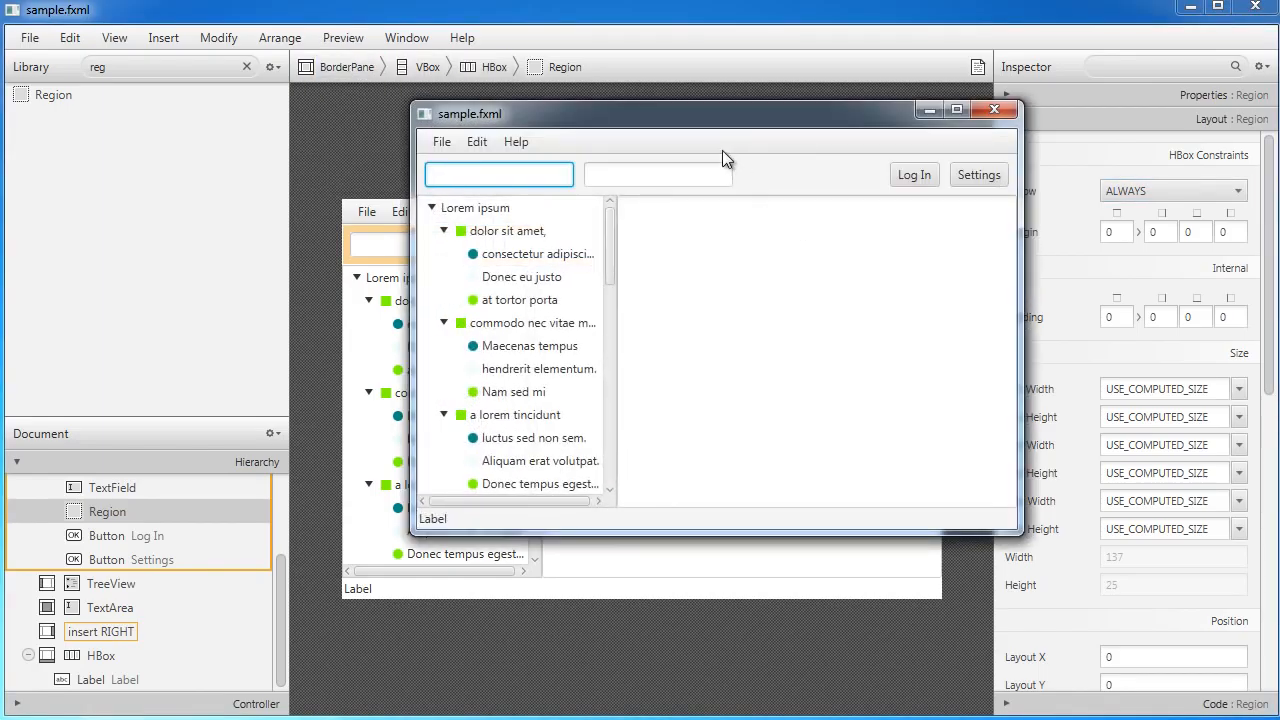
{"action": "left_click_drag", "start_coordinate": [730, 115], "coordinate": [487, 92]}
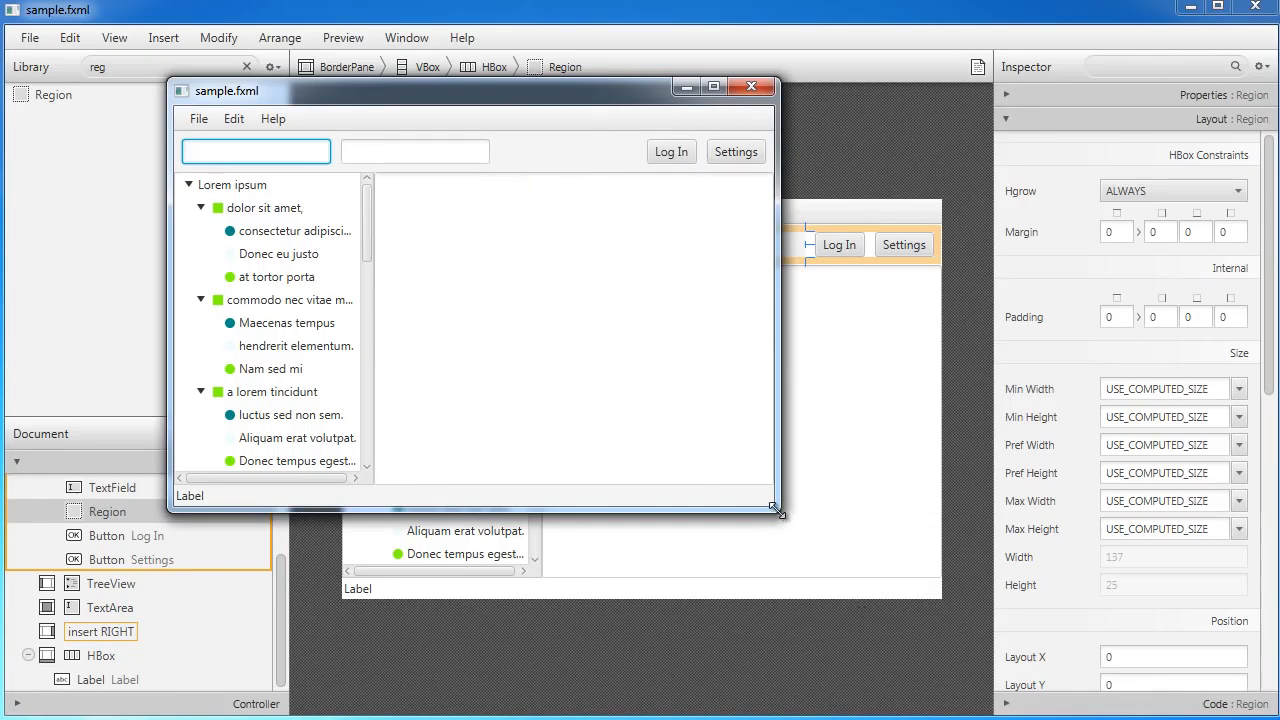
{"action": "left_click_drag", "start_coordinate": [780, 512], "coordinate": [1082, 663]}
{"action": "left_click", "coordinate": [474, 286]}
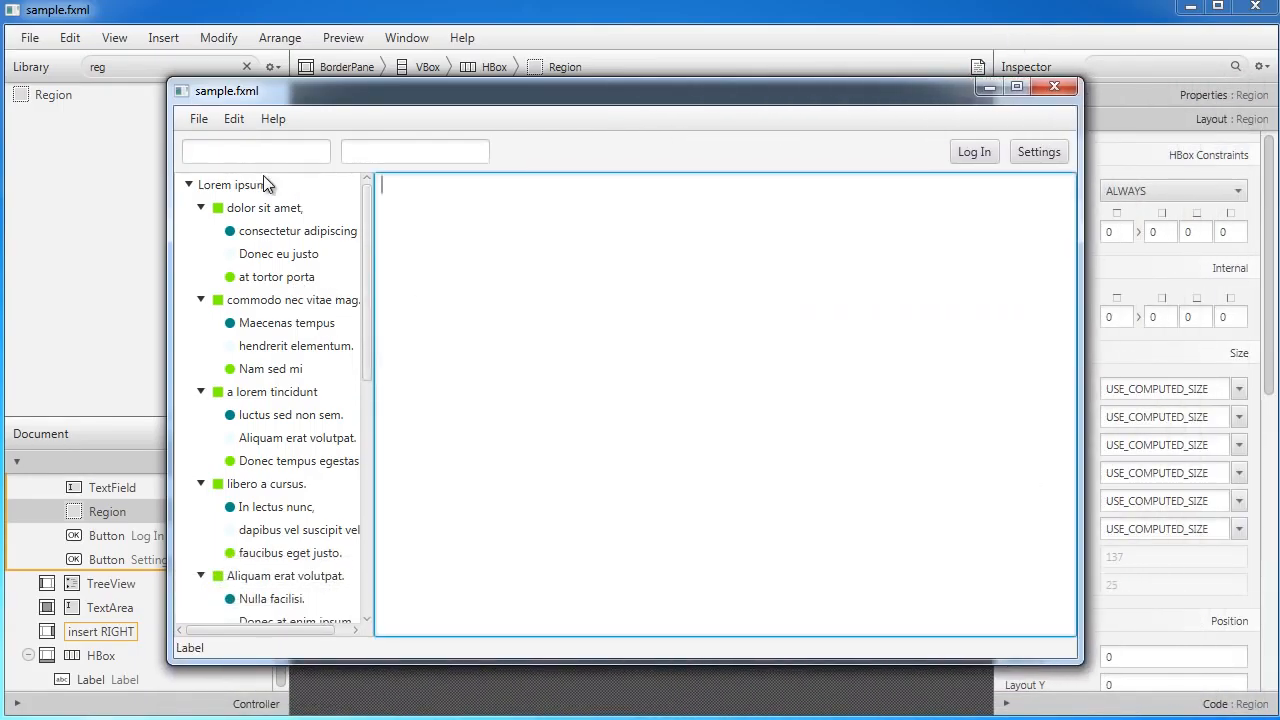
{"action": "left_click", "coordinate": [1056, 88]}
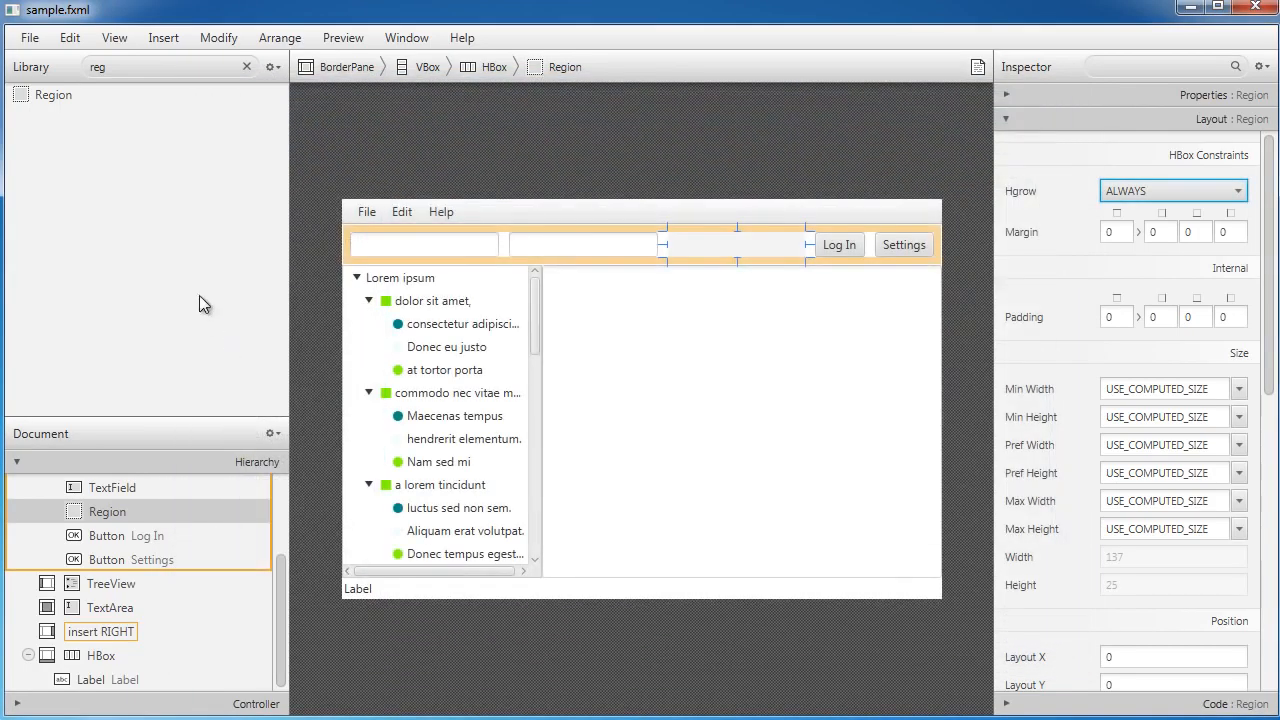
Step: Set the prompt text of the first TextField in the toolbar row to "username"
{"action": "left_click", "coordinate": [574, 268]}
{"action": "left_click", "coordinate": [439, 246]}
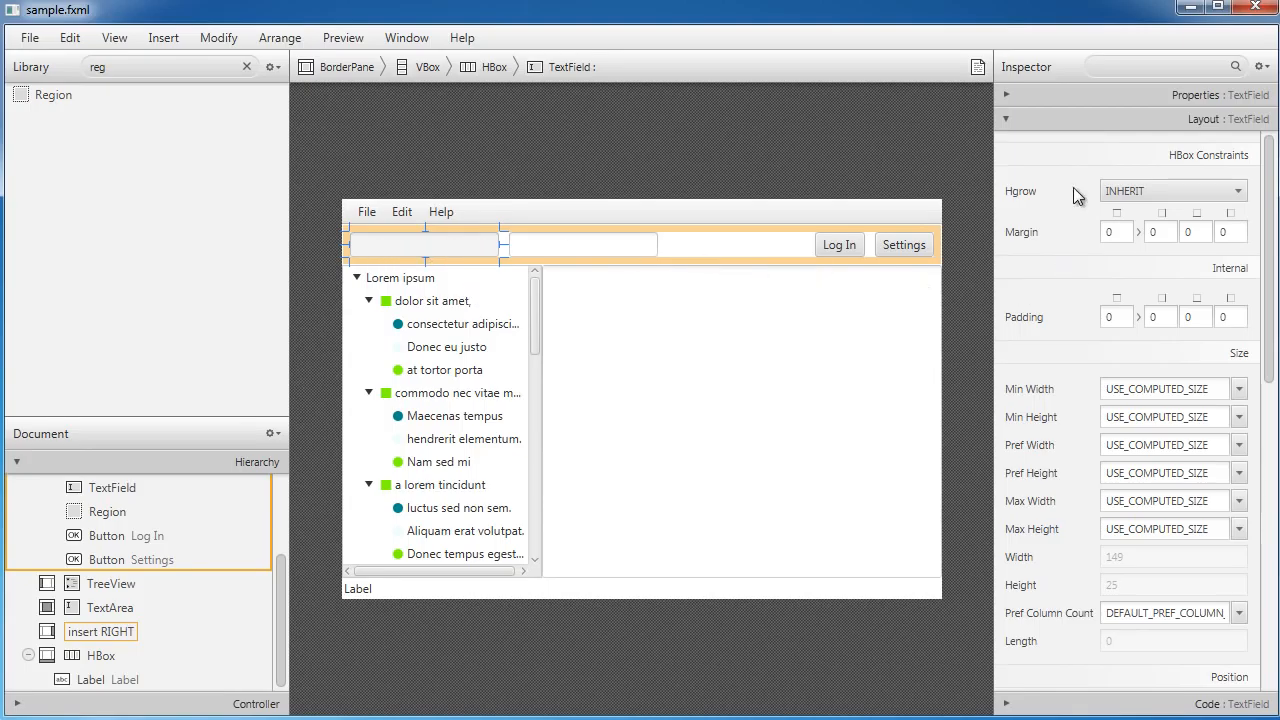
{"action": "left_click", "coordinate": [1106, 96]}
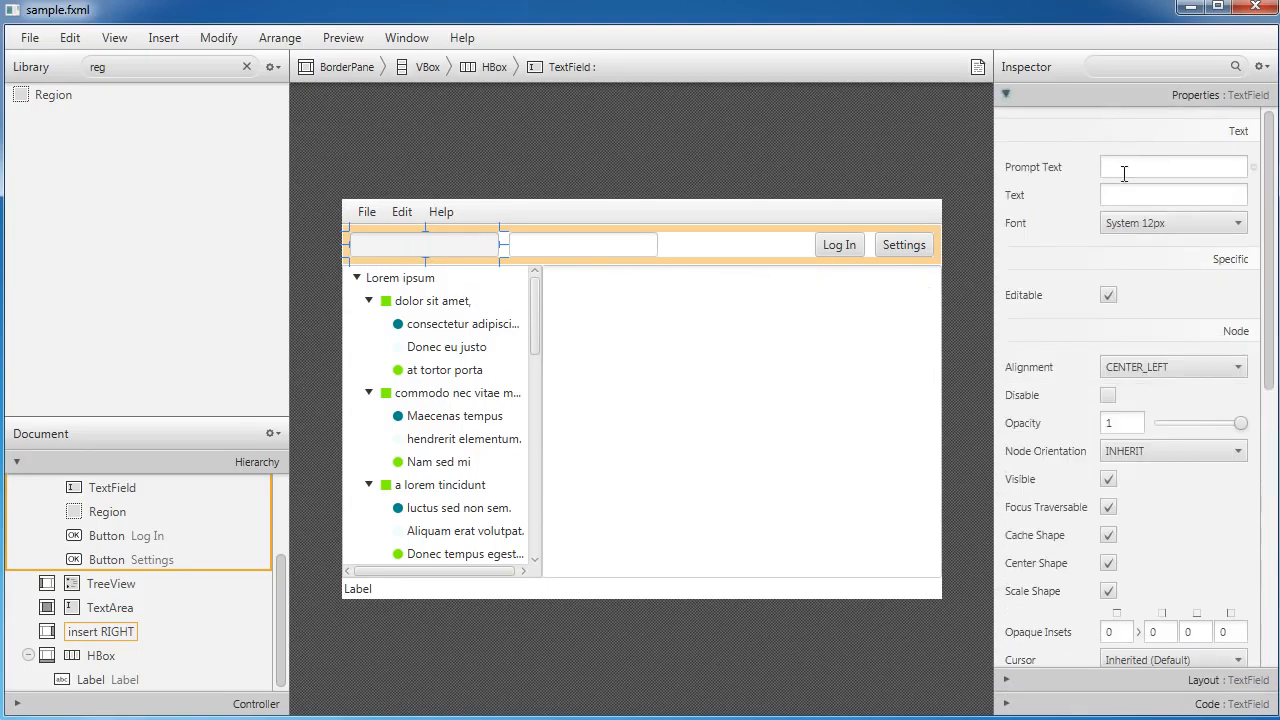
{"action": "left_click", "coordinate": [1124, 170]}
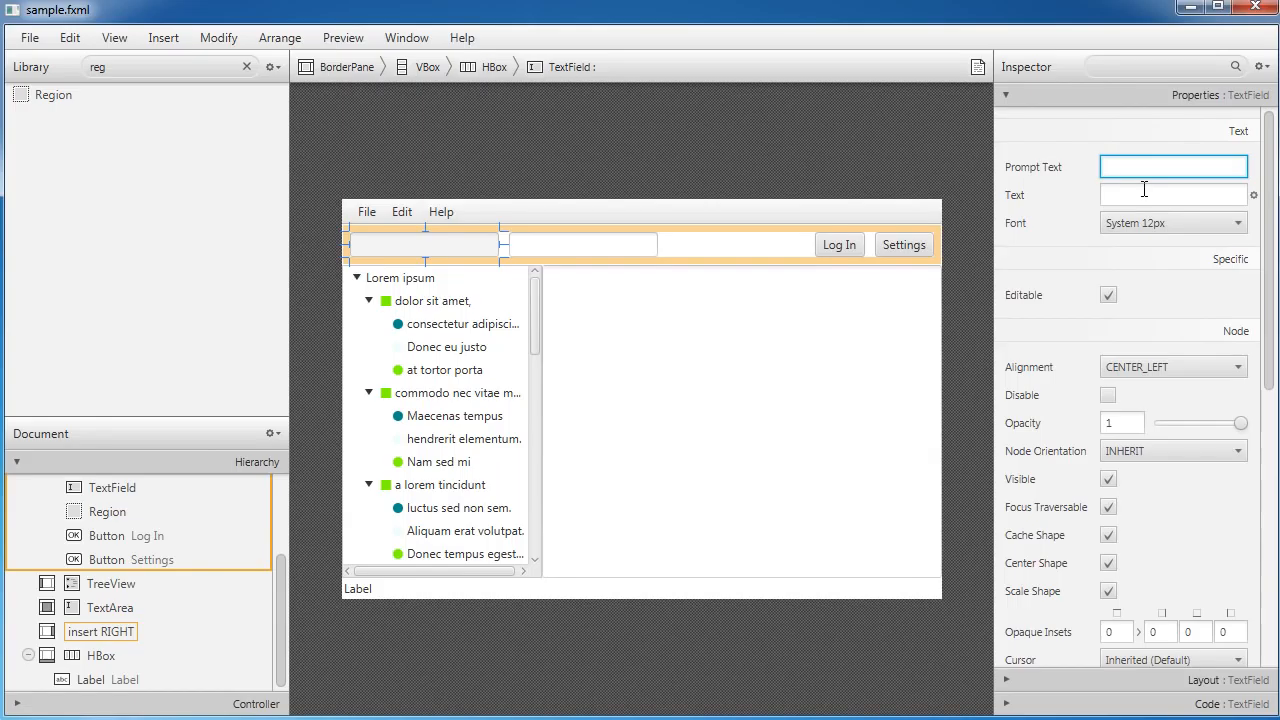
{"action": "type", "text": "username"}
Step: Give the second TextField, beside the username field, the prompt text "password"
{"action": "left_click", "coordinate": [613, 245]}
{"action": "left_click", "coordinate": [1166, 167]}
{"action": "type", "text": "pa"}
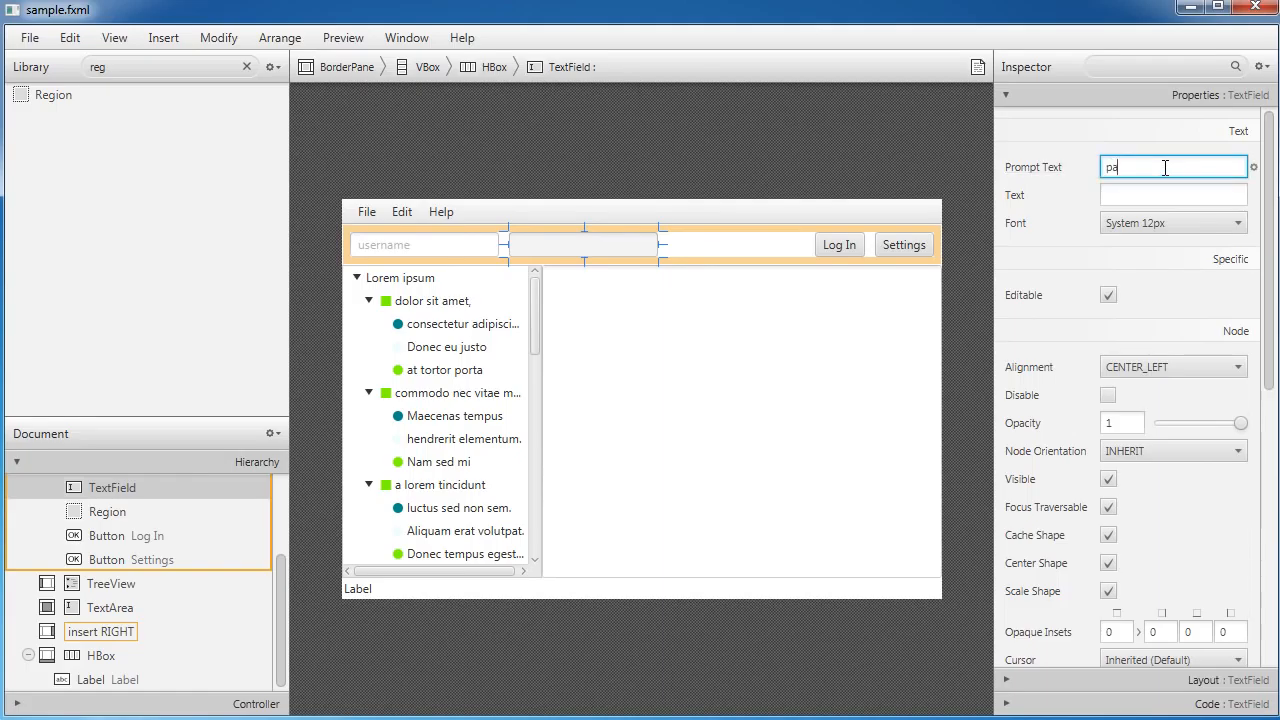
{"action": "type", "text": "ssword"}
{"action": "left_click", "coordinate": [1131, 196]}
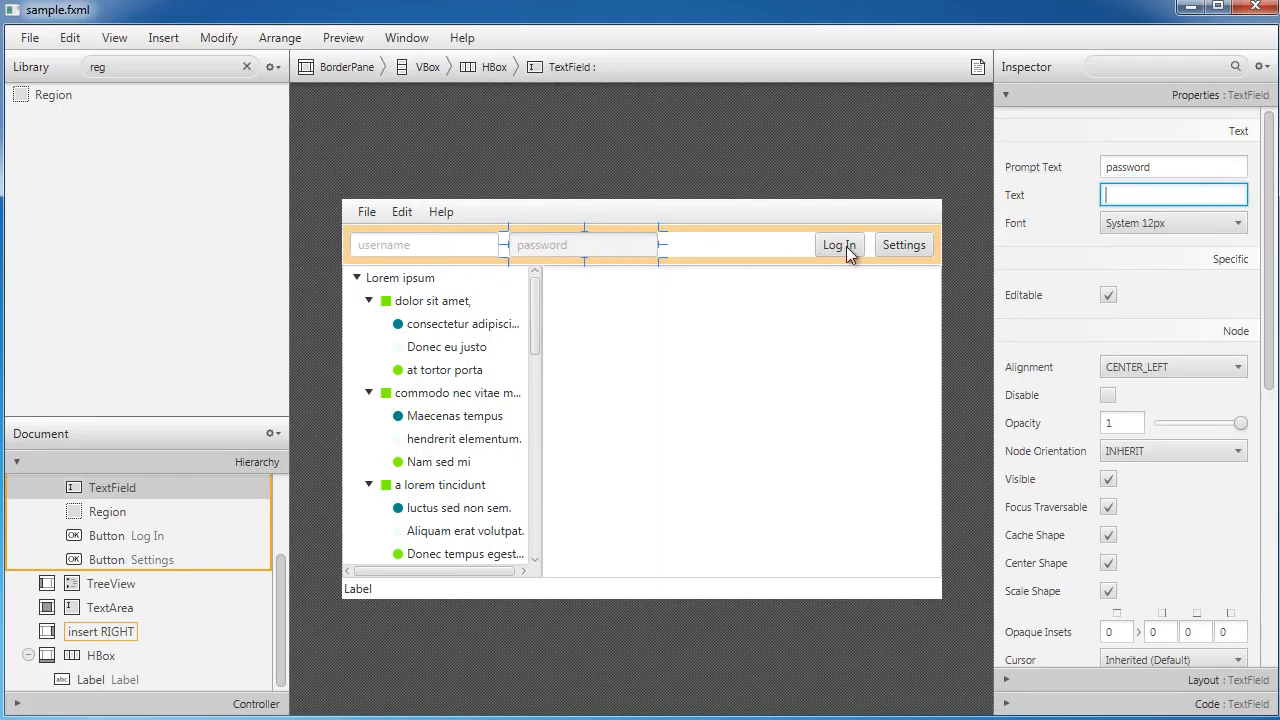
Step: Preview the interface, test the prompts by entering a sample username and a password, clear the password field, and close the preview
{"action": "left_click", "coordinate": [343, 37]}
{"action": "left_click", "coordinate": [360, 63]}
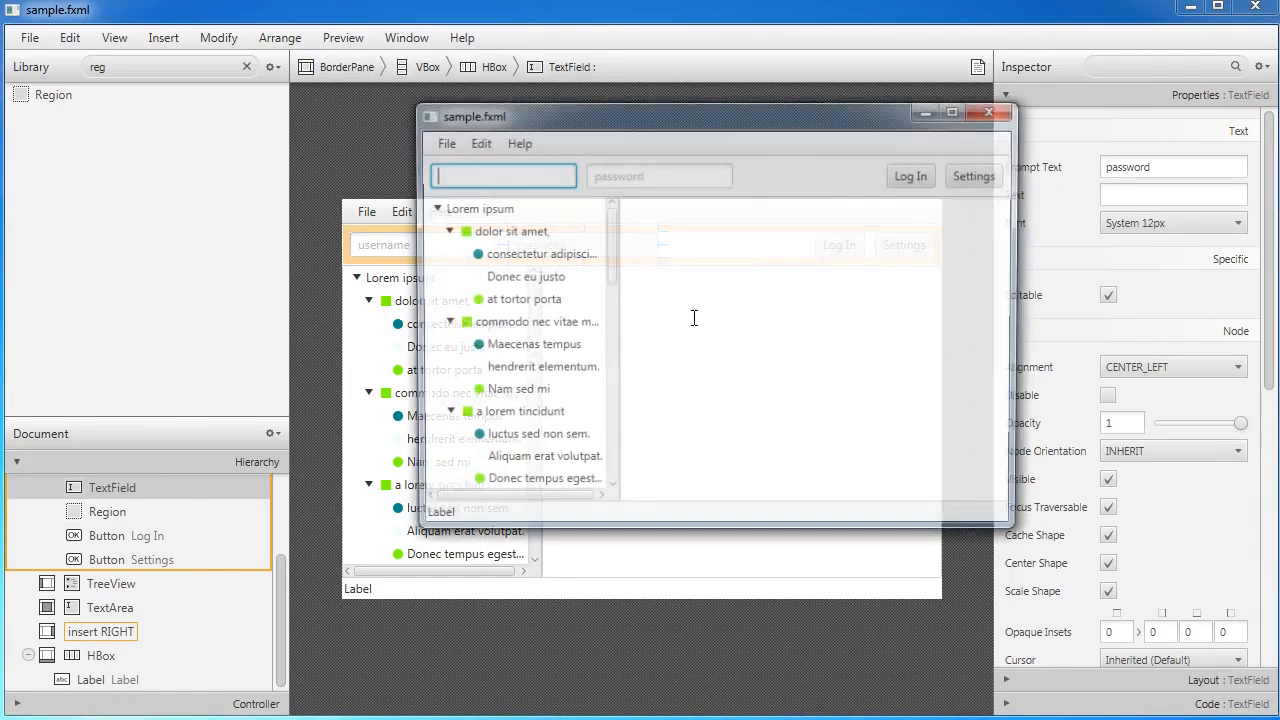
{"action": "left_click", "coordinate": [645, 177]}
{"action": "left_click", "coordinate": [512, 177]}
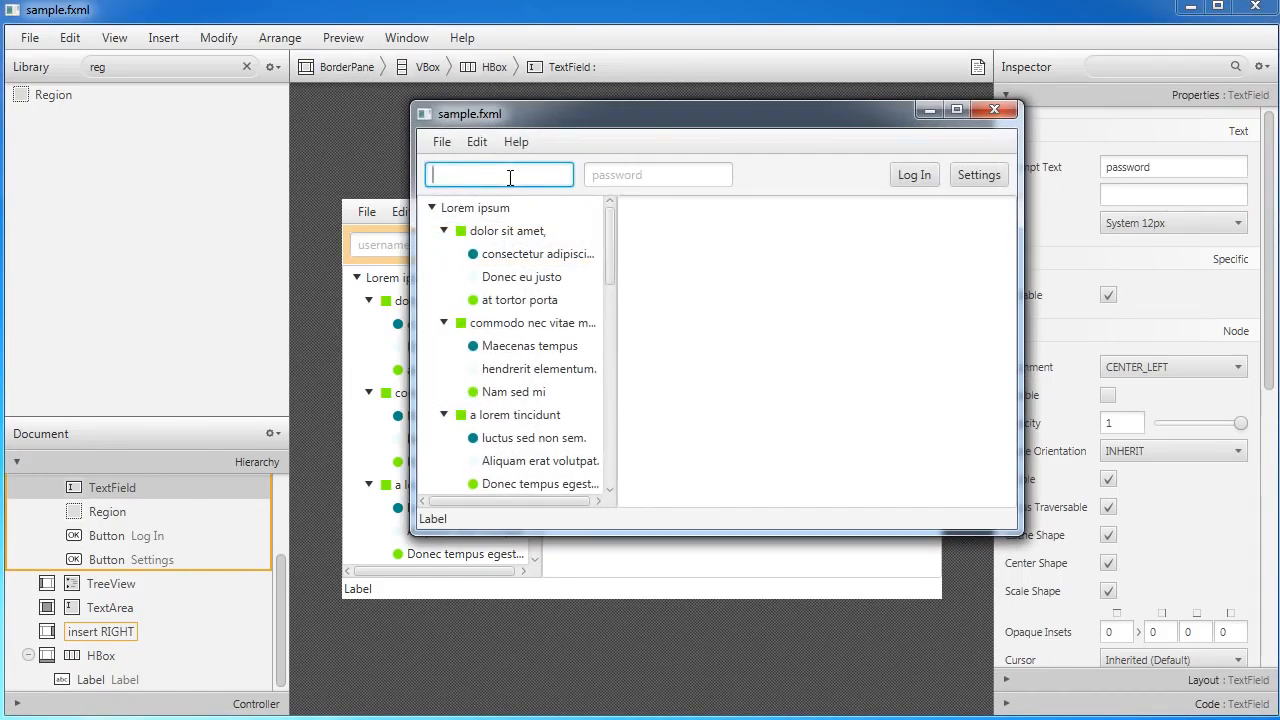
{"action": "type", "text": "thenewboston"}
{"action": "left_click", "coordinate": [587, 177]}
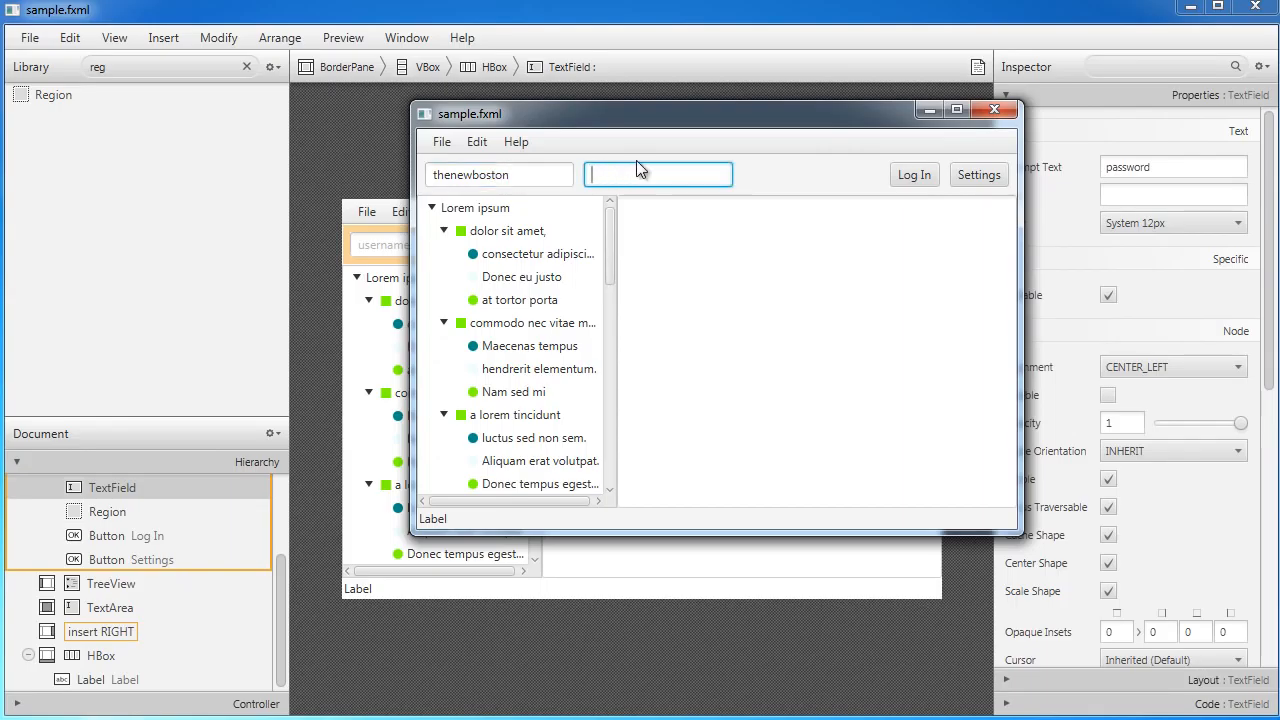
{"action": "type", "text": "hamabcontuna"}
{"action": "double_click", "coordinate": [608, 175]}
{"action": "key", "text": "BackSpace"}
{"action": "left_click", "coordinate": [797, 325]}
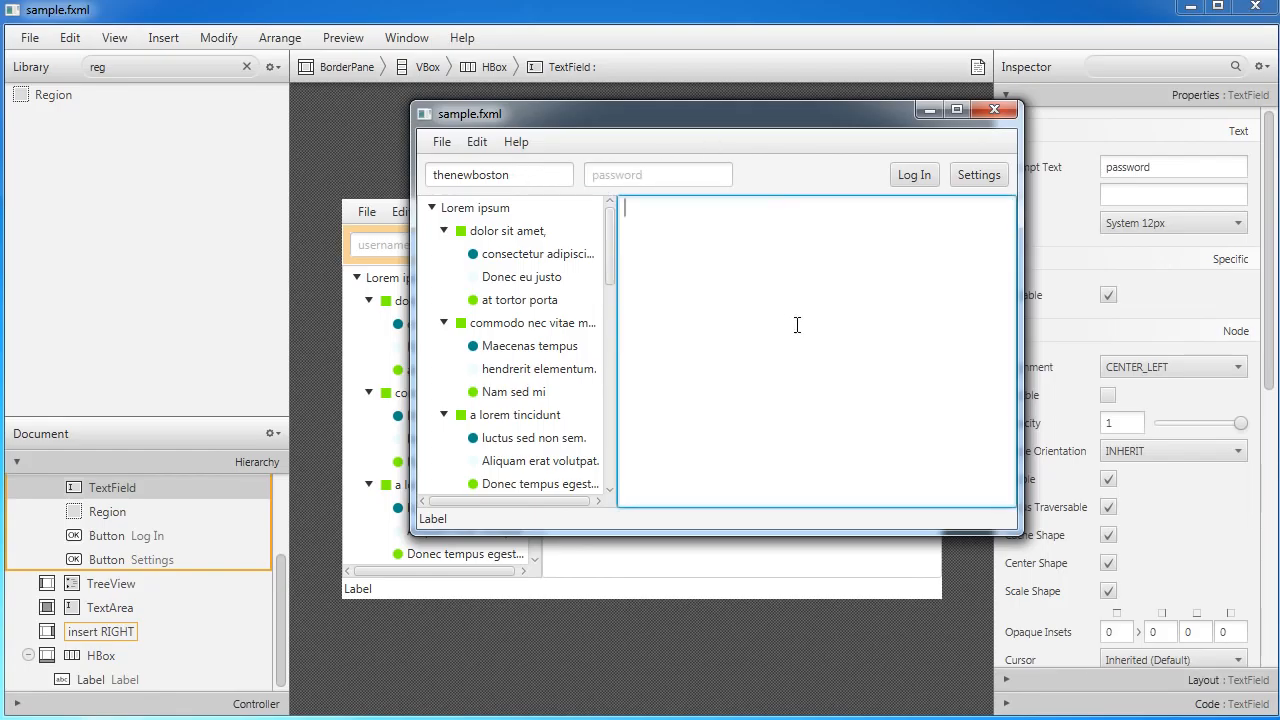
{"action": "left_click", "coordinate": [994, 109]}
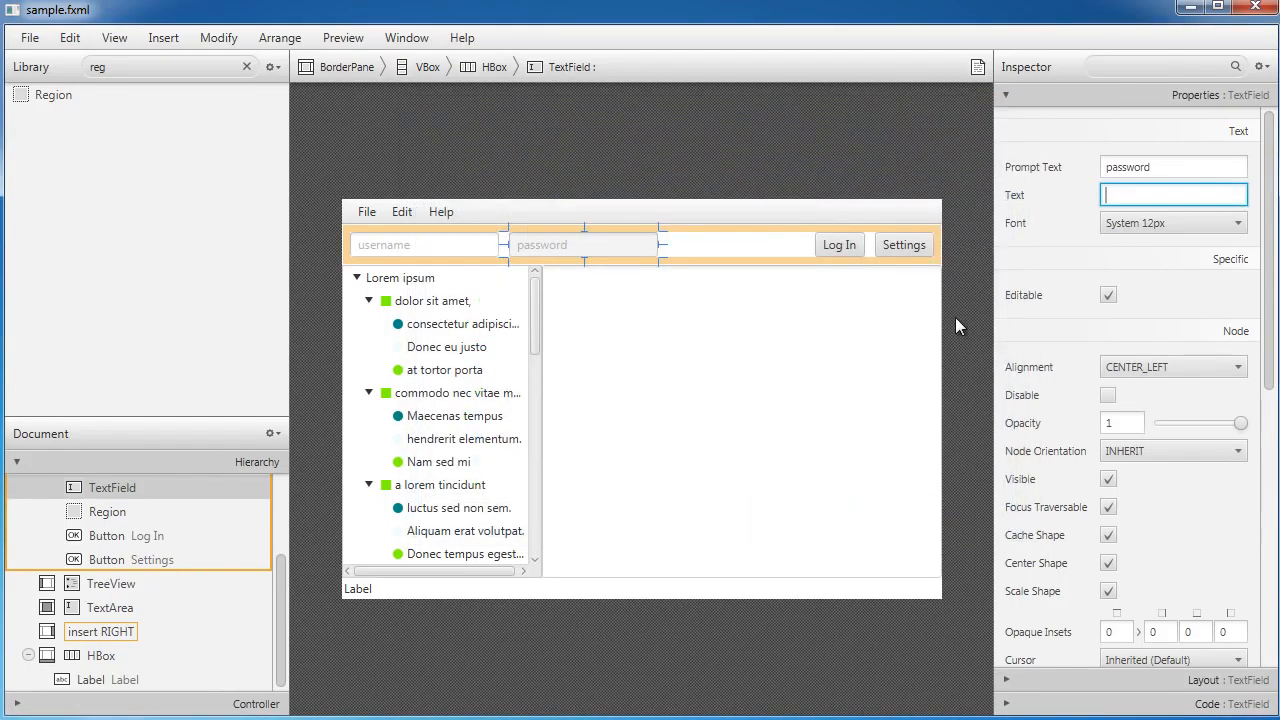
Step: Clear the library search, collapse the Controls section, and enlarge the Document area to show the full hierarchy
{"action": "left_click", "coordinate": [715, 284]}
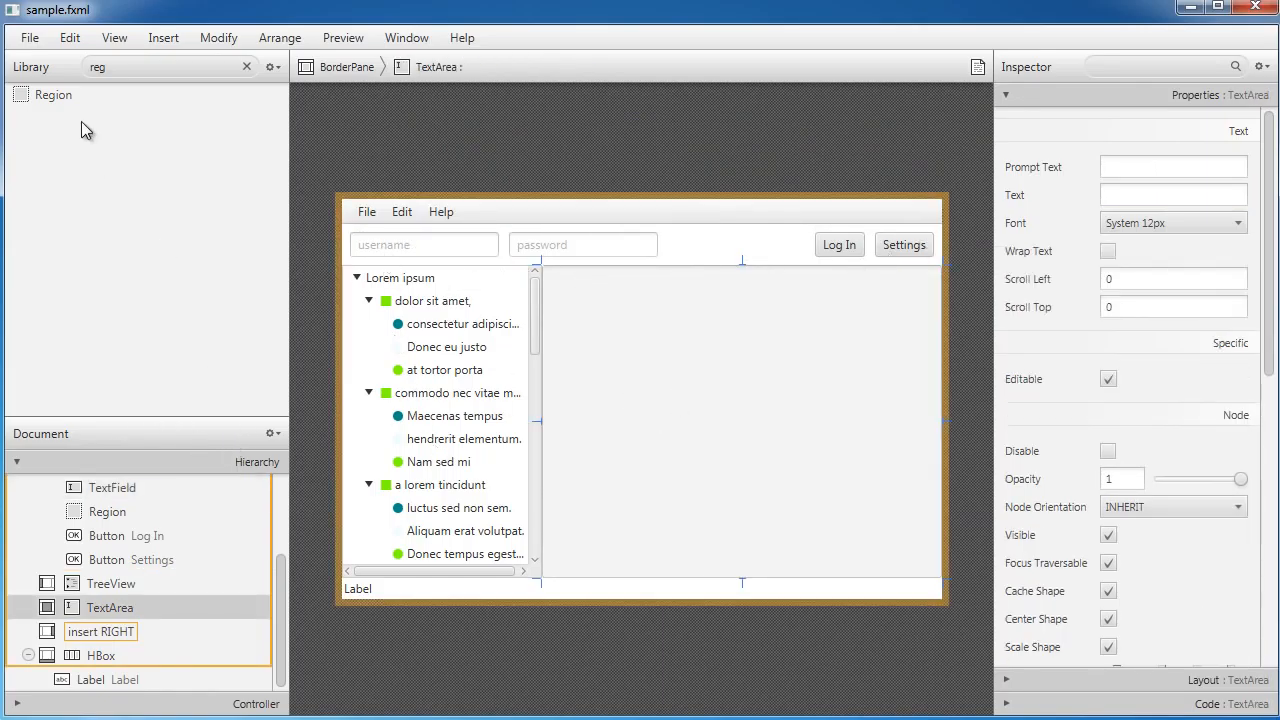
{"action": "left_click", "coordinate": [243, 67]}
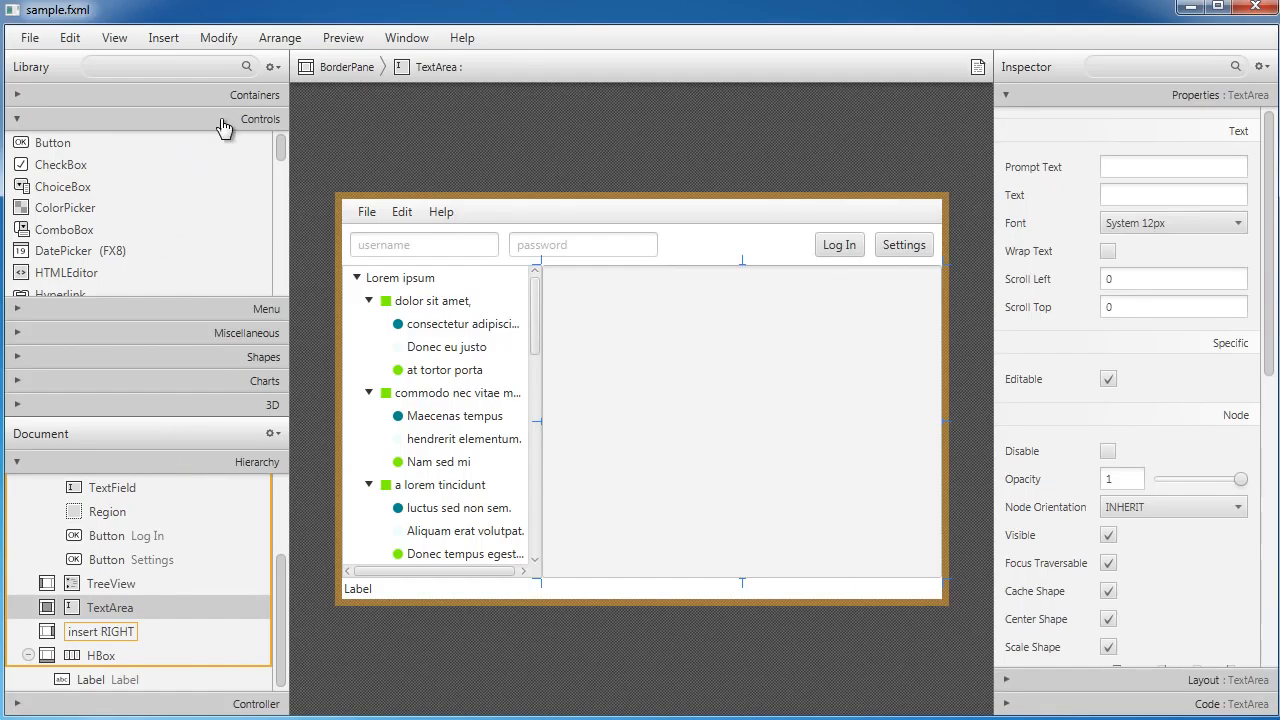
{"action": "left_click", "coordinate": [9, 122]}
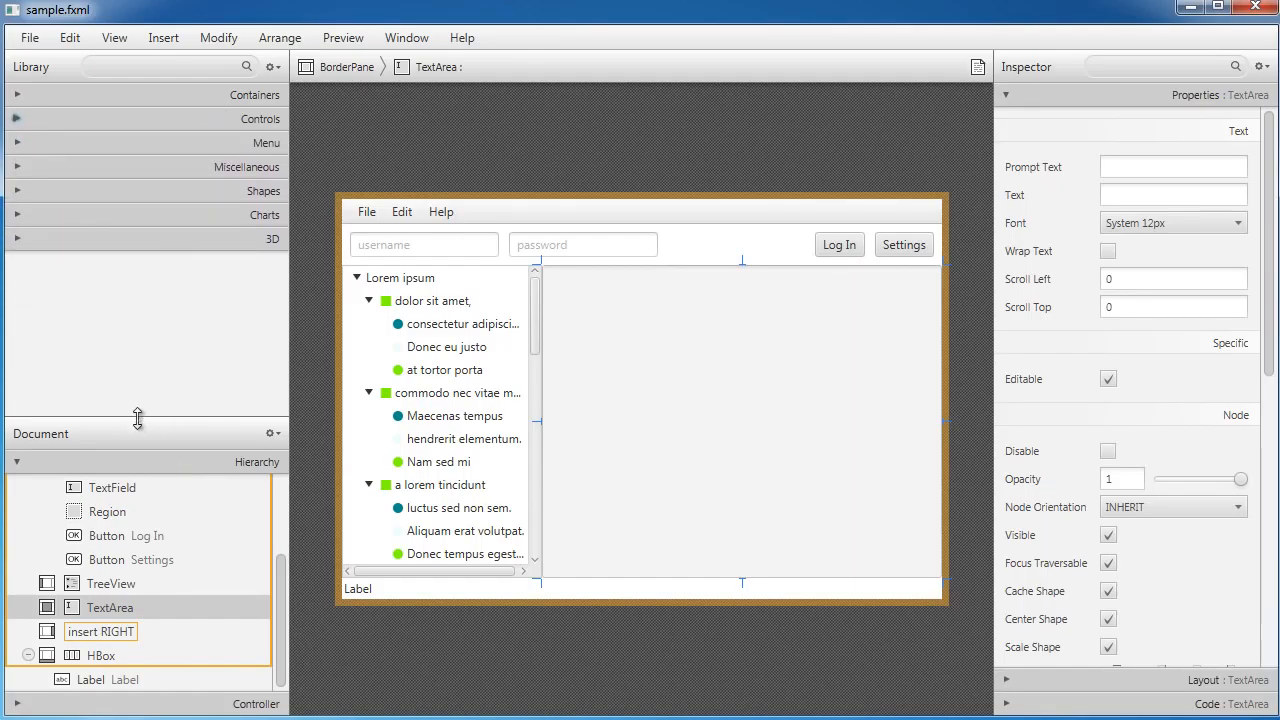
{"action": "left_click_drag", "start_coordinate": [136, 418], "coordinate": [142, 205]}
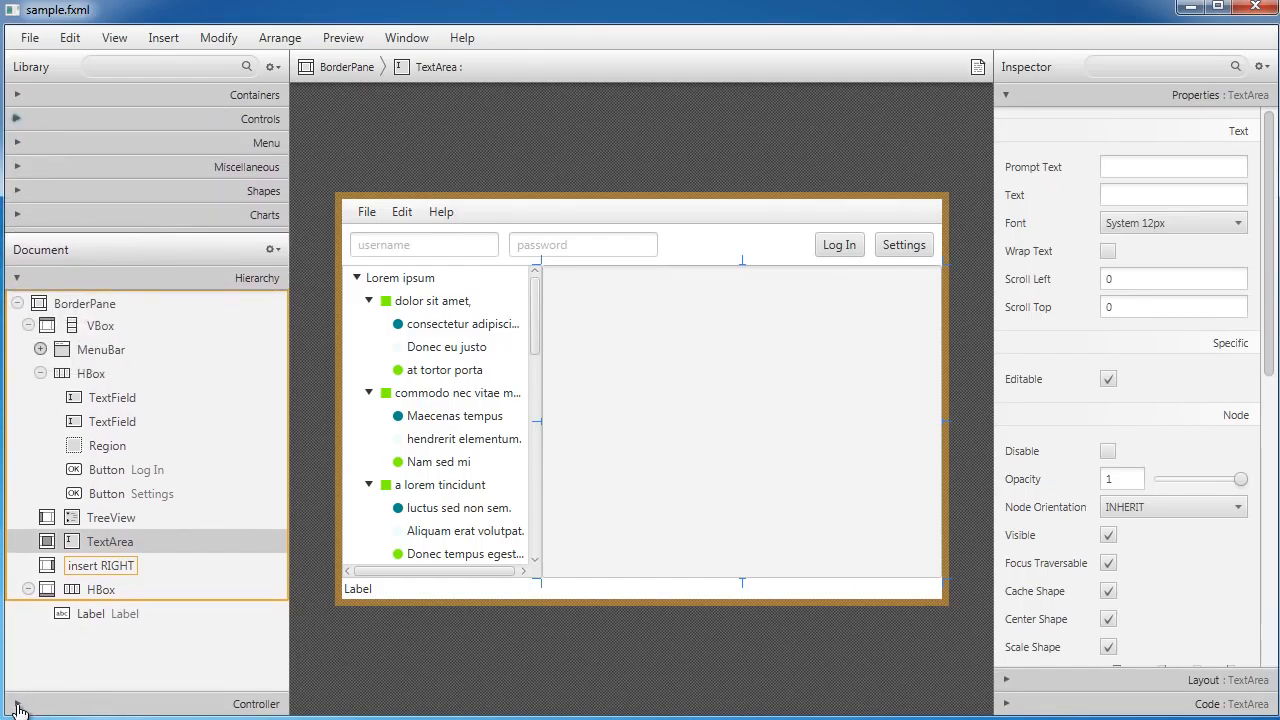
Step: Check the Controller class in IntelliJ IDEA, return to Scene Builder, and set the document's controller class to sample.Controller
{"action": "left_click", "coordinate": [425, 625]}
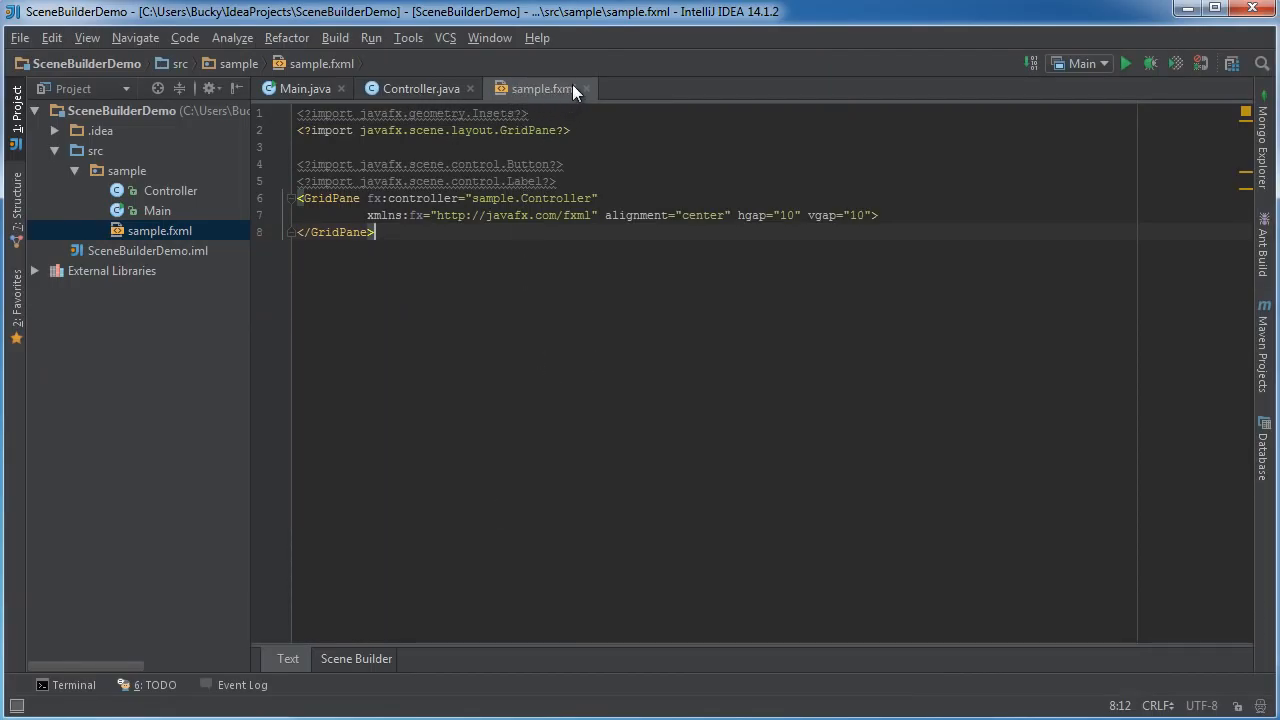
{"action": "left_click", "coordinate": [429, 88]}
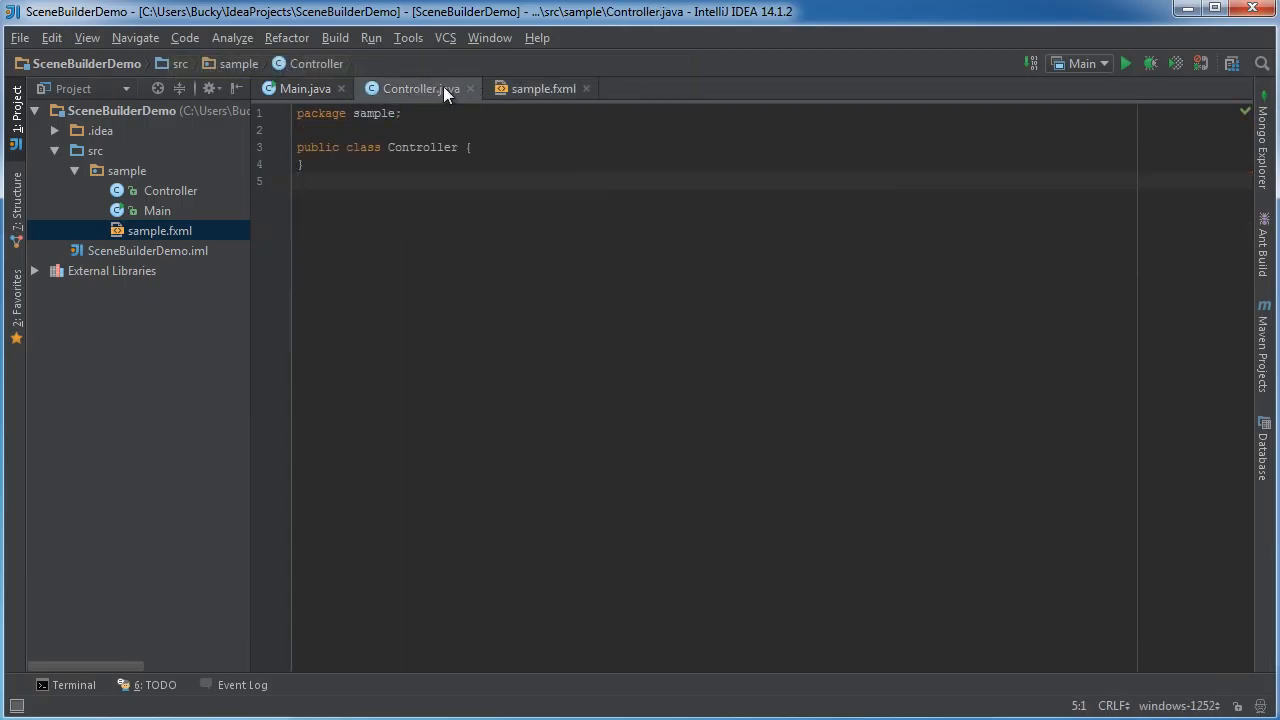
{"action": "key", "text": "alt+Tab"}
{"action": "left_click", "coordinate": [16, 699]}
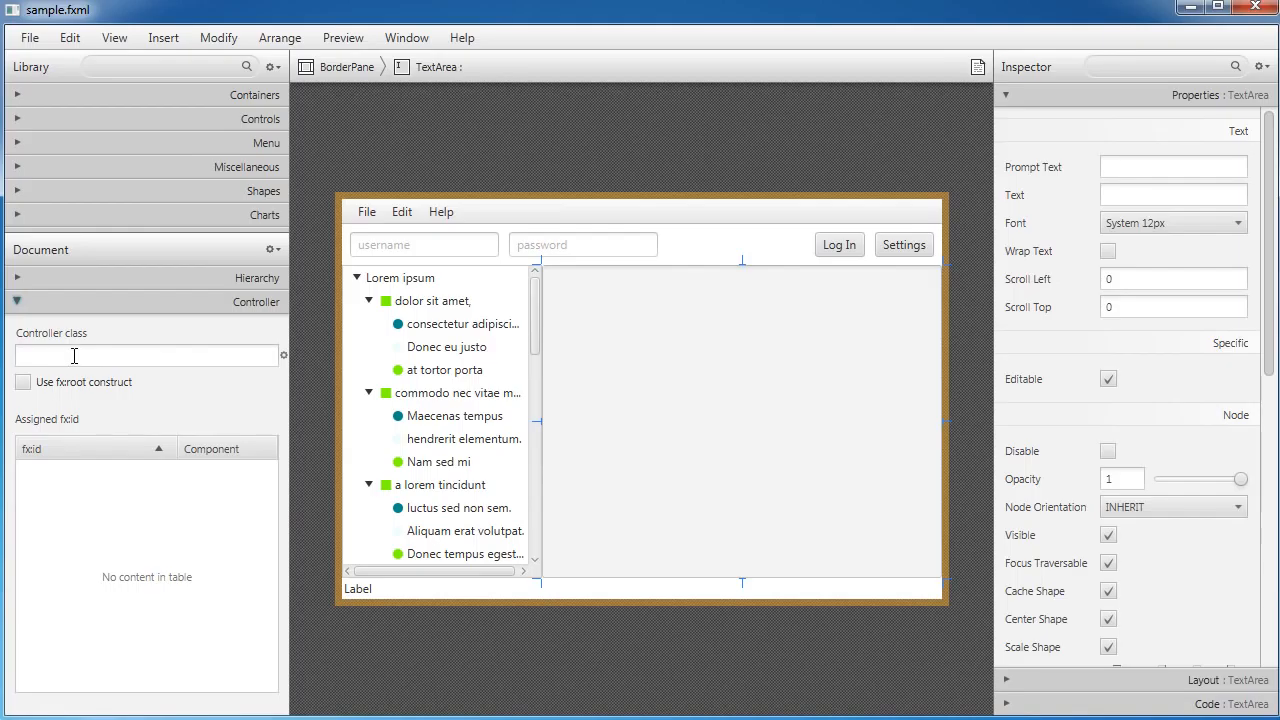
{"action": "left_click", "coordinate": [74, 356]}
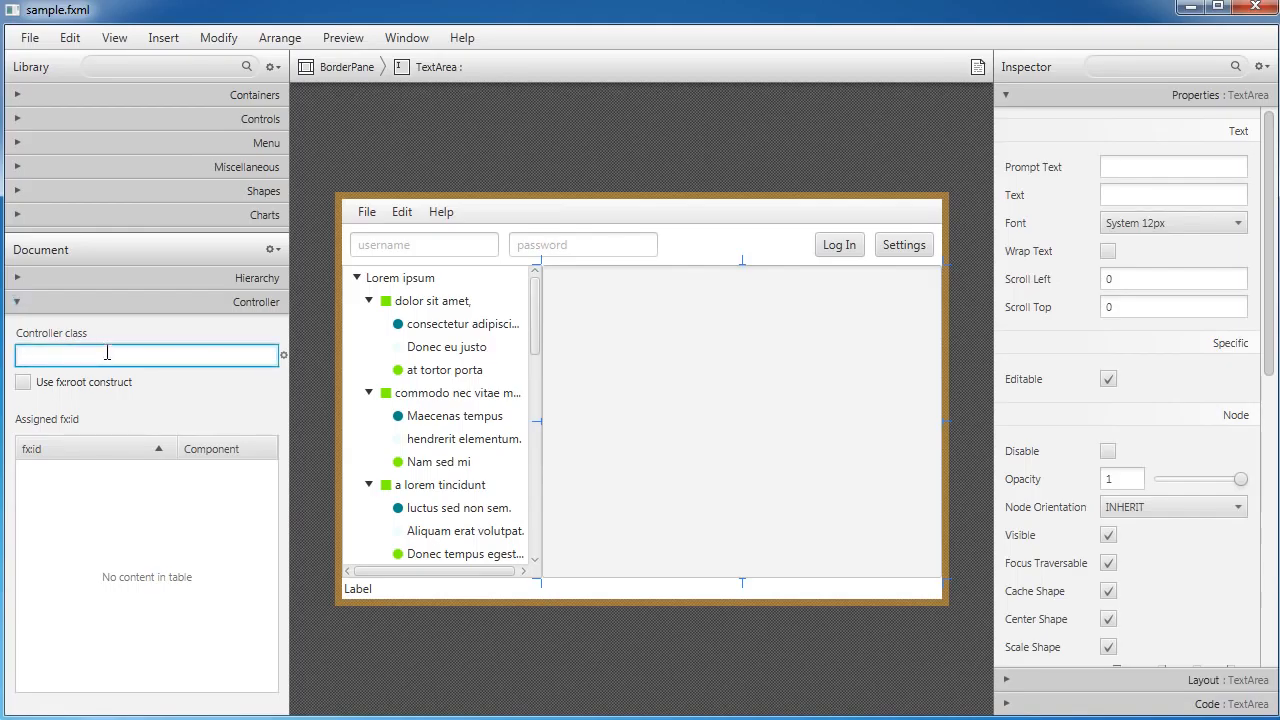
{"action": "type", "text": "sample.Controller"}
{"action": "left_click", "coordinate": [198, 381]}
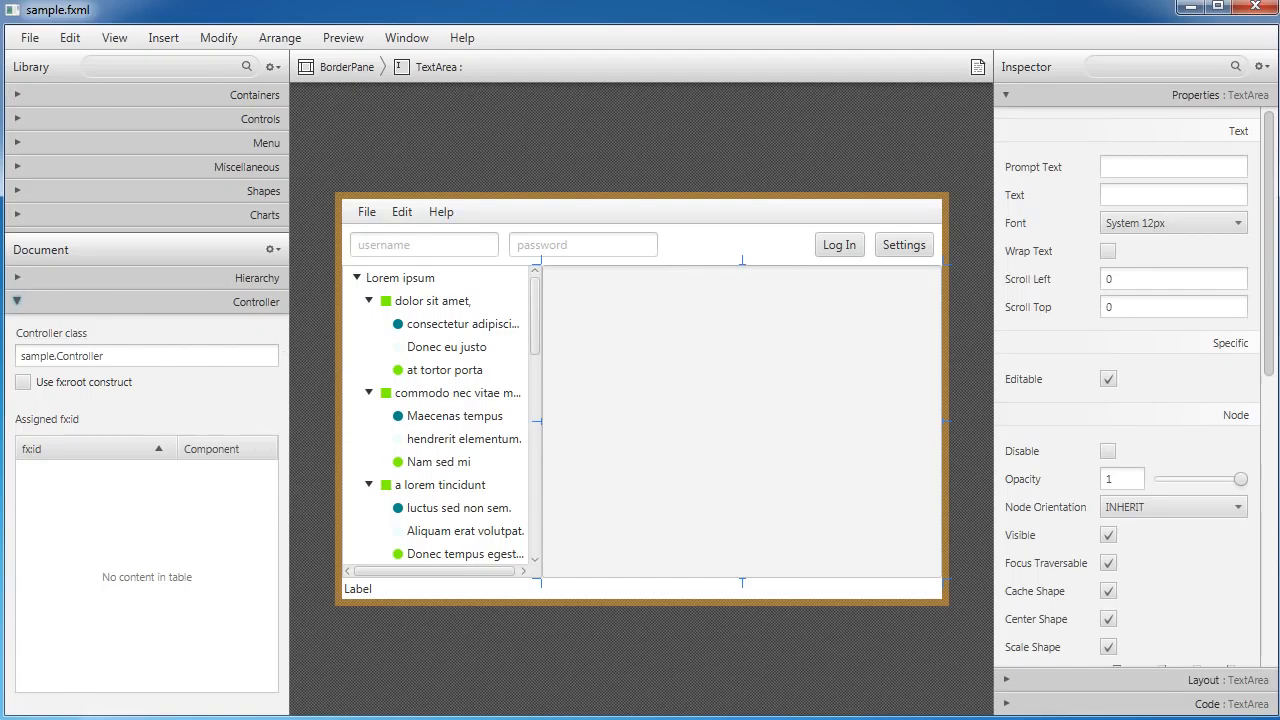
Step: Switch to Controller.java in IntelliJ IDEA and begin a "public void" method declaration inside the empty Controller class
{"action": "key", "text": "alt+Tab"}
{"action": "left_click", "coordinate": [423, 86]}
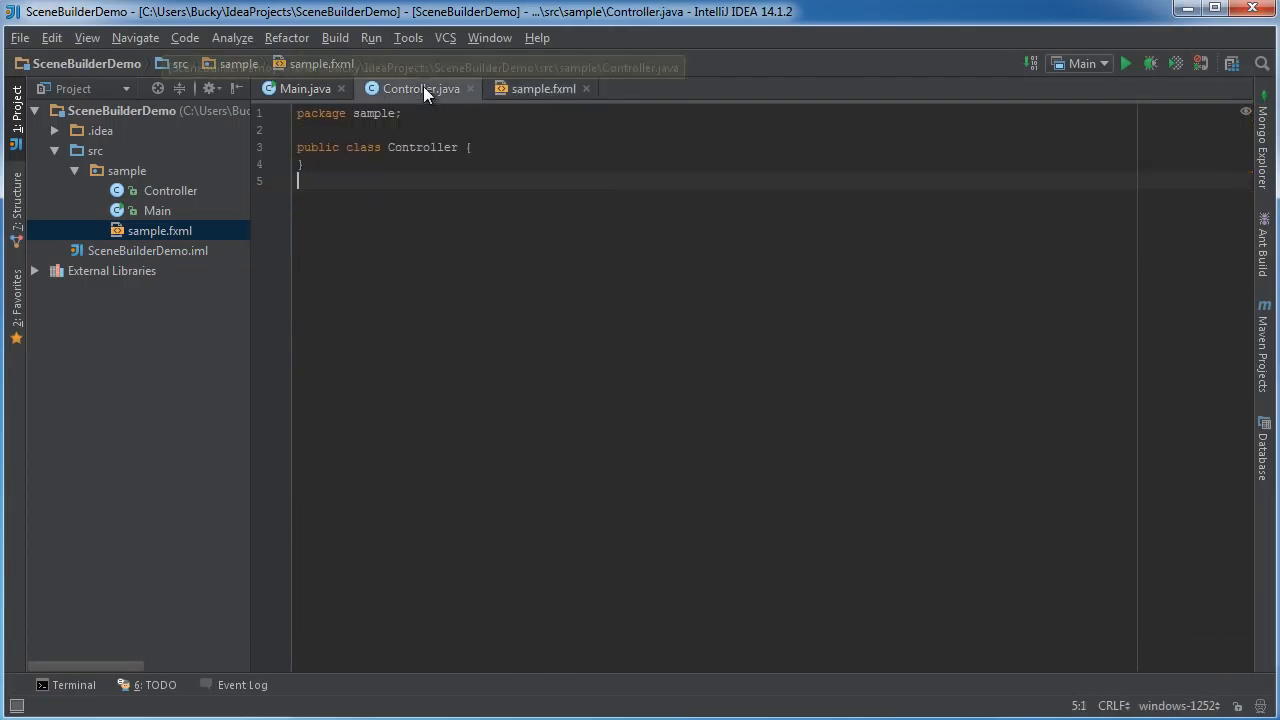
{"action": "left_click", "coordinate": [553, 147]}
{"action": "key", "text": "Return"}
{"action": "key", "text": "Return"}
{"action": "key", "text": "Return"}
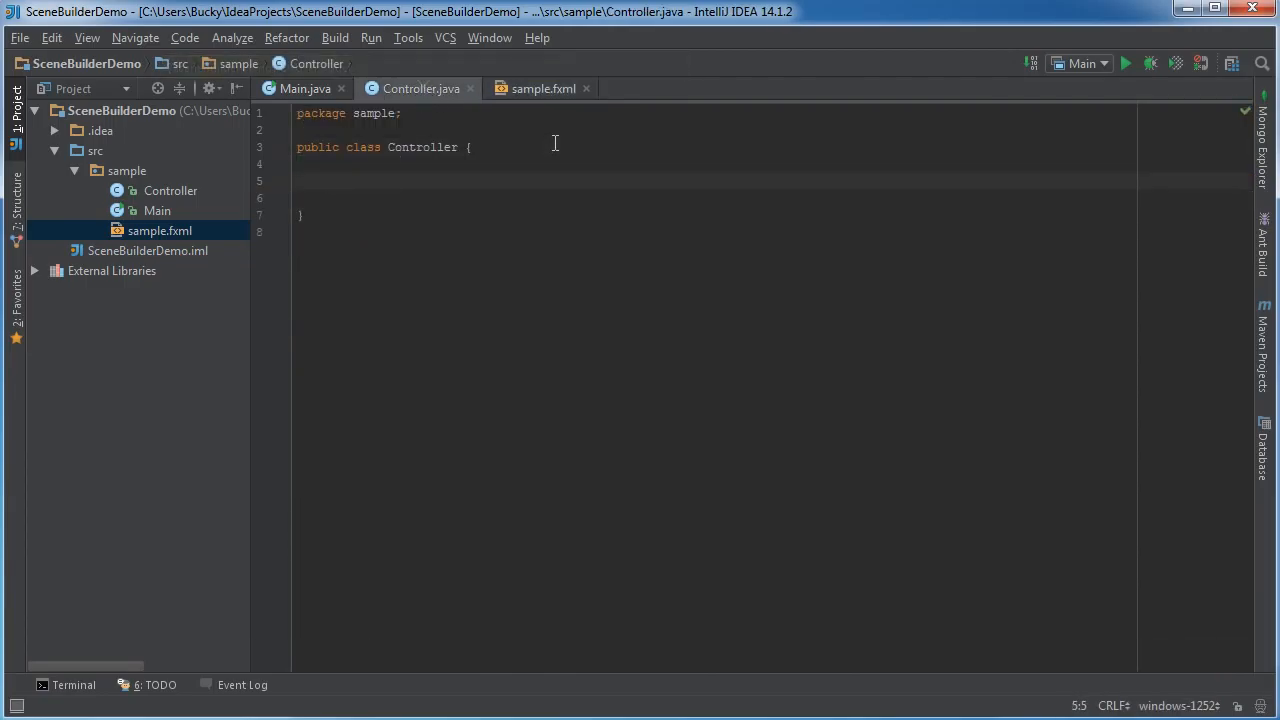
{"action": "type", "text": "pub"}
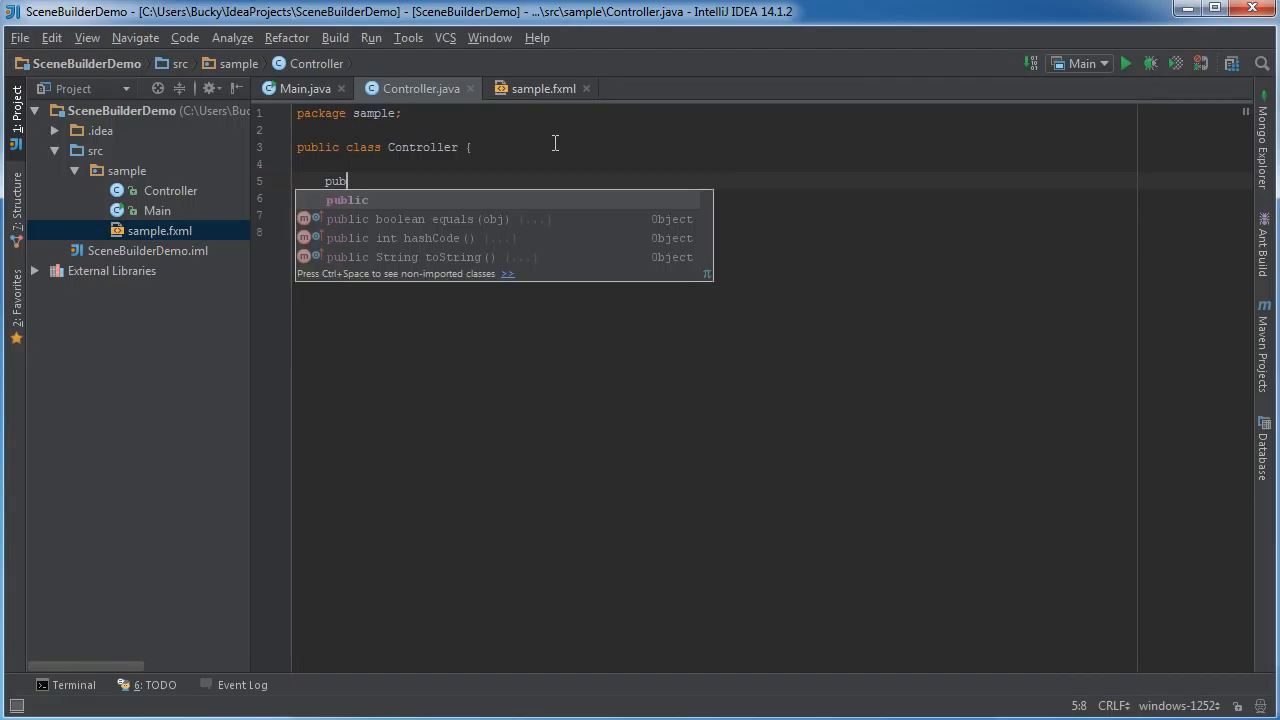
{"action": "type", "text": ";"}
{"action": "key", "text": "BackSpace"}
{"action": "type", "text": "lic void"}
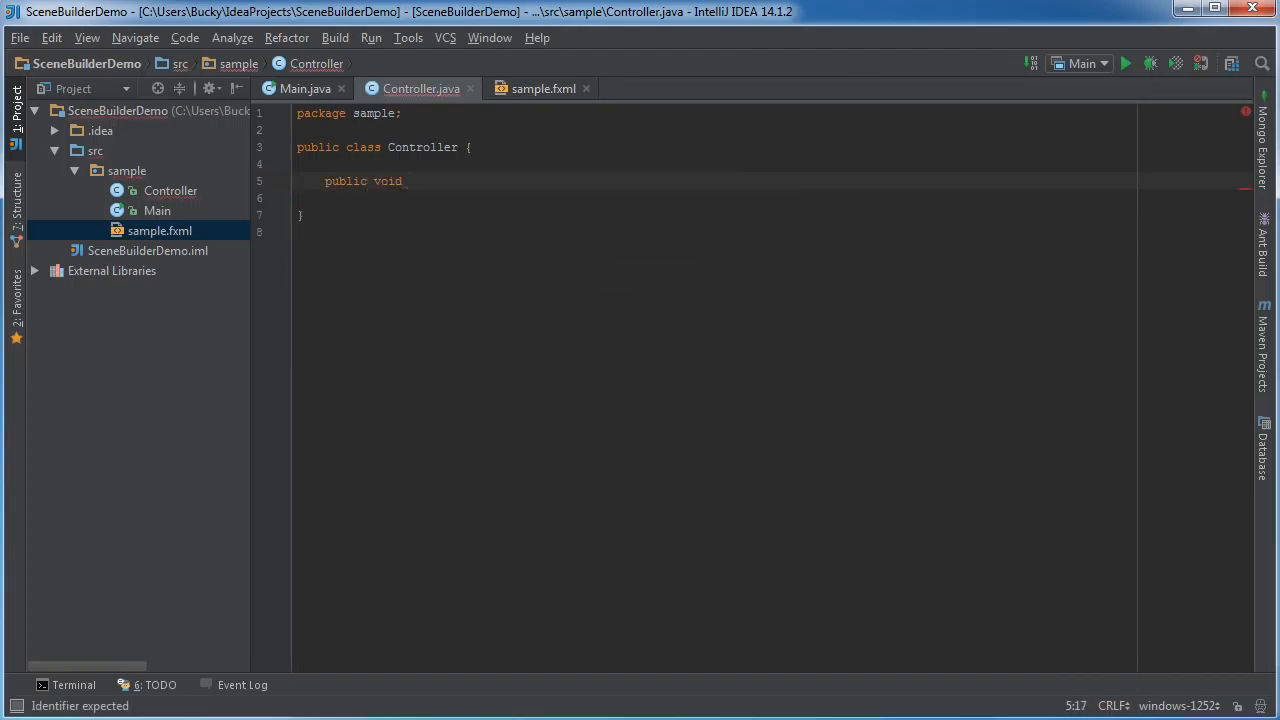
Step: Return to Controller.java after a brief look at Scene Builder, name the method loginButtonClicked() and open its body
{"action": "key", "text": "alt+Tab"}
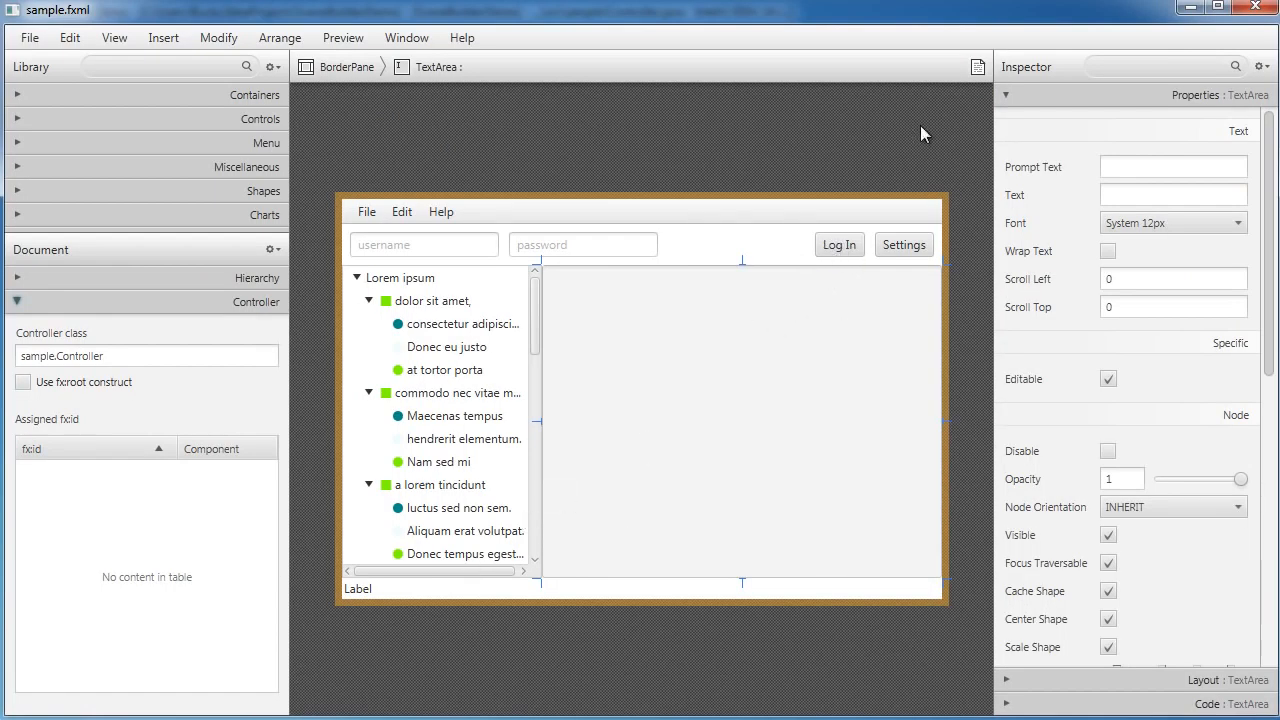
{"action": "left_click", "coordinate": [1189, 7]}
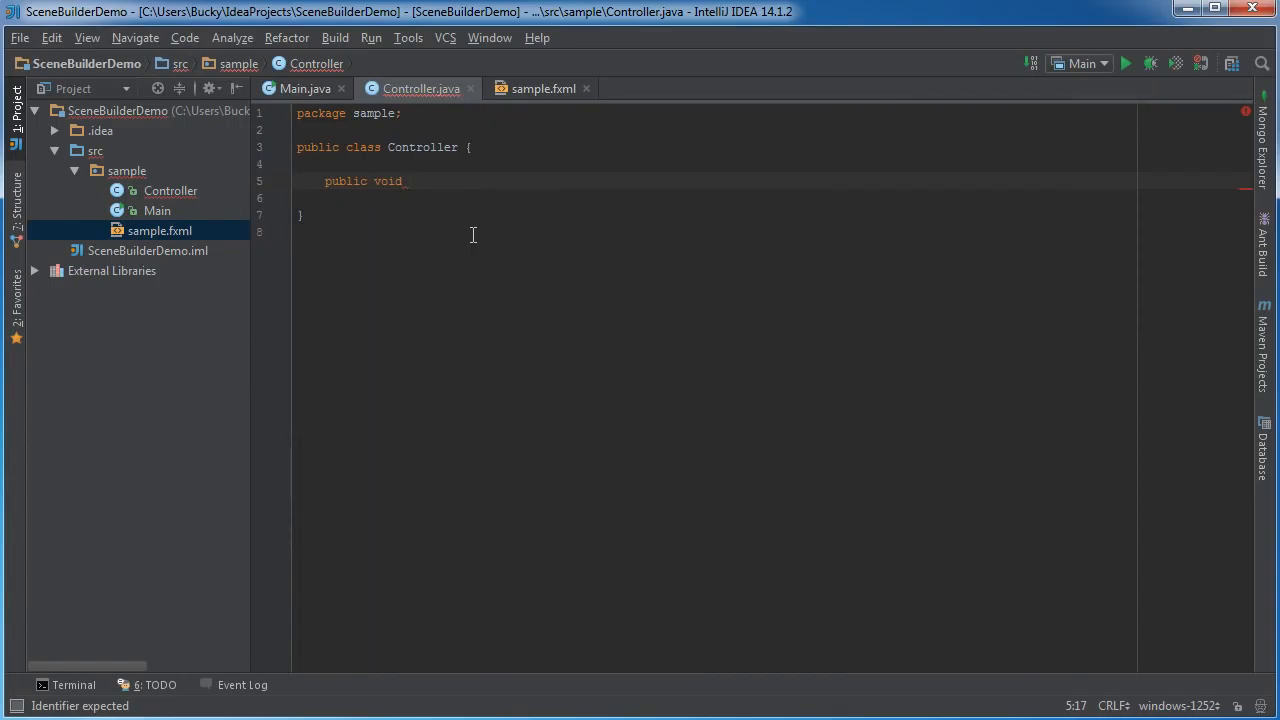
{"action": "type", "text": "logIn"}
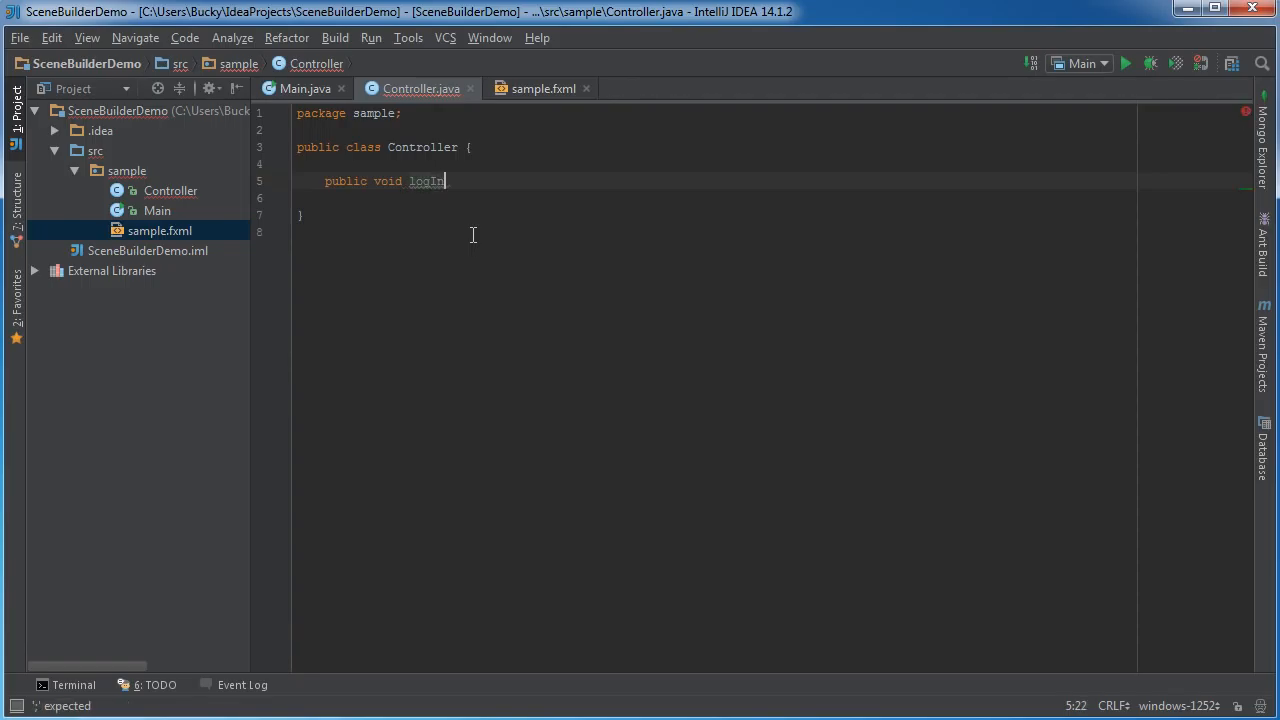
{"action": "key", "text": "BackSpace"}
{"action": "key", "text": "BackSpace"}
{"action": "type", "text": "inButtonClicked"}
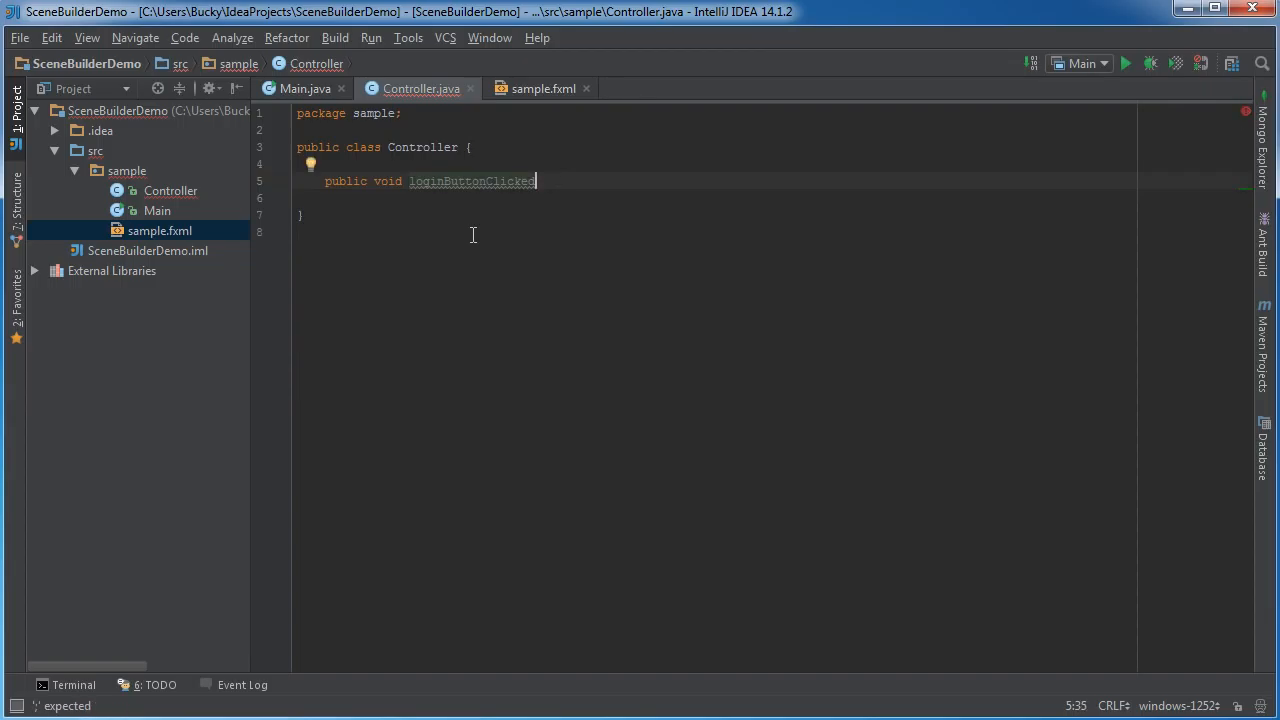
{"action": "type", "text": "*(){"}
{"action": "key", "text": "Return"}
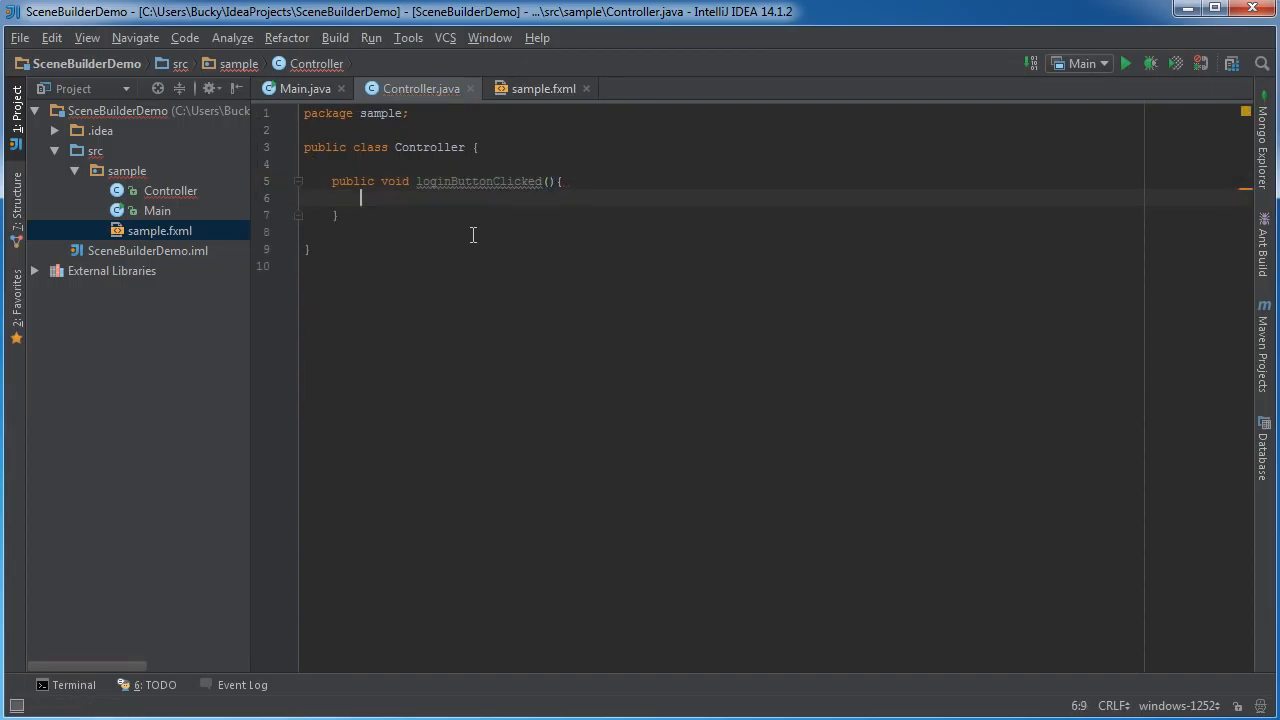
Step: Make loginButtonClicked() print "User logged in..." with System.out.println, and switch back to Scene Builder
{"action": "type", "text": "System.put."}
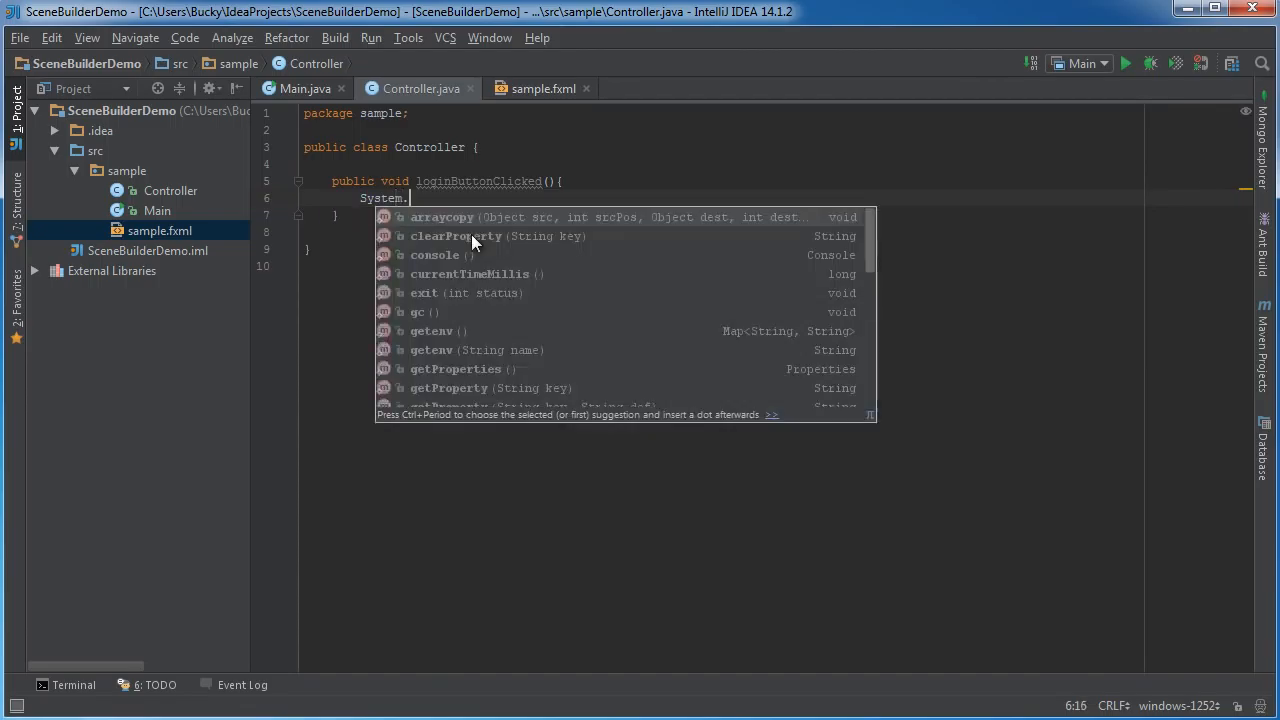
{"action": "key", "text": "BackSpace"}
{"action": "key", "text": "BackSpace"}
{"action": "key", "text": "BackSpace"}
{"action": "key", "text": "BackSpace"}
{"action": "type", "text": "ou"}
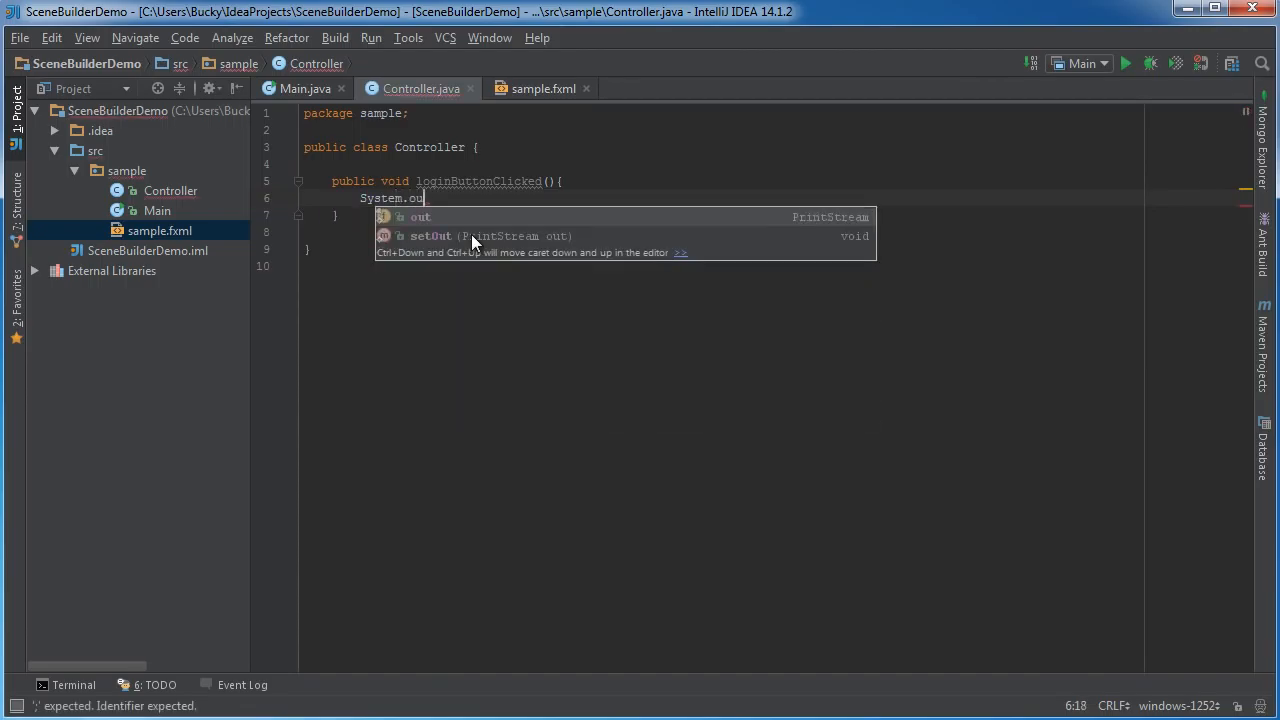
{"action": "type", "text": "t.println"}
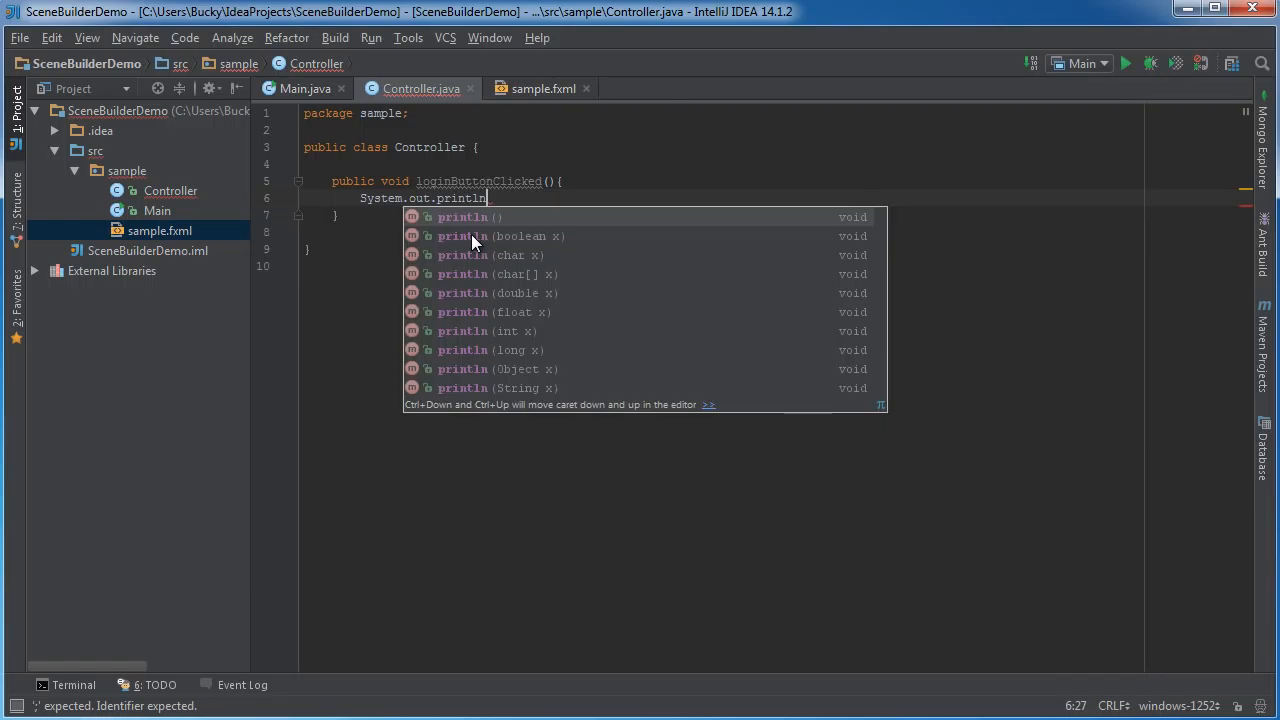
{"action": "key", "text": "Return"}
{"action": "type", "text": "\""}
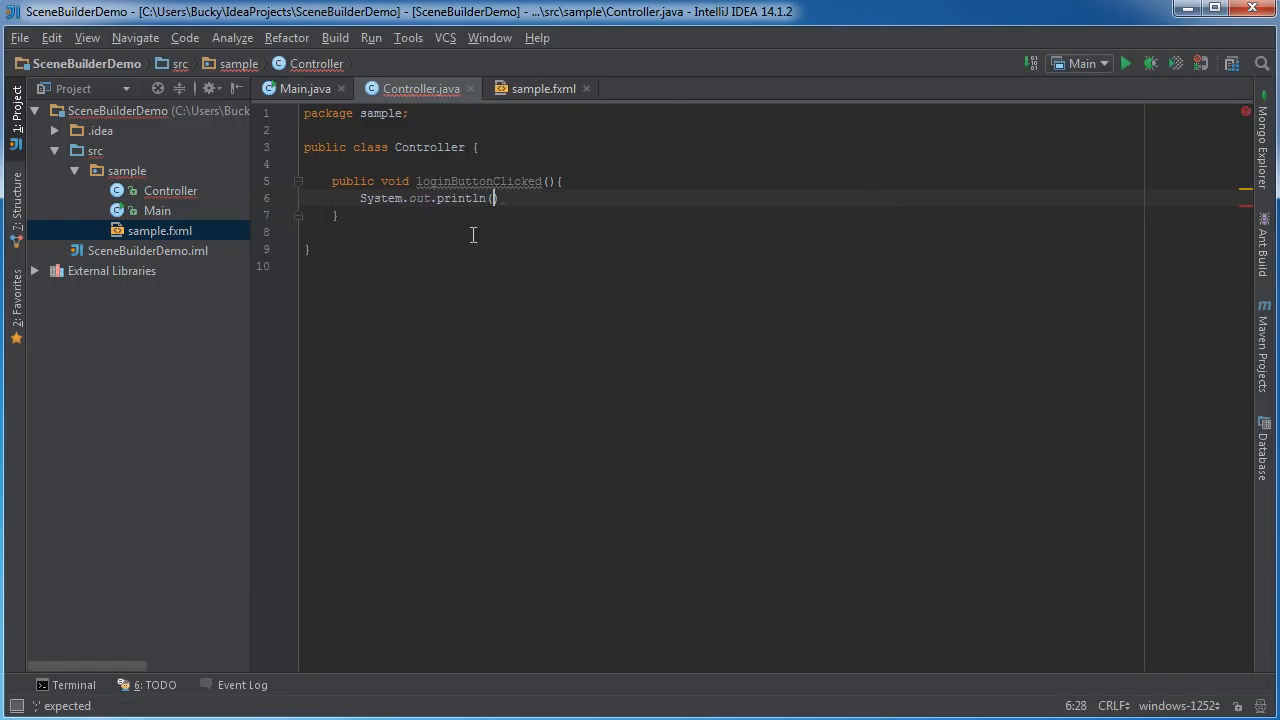
{"action": "type", "text": "User logged in...\");"}
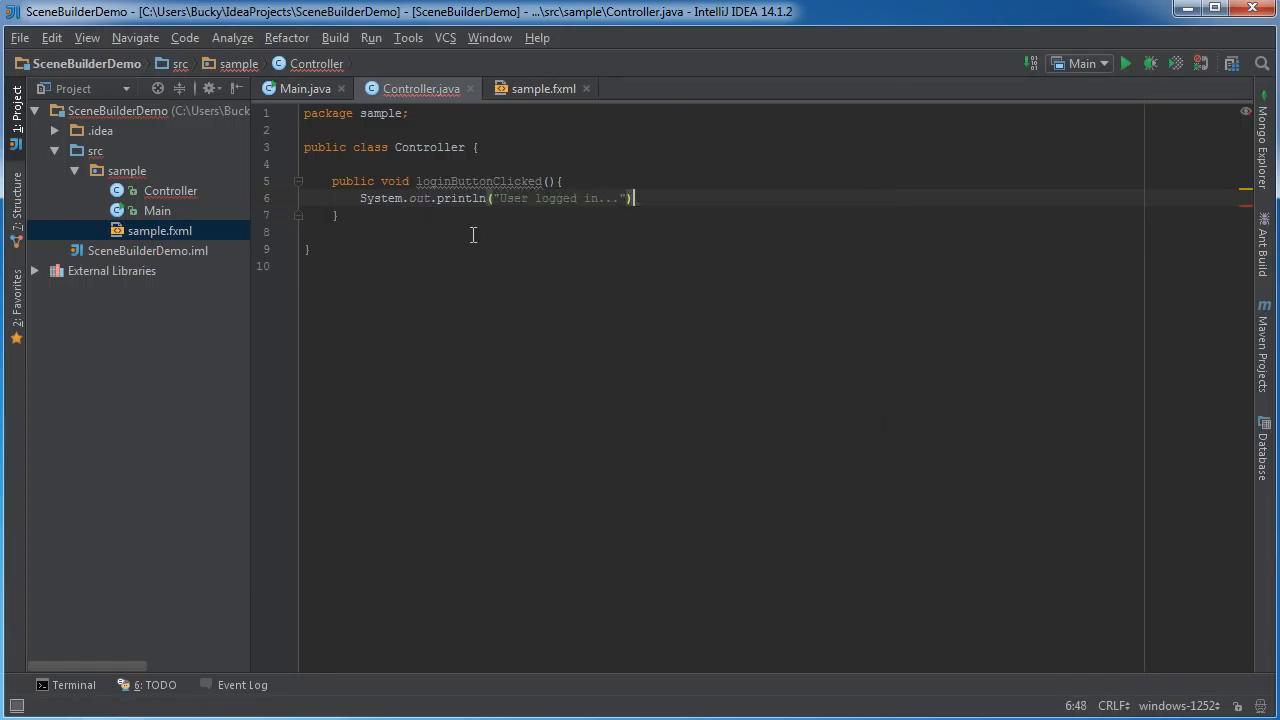
{"action": "left_click", "coordinate": [407, 167]}
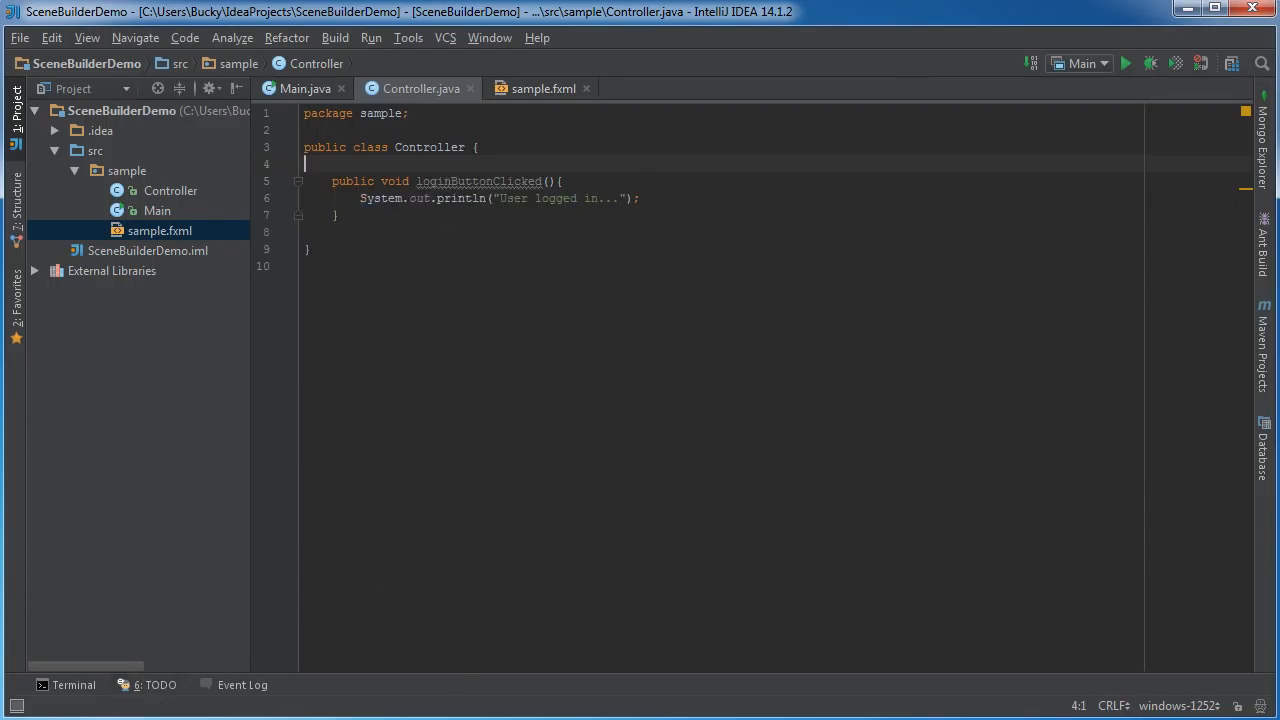
{"action": "key", "text": "alt+Tab"}
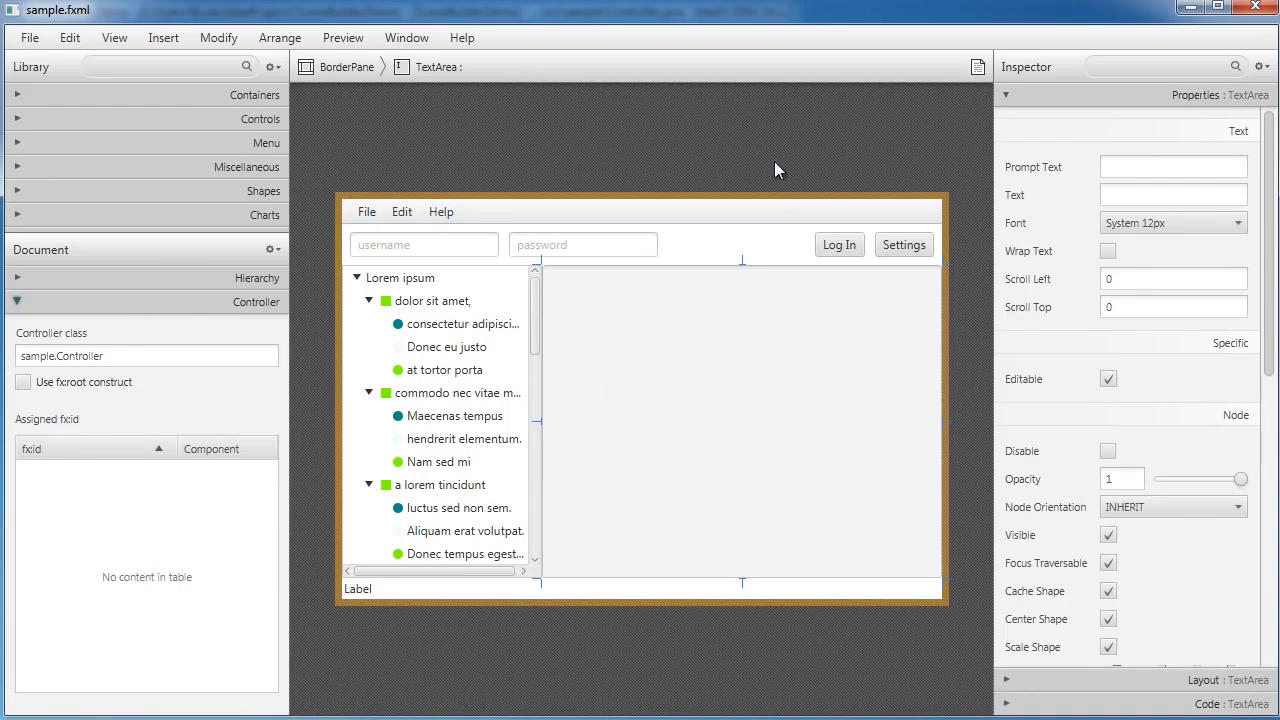
Step: Set the Log In button's On Action handler to loginButtonClicked and save sample.fxml
{"action": "left_click", "coordinate": [843, 245]}
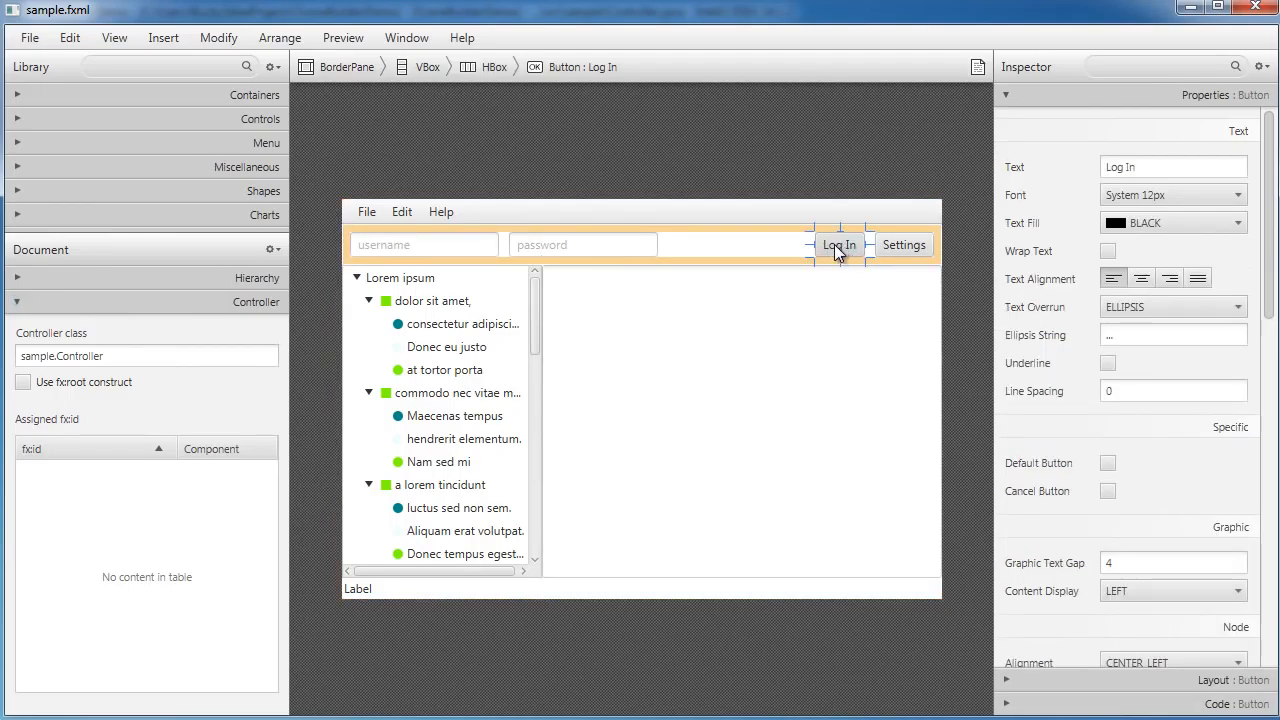
{"action": "left_click", "coordinate": [1006, 97]}
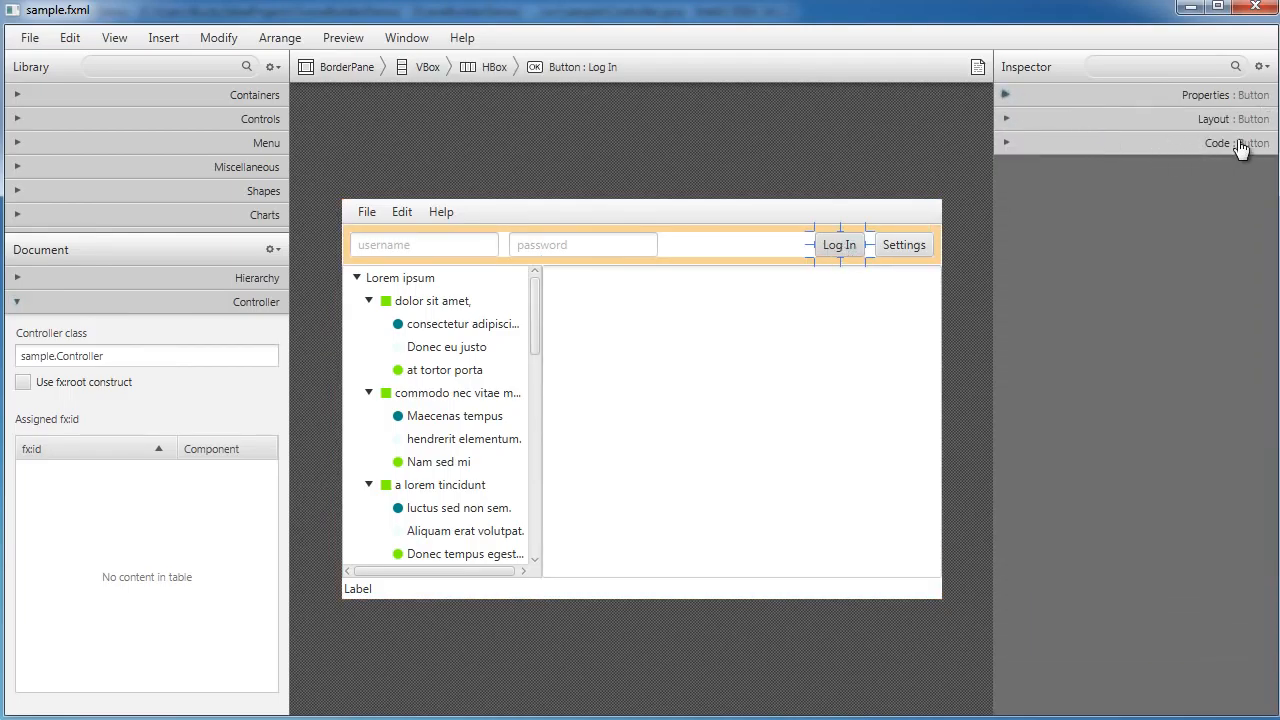
{"action": "left_click", "coordinate": [1006, 143]}
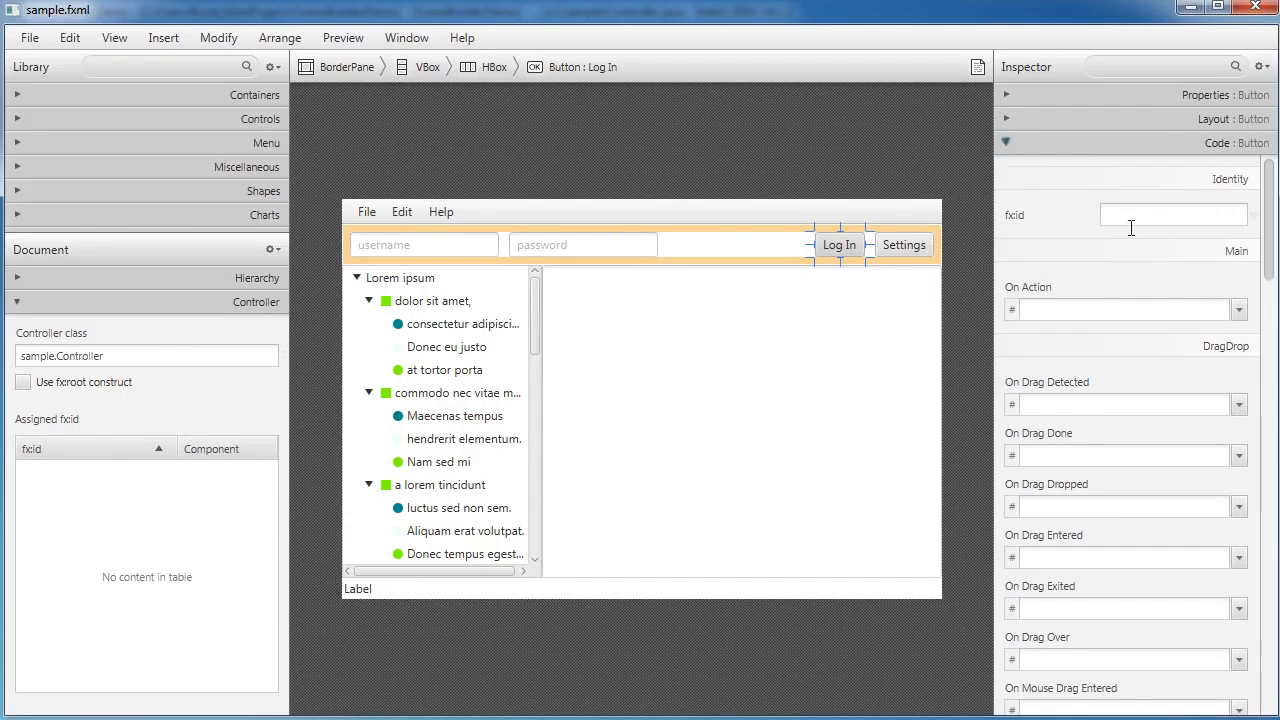
{"action": "left_click", "coordinate": [1110, 308]}
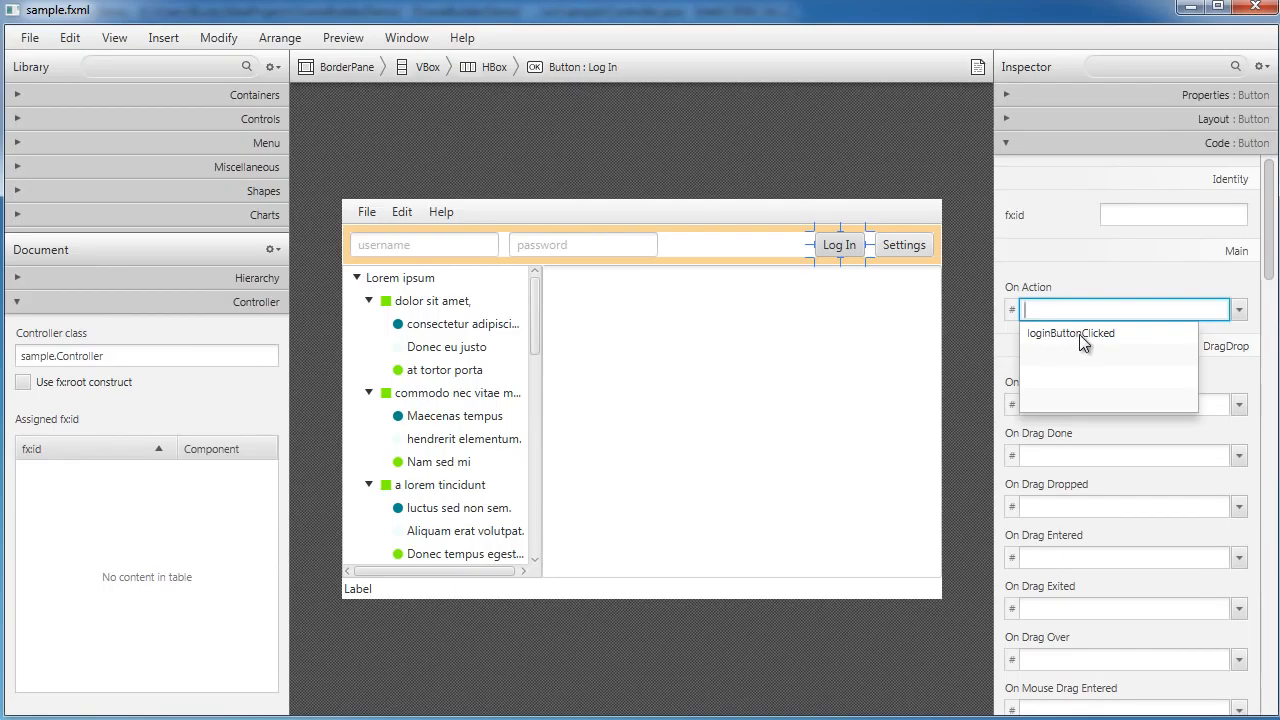
{"action": "left_click", "coordinate": [1075, 334]}
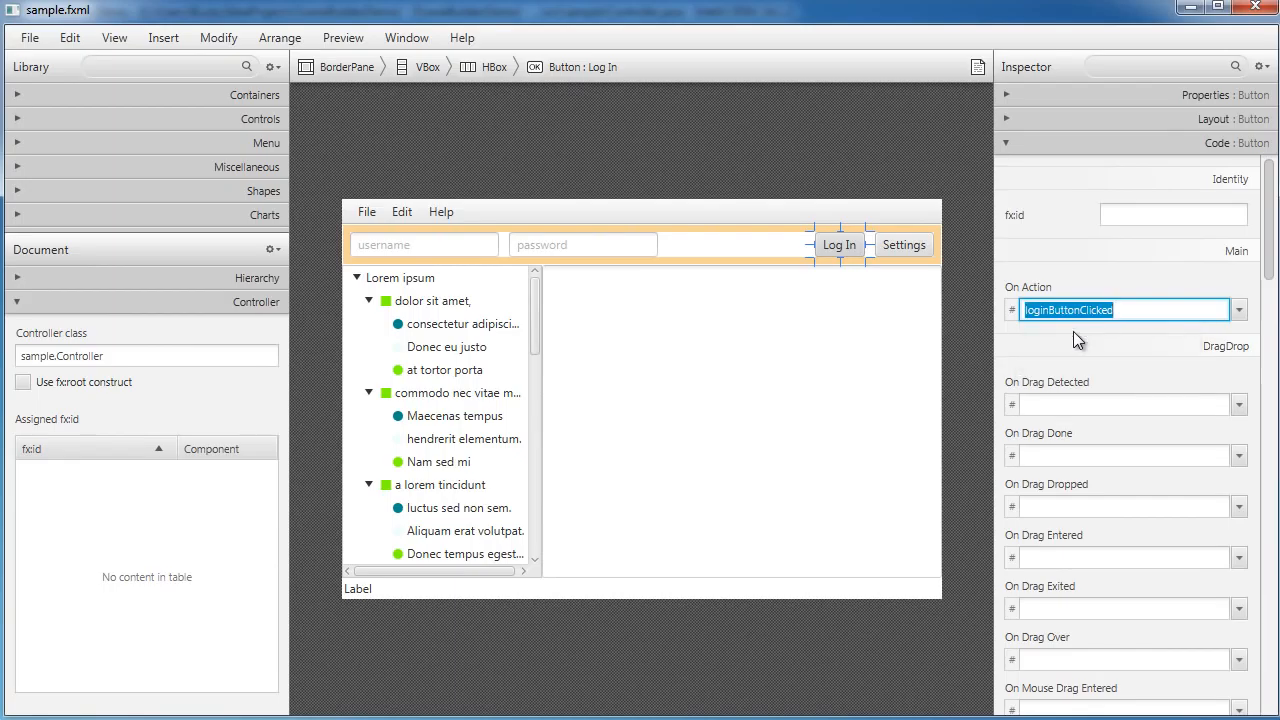
{"action": "left_click", "coordinate": [1109, 285]}
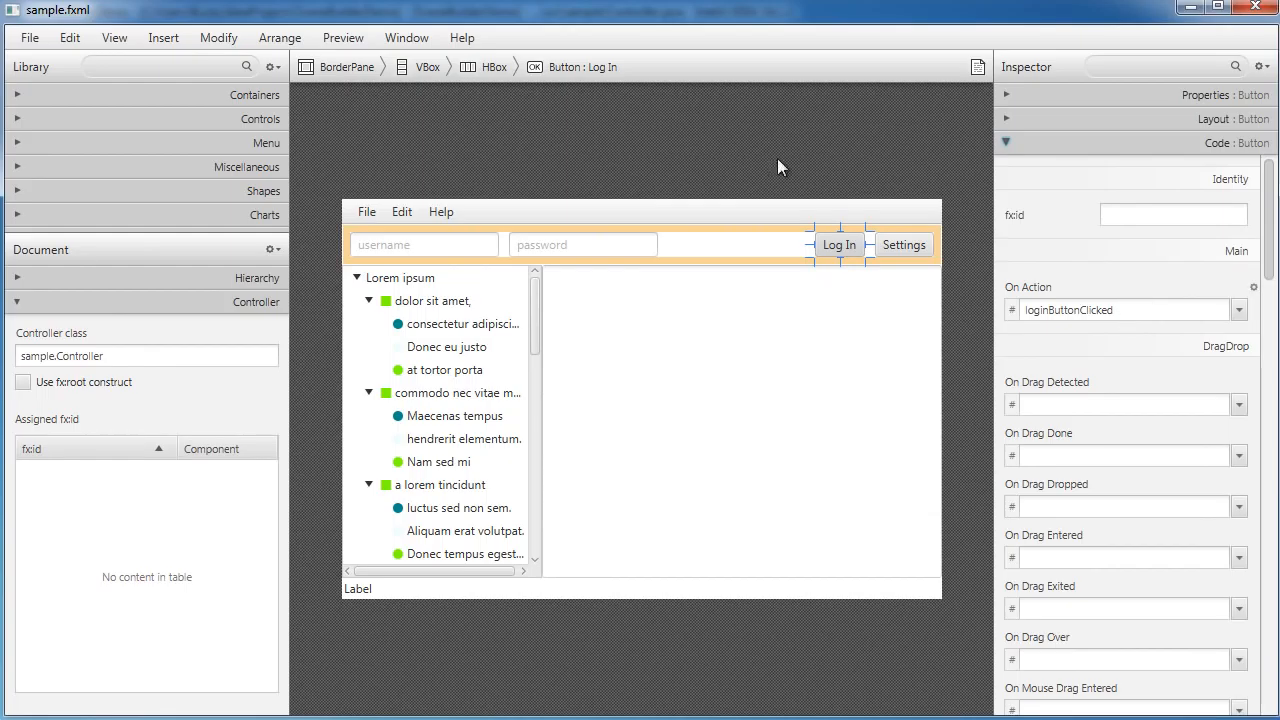
{"action": "left_click", "coordinate": [30, 38]}
{"action": "left_click", "coordinate": [46, 172]}
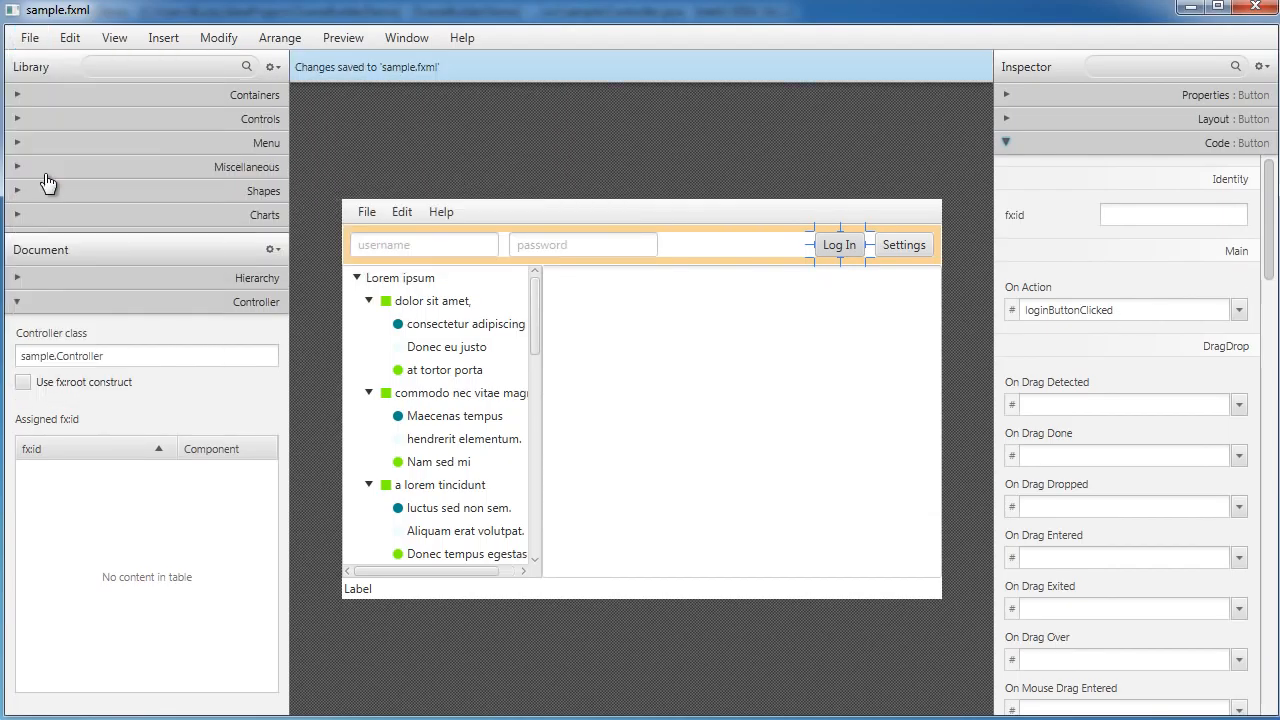
Step: Switch to IntelliJ IDEA and set the scene size in Main.java's start method to 800, 500
{"action": "key", "text": "alt+Tab"}
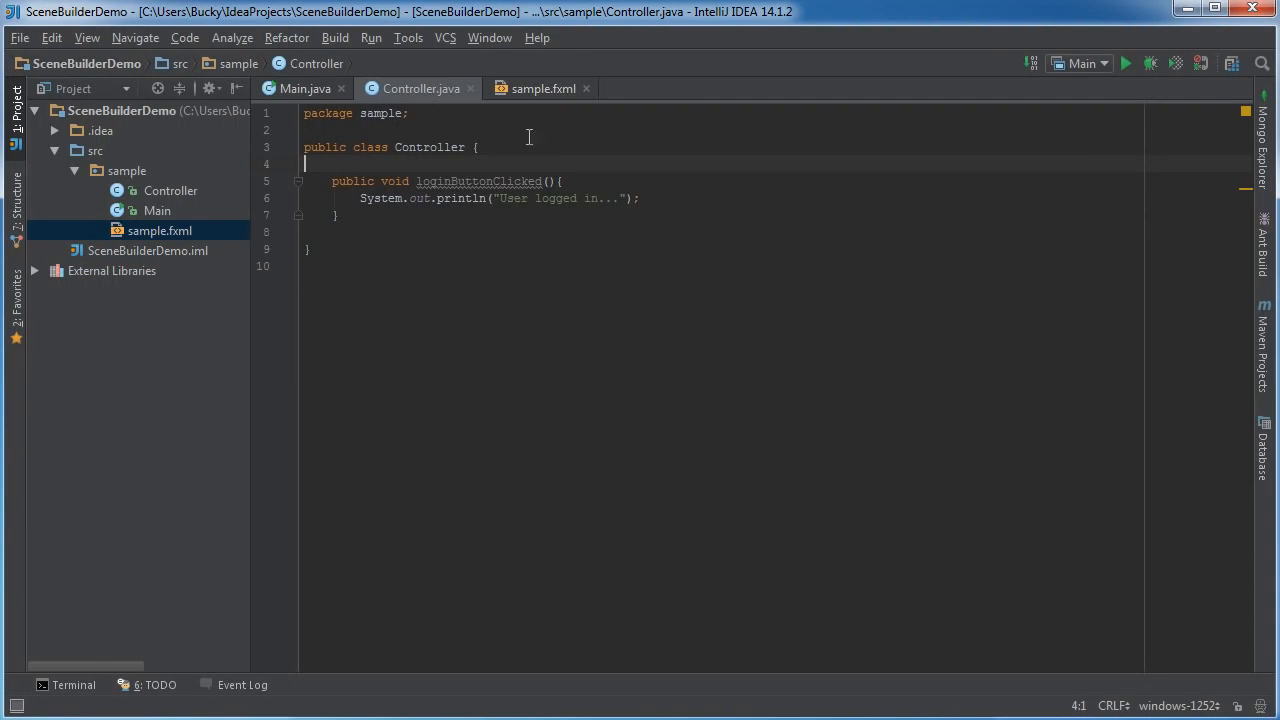
{"action": "left_click", "coordinate": [303, 89]}
{"action": "left_click", "coordinate": [338, 385]}
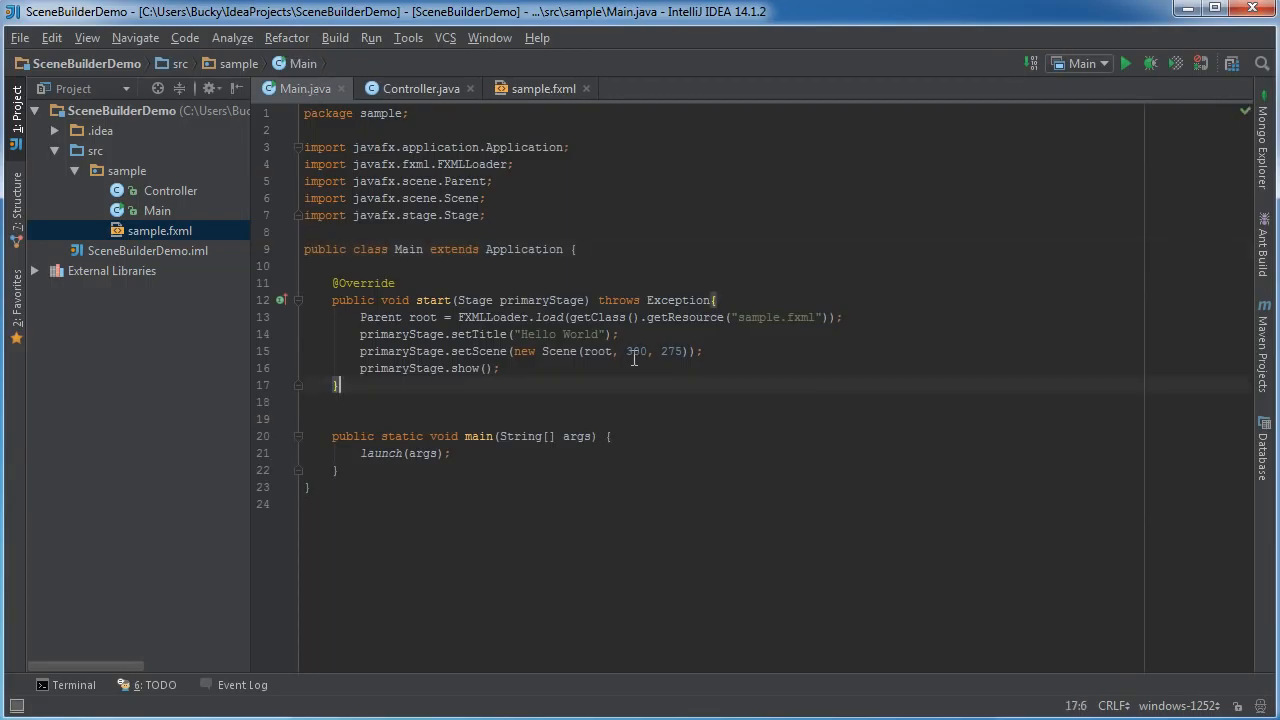
{"action": "left_click_drag", "start_coordinate": [684, 351], "coordinate": [626, 351]}
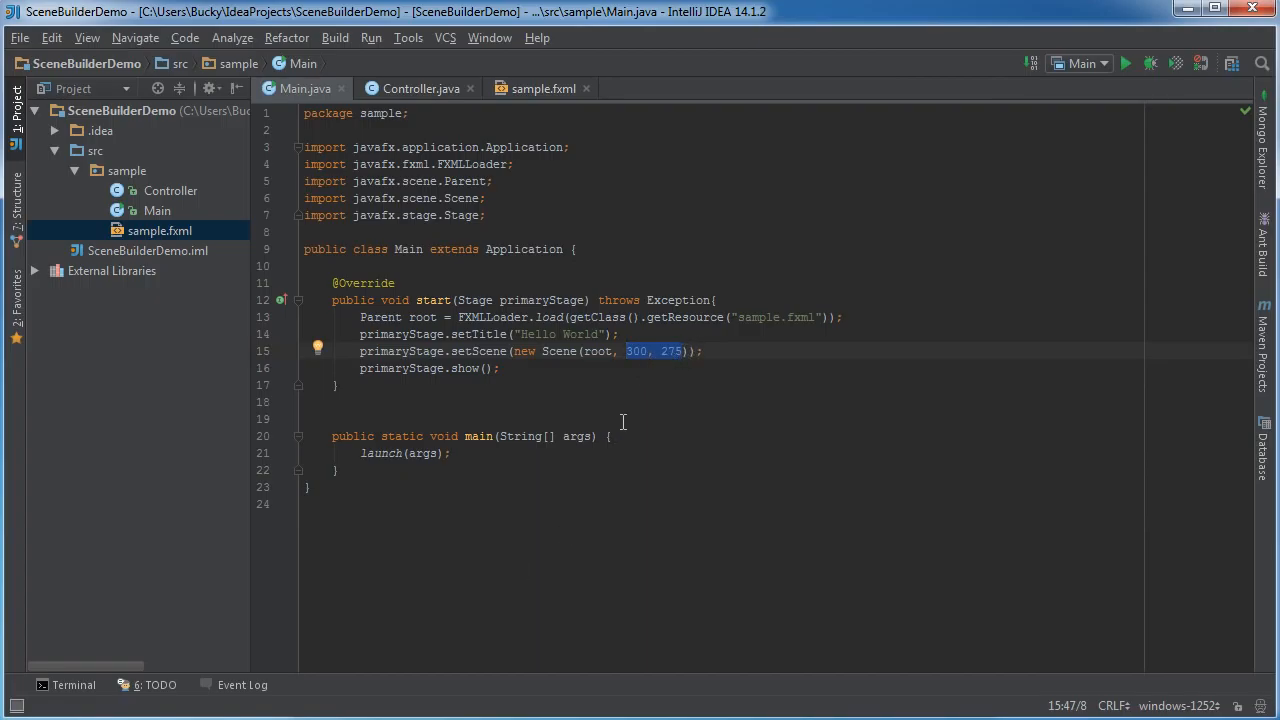
{"action": "type", "text": "800"}
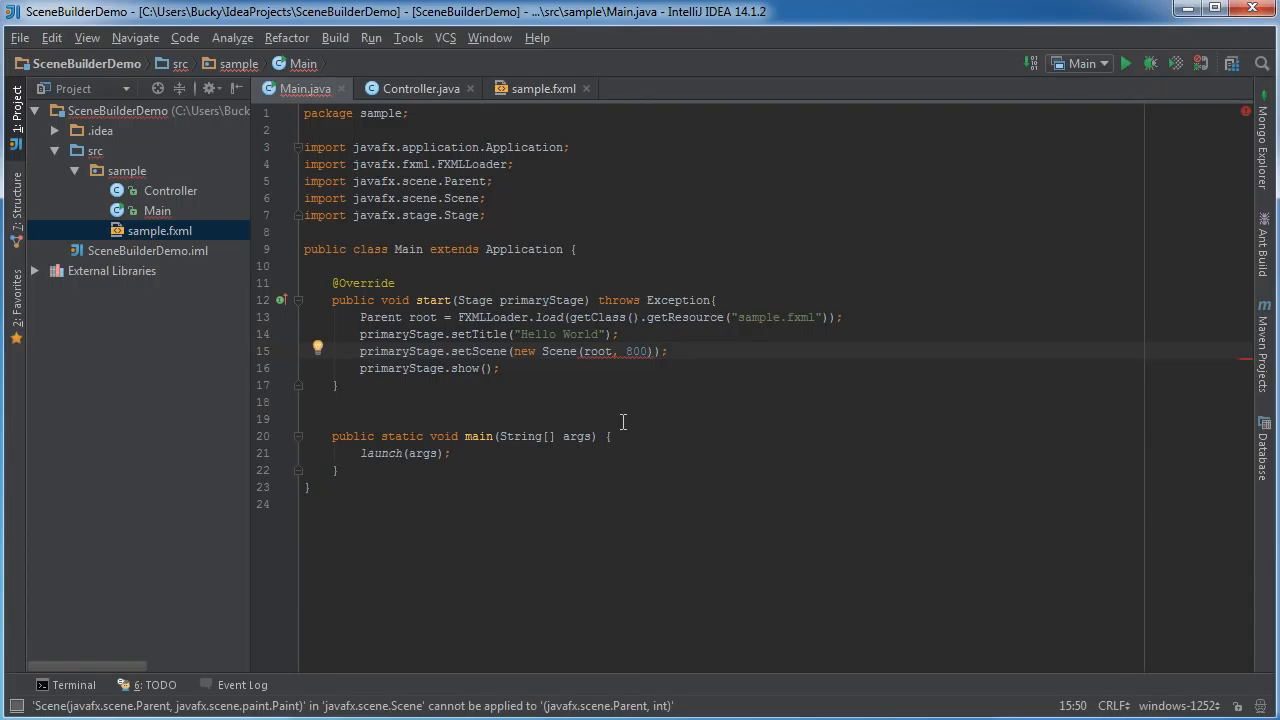
{"action": "type", "text": ", "}
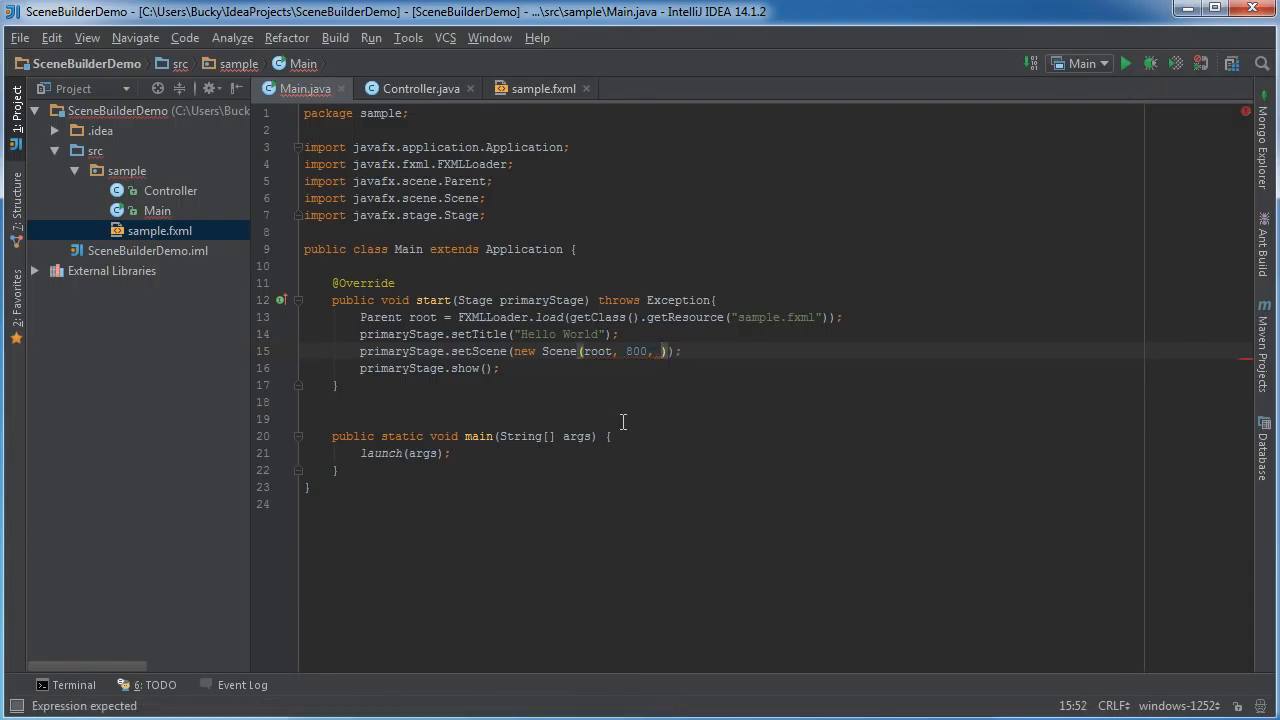
{"action": "type", "text": "500"}
{"action": "left_click", "coordinate": [714, 234]}
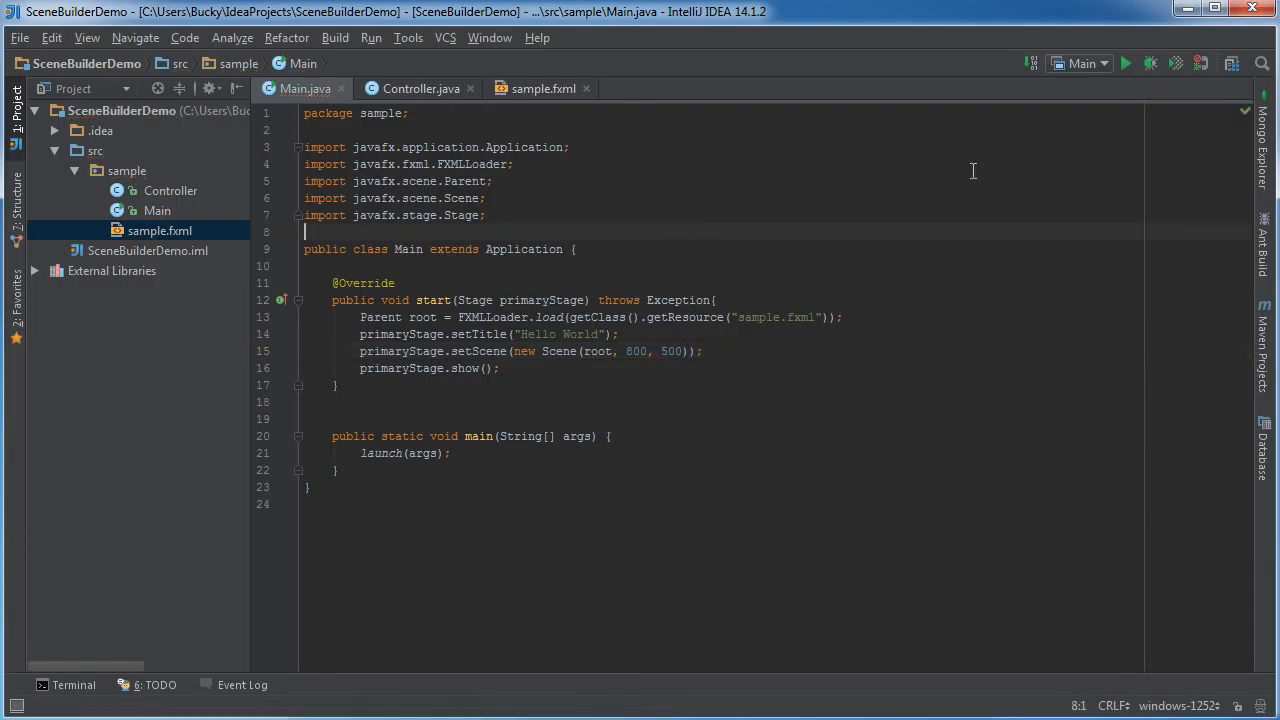
Step: Run Main and try focusing the text area and the tree view in the launched Hello World window
{"action": "left_click", "coordinate": [1123, 62]}
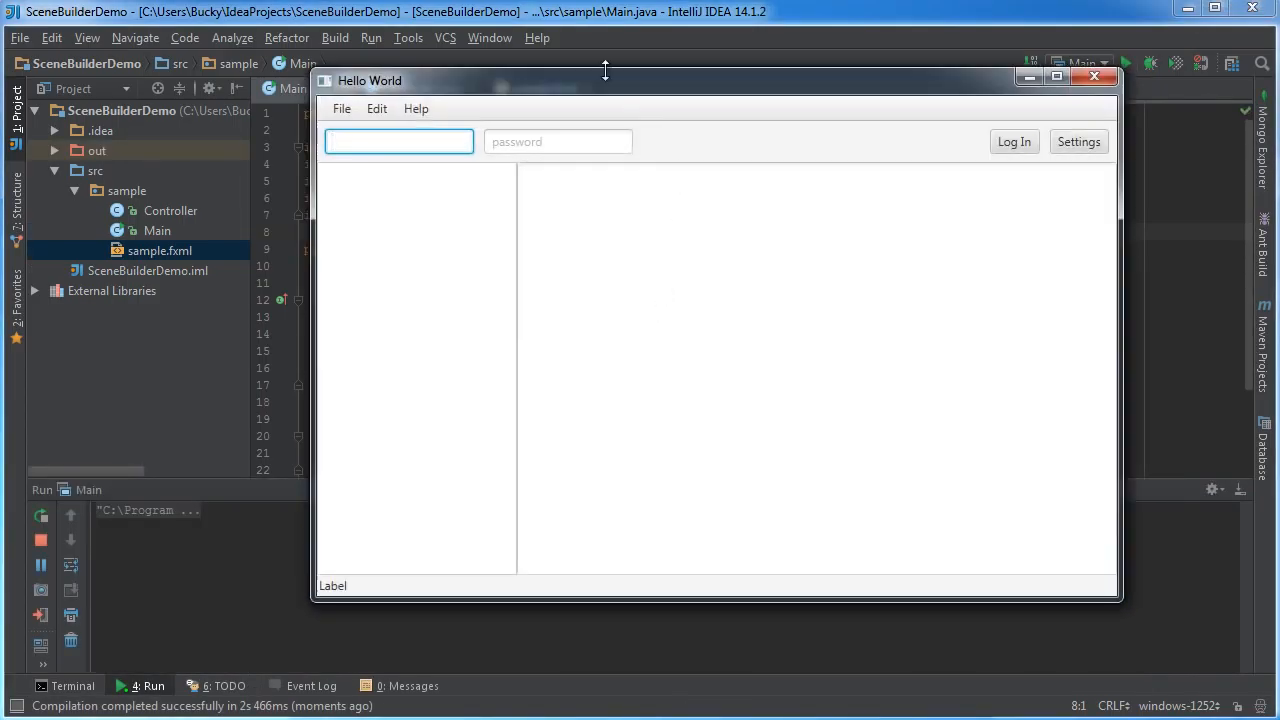
{"action": "left_click_drag", "start_coordinate": [620, 85], "coordinate": [468, 93]}
{"action": "left_click", "coordinate": [532, 352]}
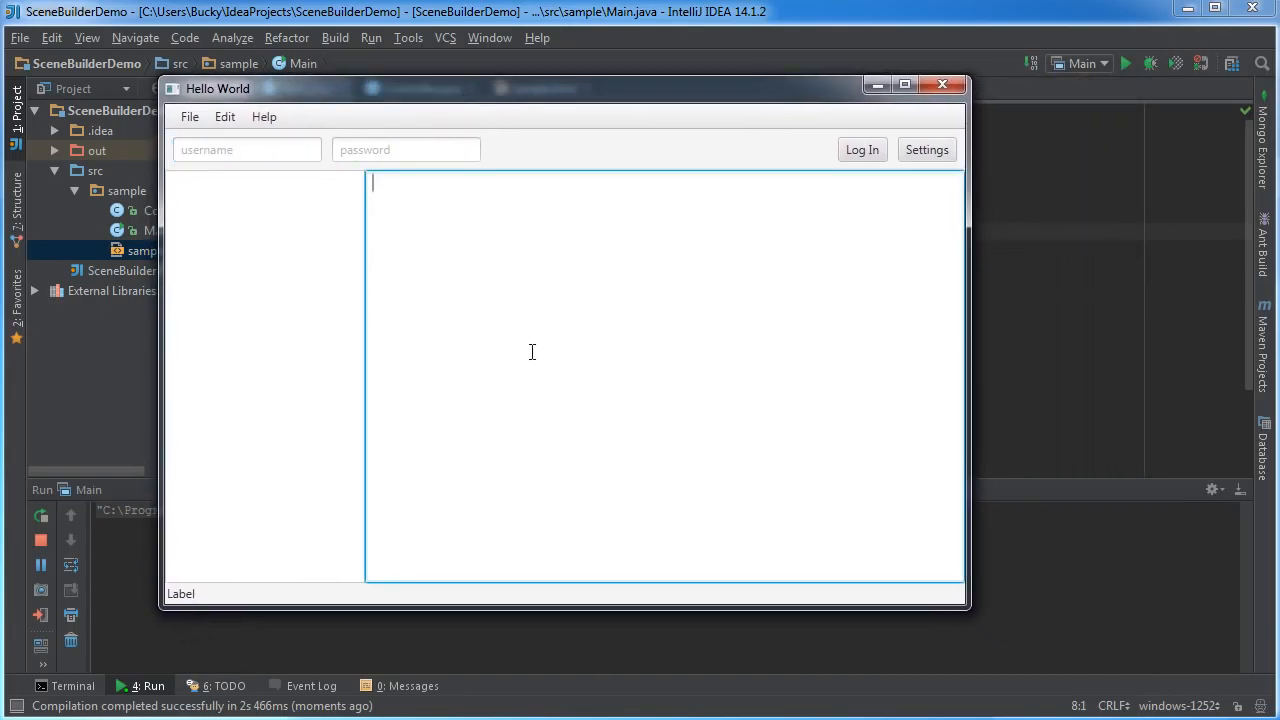
{"action": "left_click", "coordinate": [252, 240]}
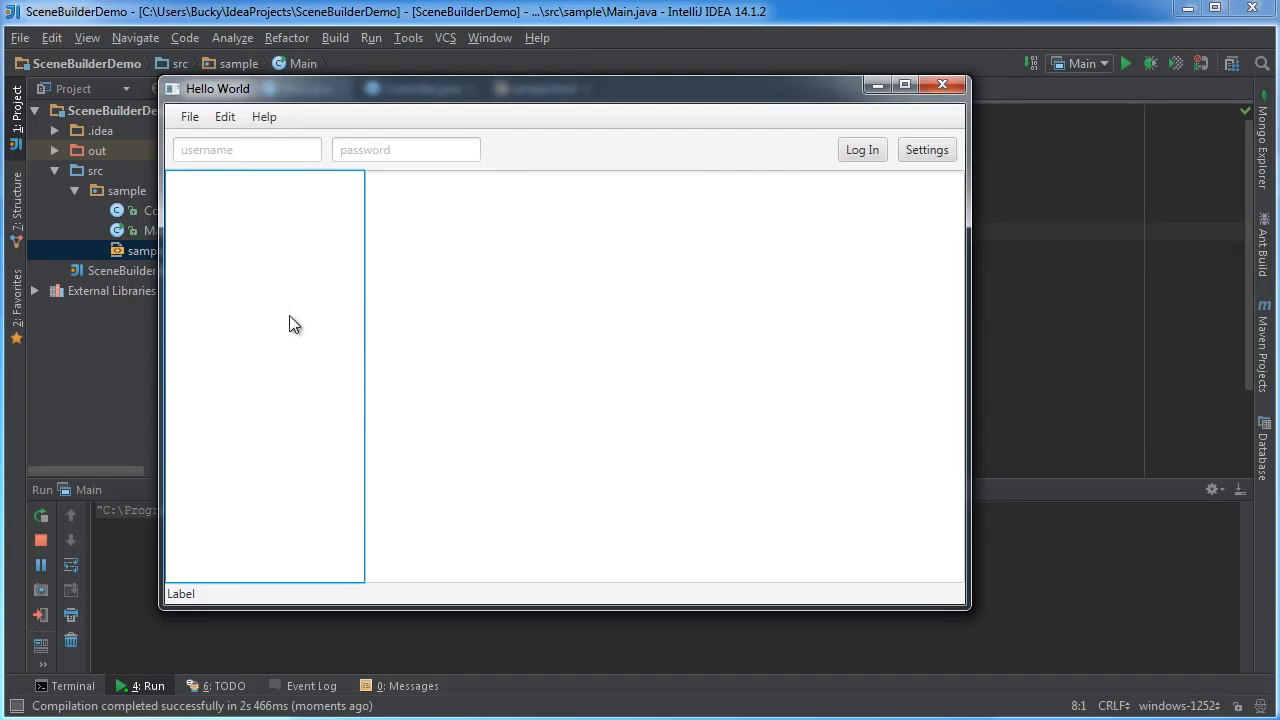
Step: Fill in the username and password fields of the running application and move its window clear of the run console
{"action": "left_click", "coordinate": [278, 149]}
{"action": "type", "text": "thehrew"}
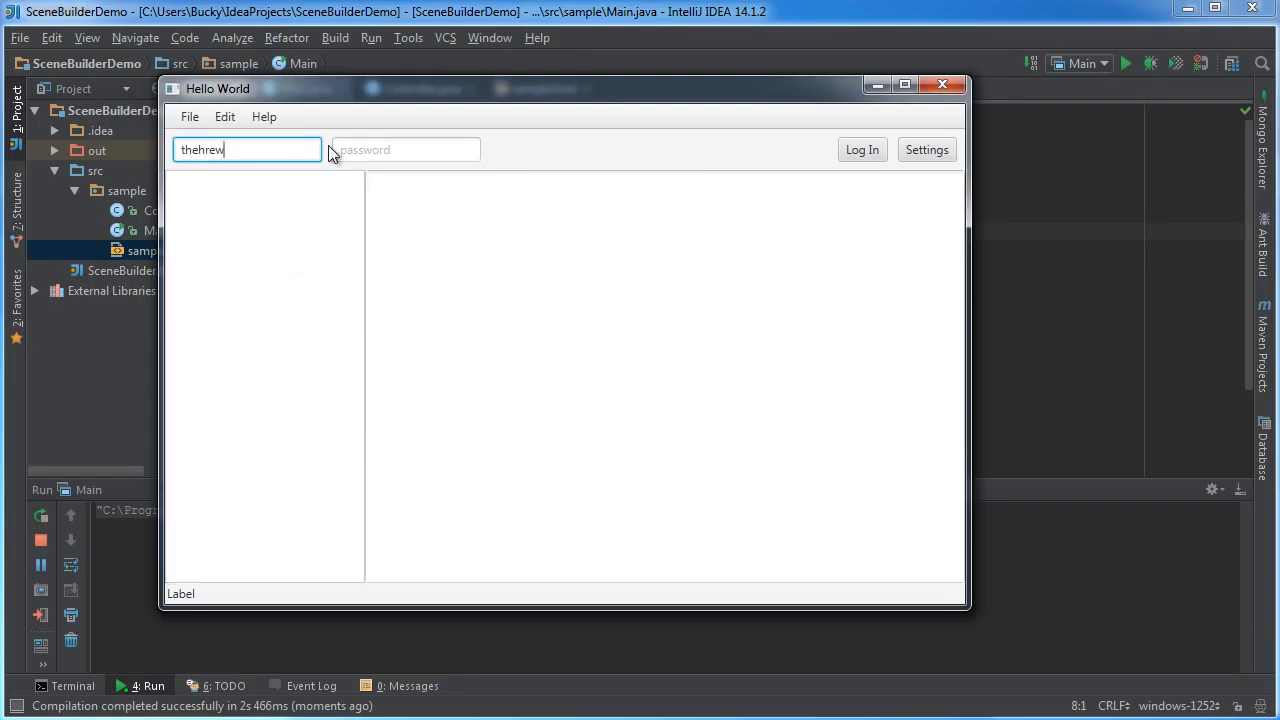
{"action": "left_click", "coordinate": [391, 152]}
{"action": "type", "text": "rewqrwe"}
{"action": "left_click_drag", "start_coordinate": [499, 88], "coordinate": [802, 119]}
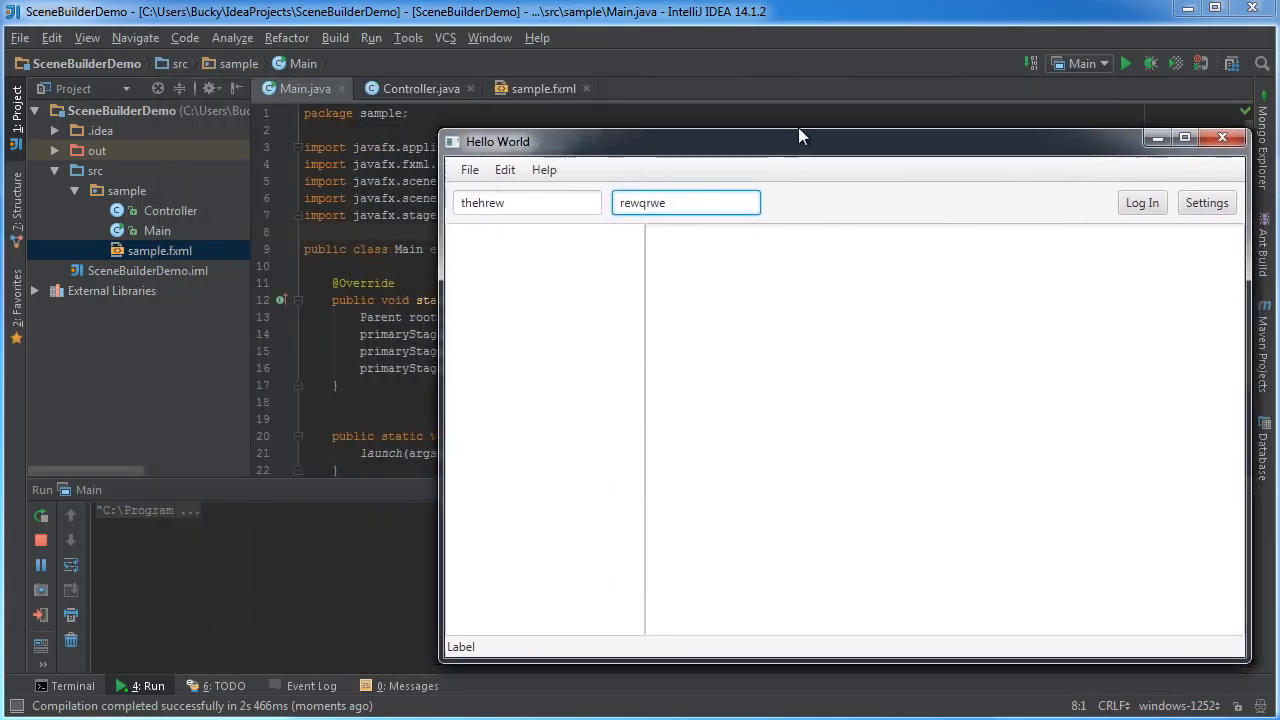
Step: Test the Log In button twice against the console output, then close the application and hide the run output
{"action": "left_click", "coordinate": [1165, 181]}
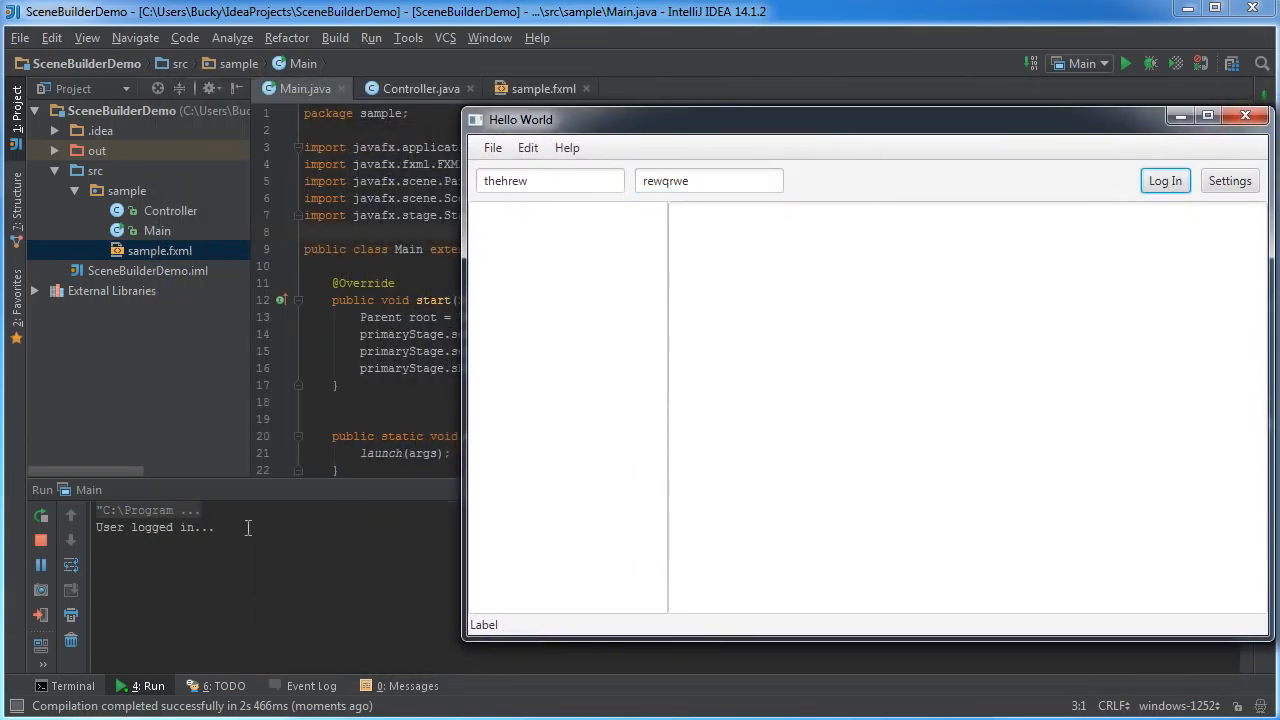
{"action": "left_click", "coordinate": [1162, 182]}
{"action": "left_click_drag", "start_coordinate": [703, 122], "coordinate": [570, 136]}
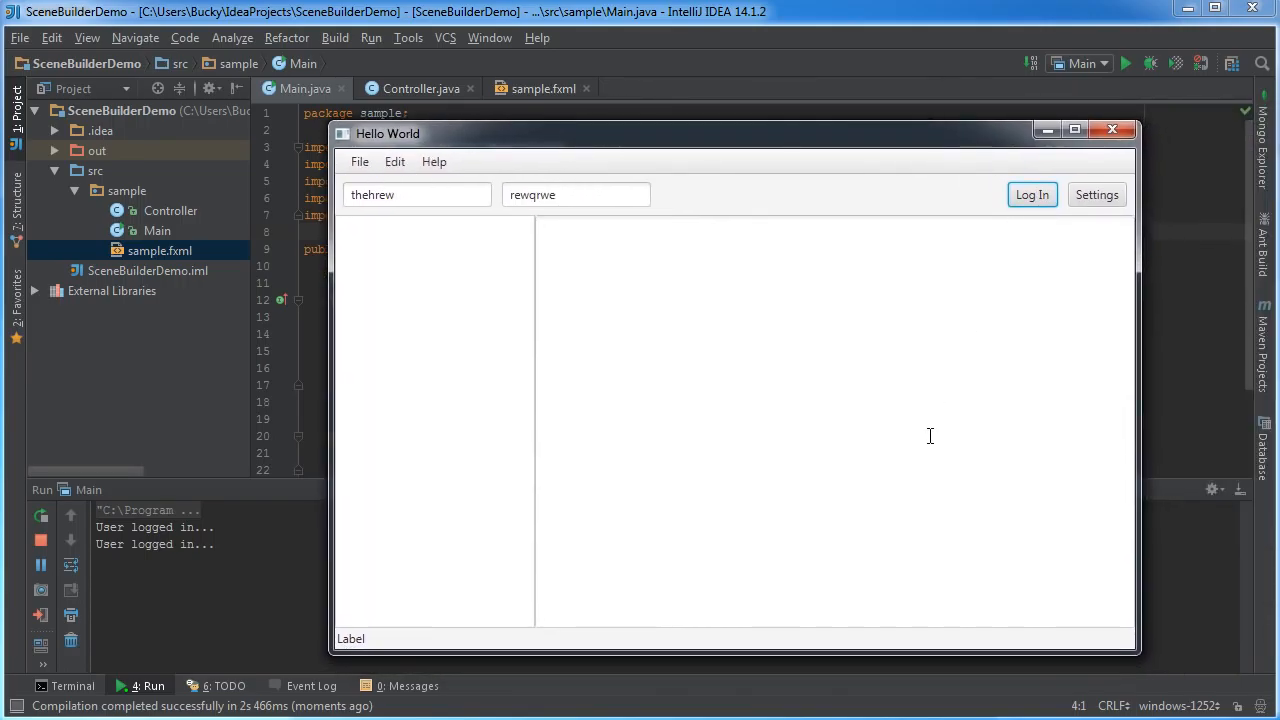
{"action": "left_click", "coordinate": [1111, 129]}
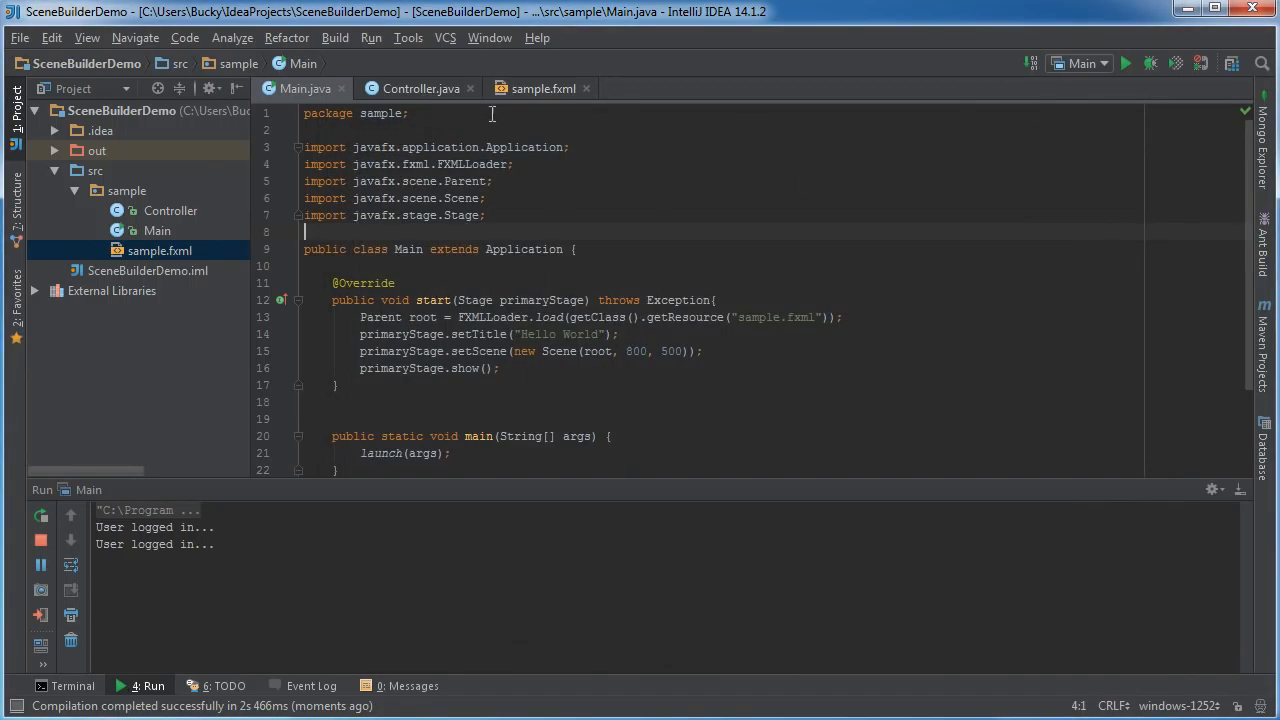
{"action": "left_click", "coordinate": [142, 686]}
Step: Examine the generated markup in sample.fxml from the imports to the closing BorderPane tag, glancing at the Scene Builder layout in between
{"action": "left_click", "coordinate": [537, 88]}
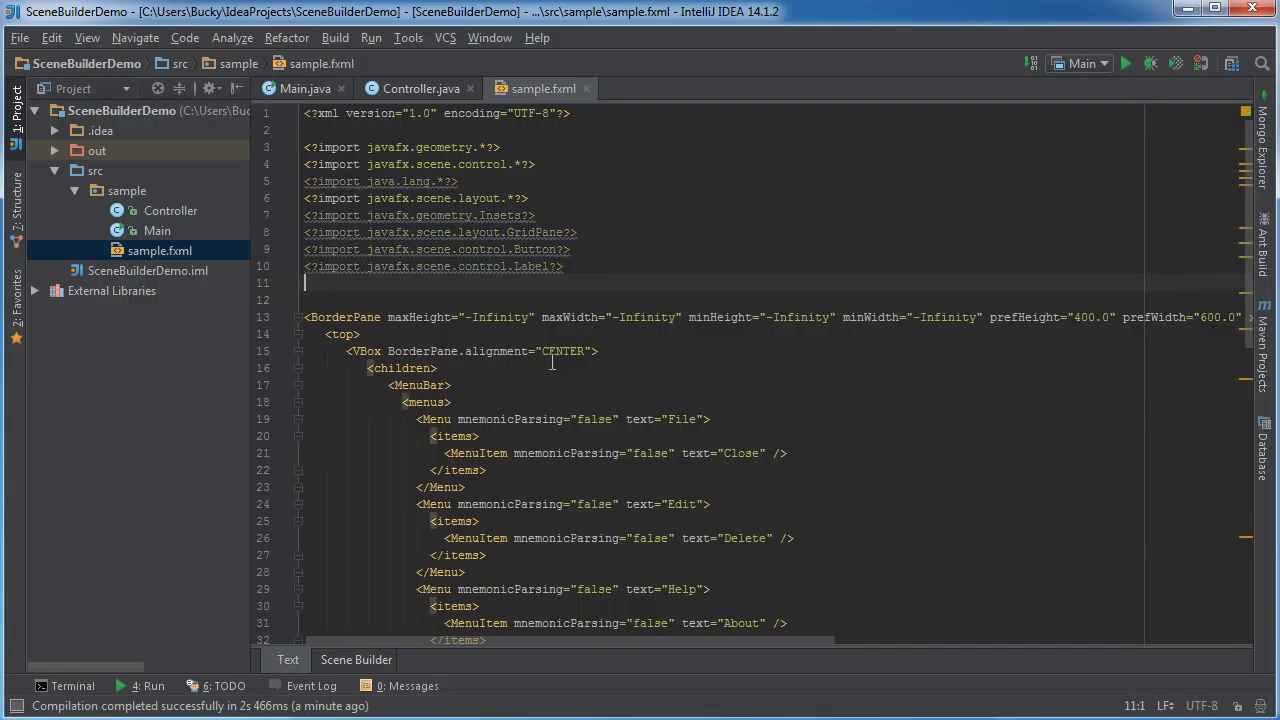
{"action": "scroll", "coordinate": [557, 385], "scroll_direction": "down", "scroll_amount": 7}
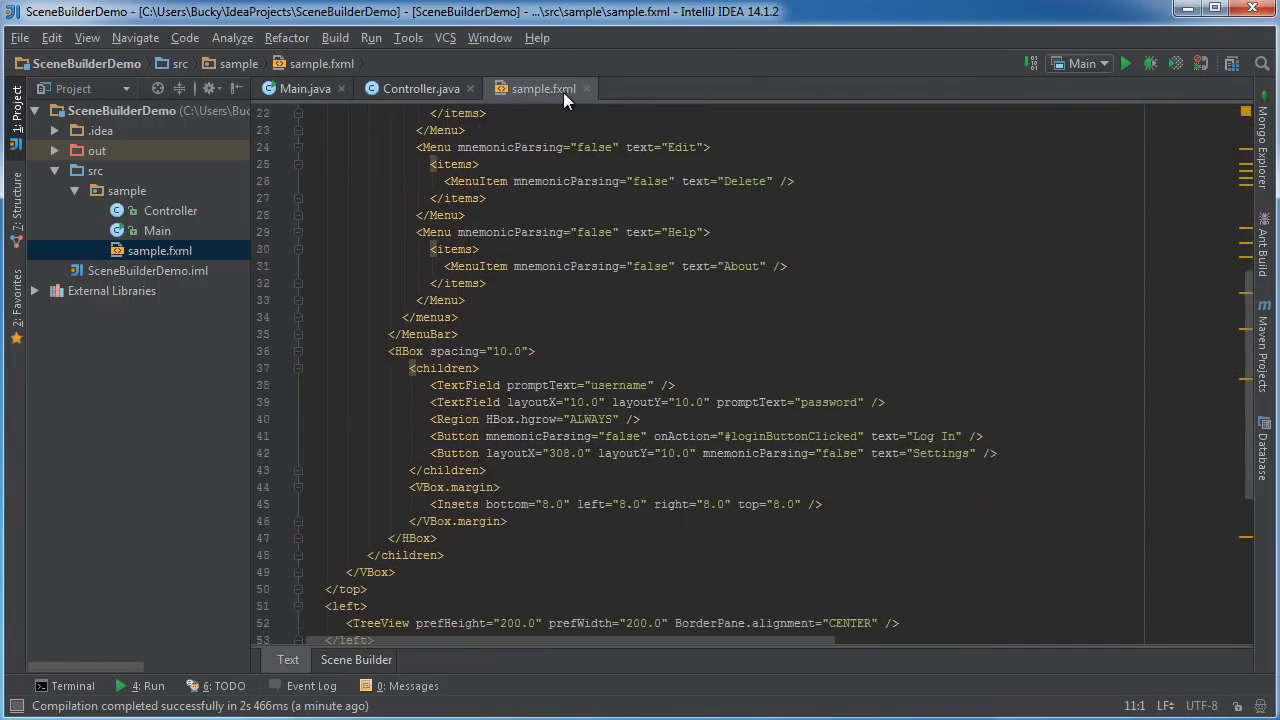
{"action": "scroll", "coordinate": [550, 320], "scroll_direction": "down", "scroll_amount": 7}
{"action": "scroll", "coordinate": [550, 320], "scroll_direction": "up", "scroll_amount": 15}
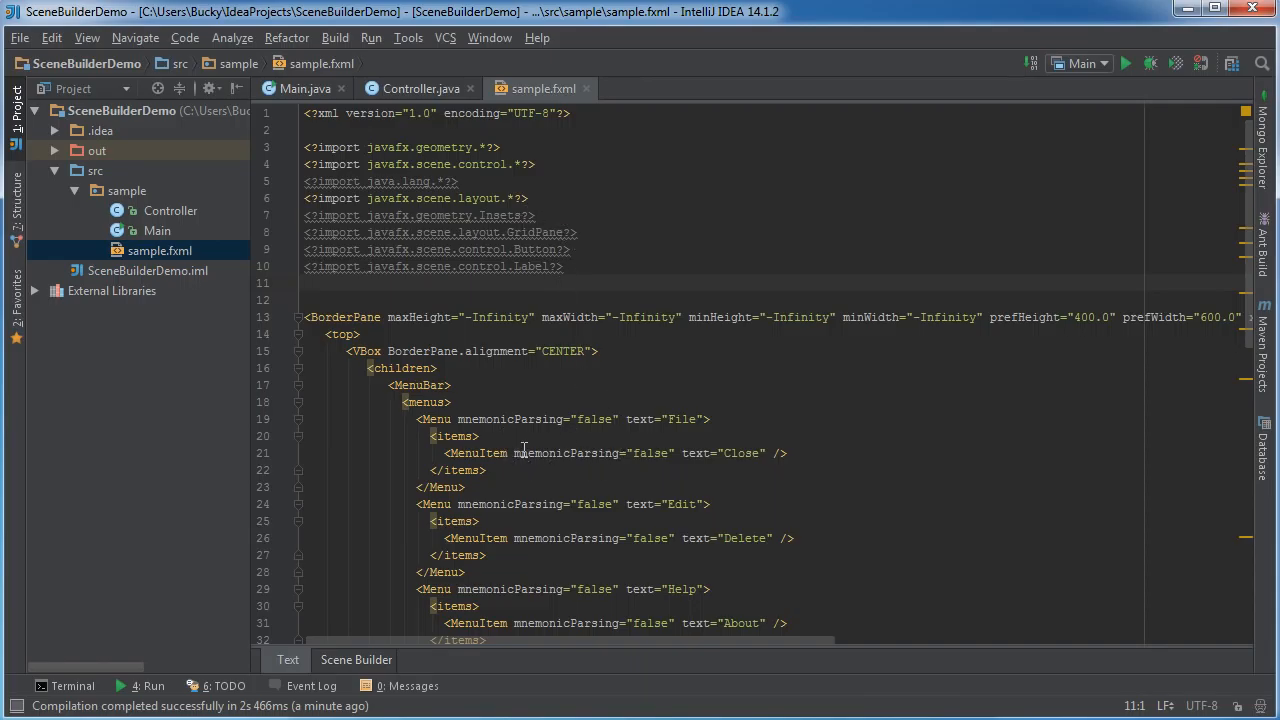
{"action": "scroll", "coordinate": [524, 450], "scroll_direction": "down", "scroll_amount": 2}
{"action": "scroll", "coordinate": [524, 450], "scroll_direction": "up", "scroll_amount": 2}
{"action": "scroll", "coordinate": [576, 346], "scroll_direction": "down", "scroll_amount": 4}
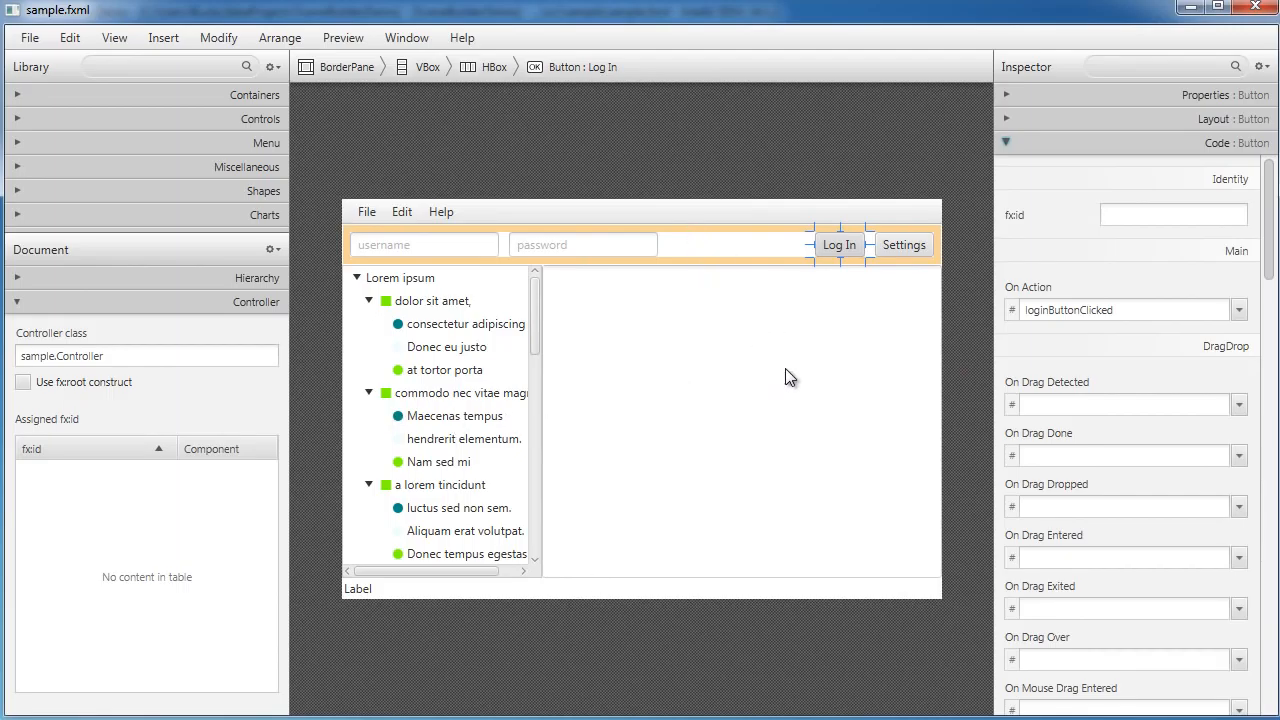
{"action": "left_click", "coordinate": [1190, 8]}
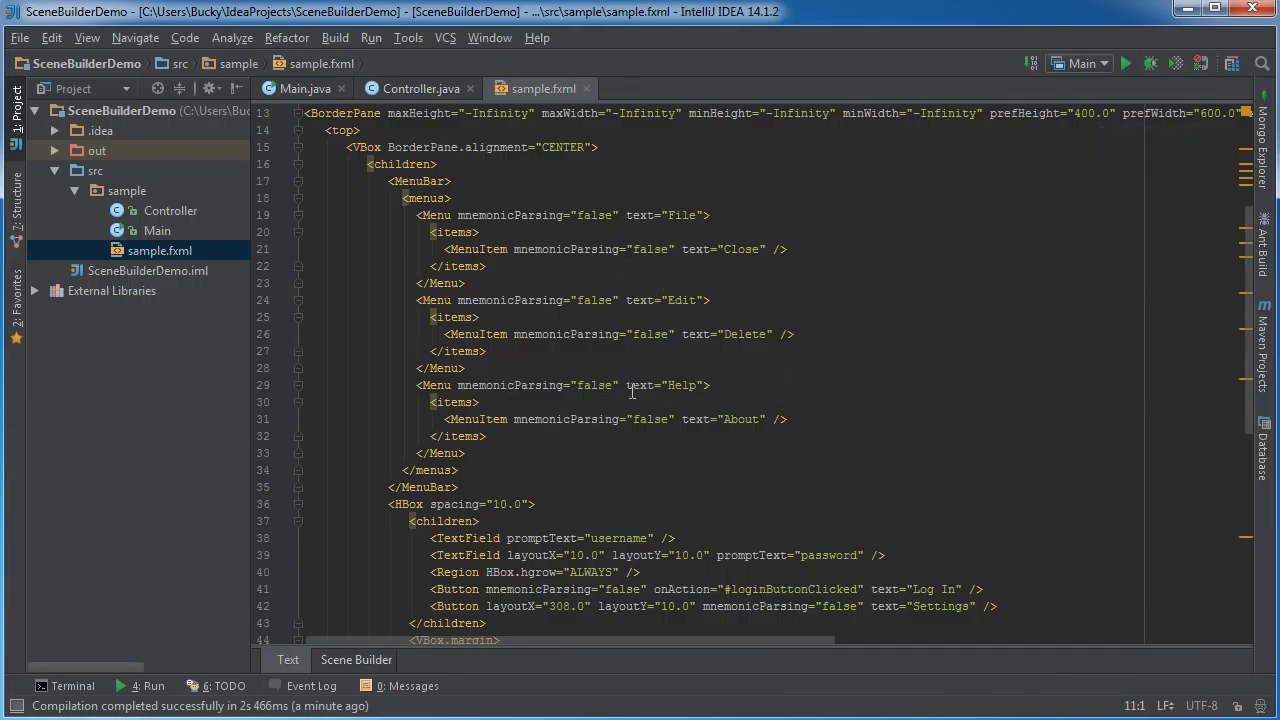
{"action": "scroll", "coordinate": [635, 371], "scroll_direction": "up", "scroll_amount": 4}
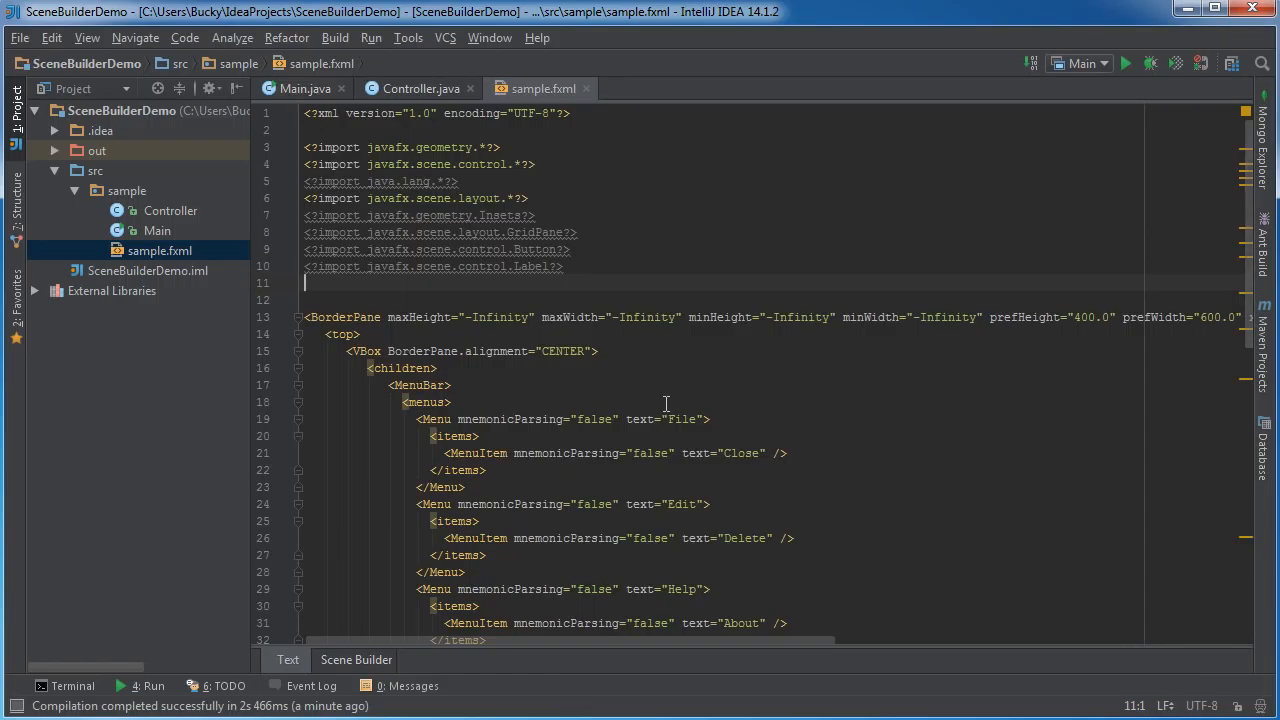
{"action": "scroll", "coordinate": [666, 403], "scroll_direction": "down", "scroll_amount": 11}
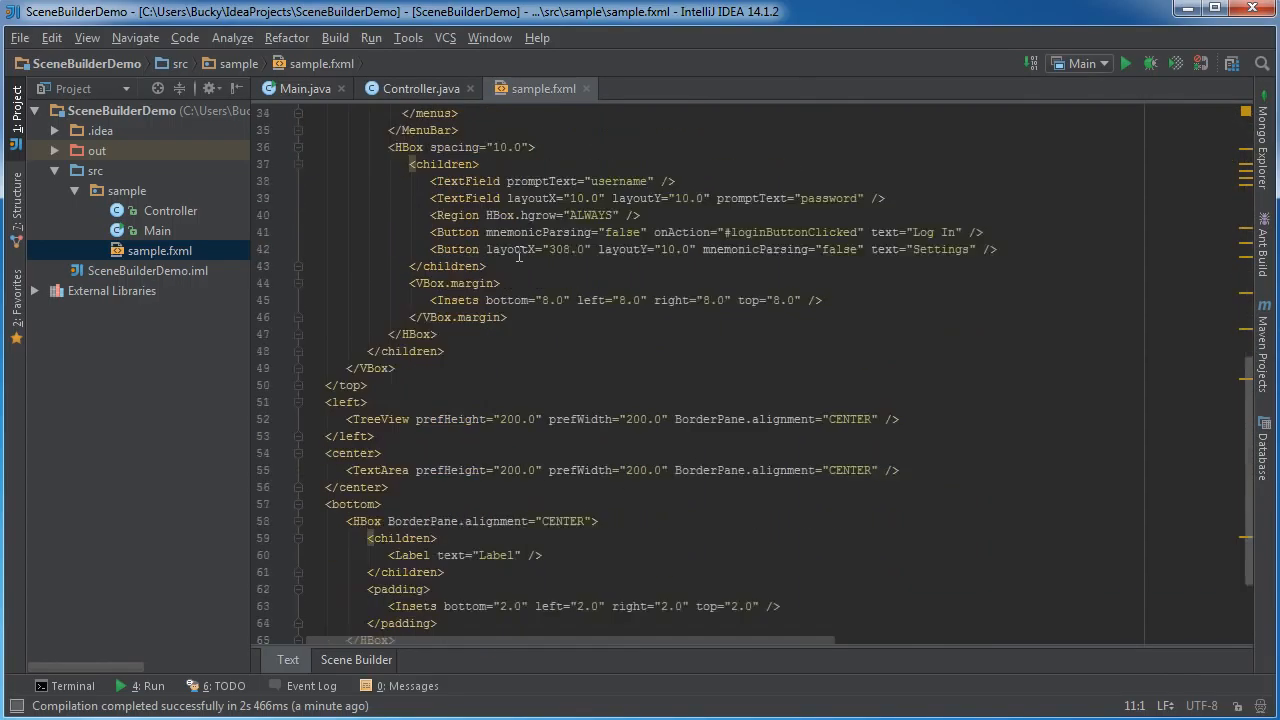
{"action": "scroll", "coordinate": [519, 257], "scroll_direction": "down", "scroll_amount": 3}
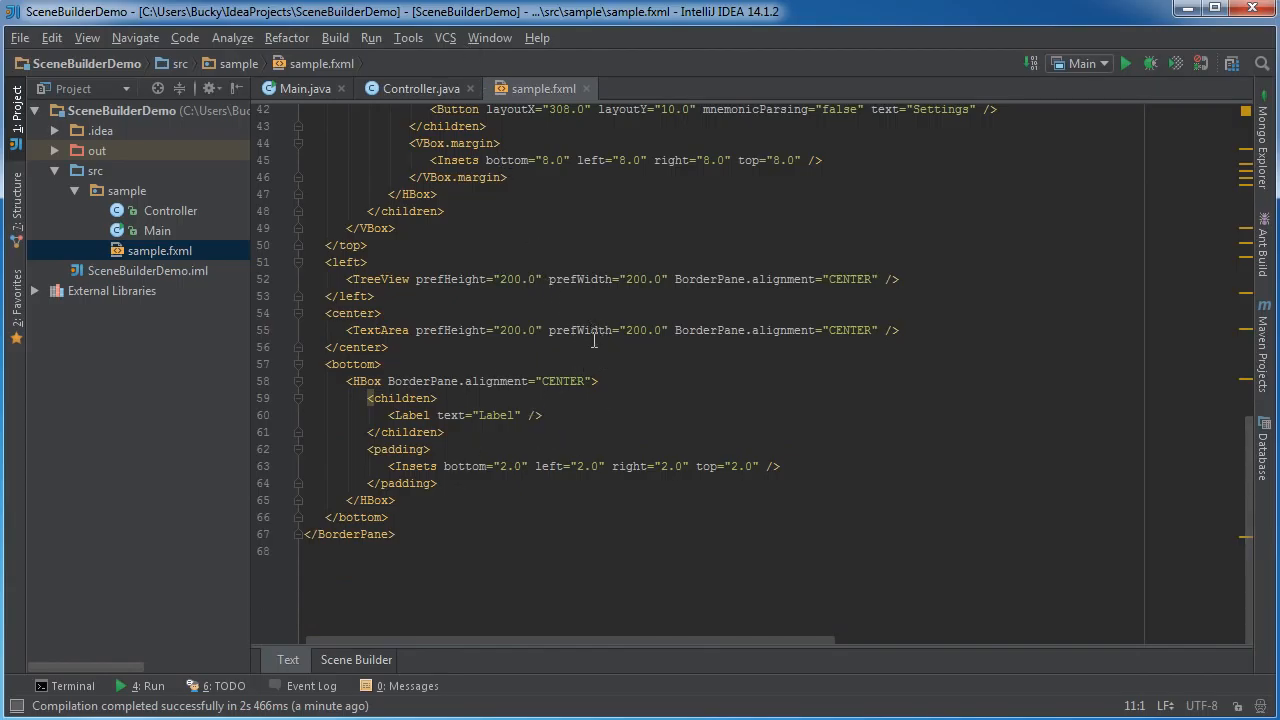
{"action": "scroll", "coordinate": [594, 348], "scroll_direction": "up", "scroll_amount": 14}
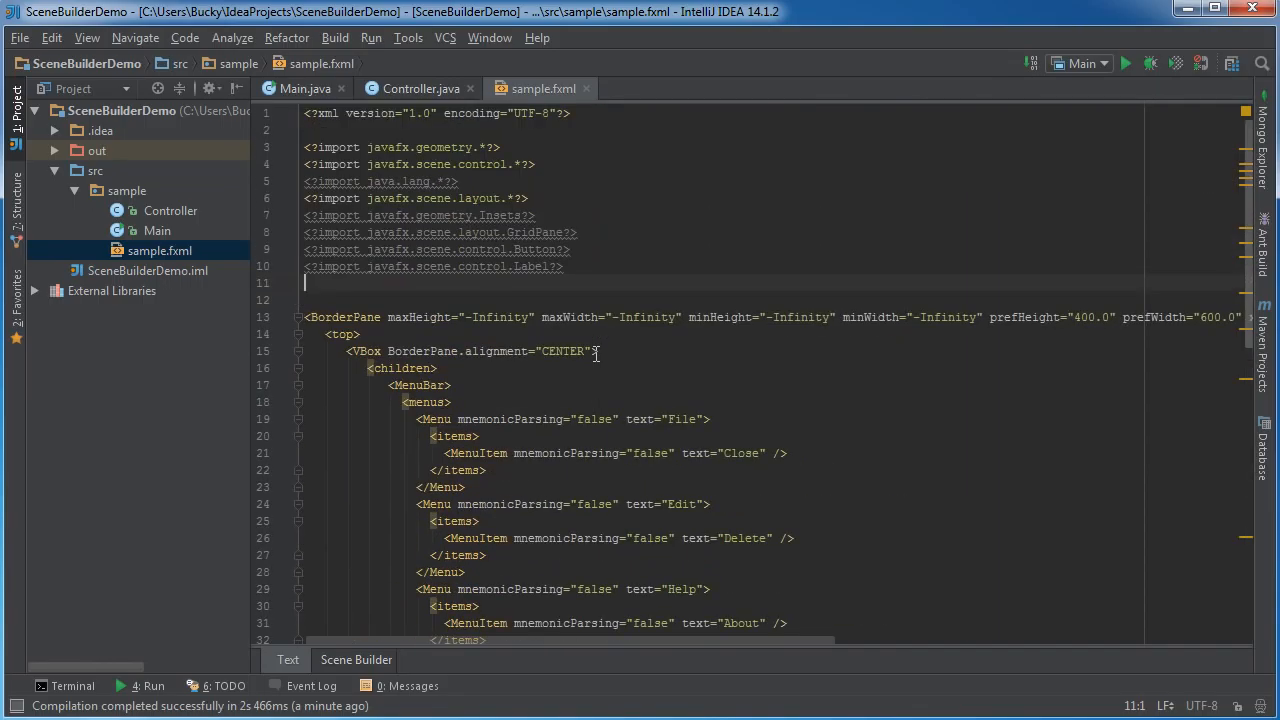